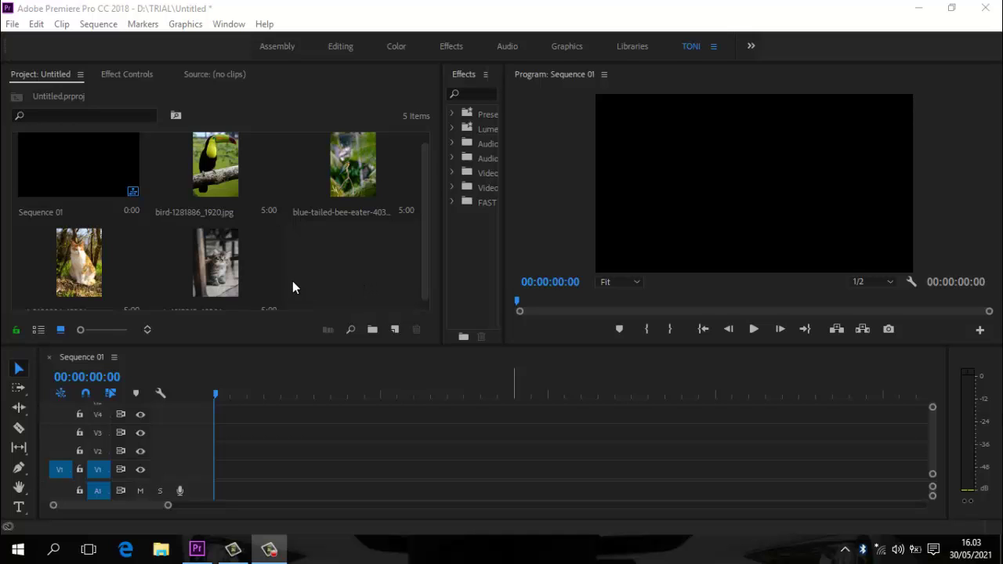
Place the two bird images and the two cat images end to end on track V1 from the sequence start.
left_click_drag(337, 265, 200, 196)
left_click_drag(269, 283, 244, 474)
left_click_drag(79, 263, 725, 471)
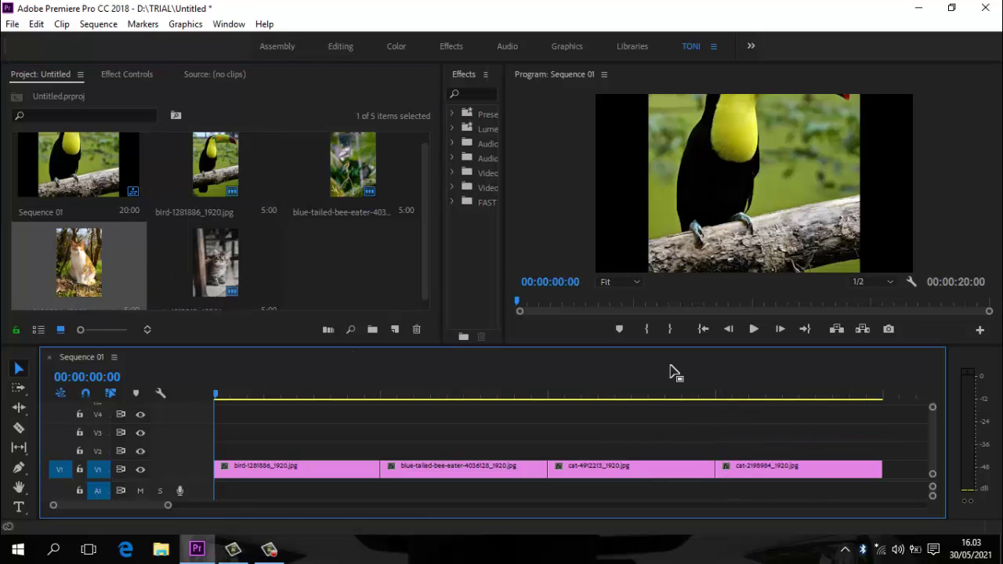
Stack the clips above the toucan clip at the sequence start: blue-tailed-bee-eater on V2, cat-4912213 on V3, cat-2198984 on V4.
left_click_drag(206, 389, 214, 418)
left_click_drag(453, 473, 289, 450)
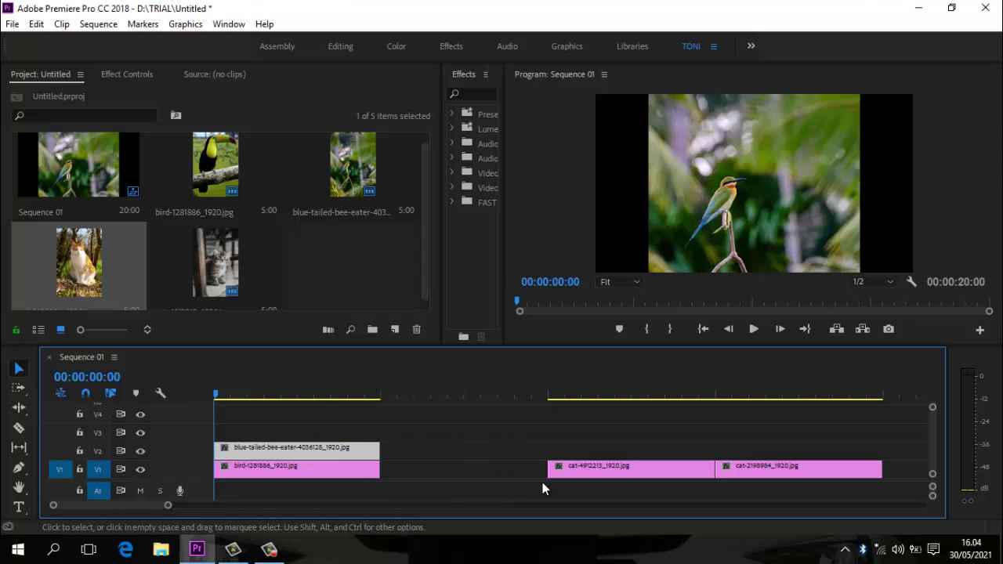
left_click_drag(551, 468, 216, 429)
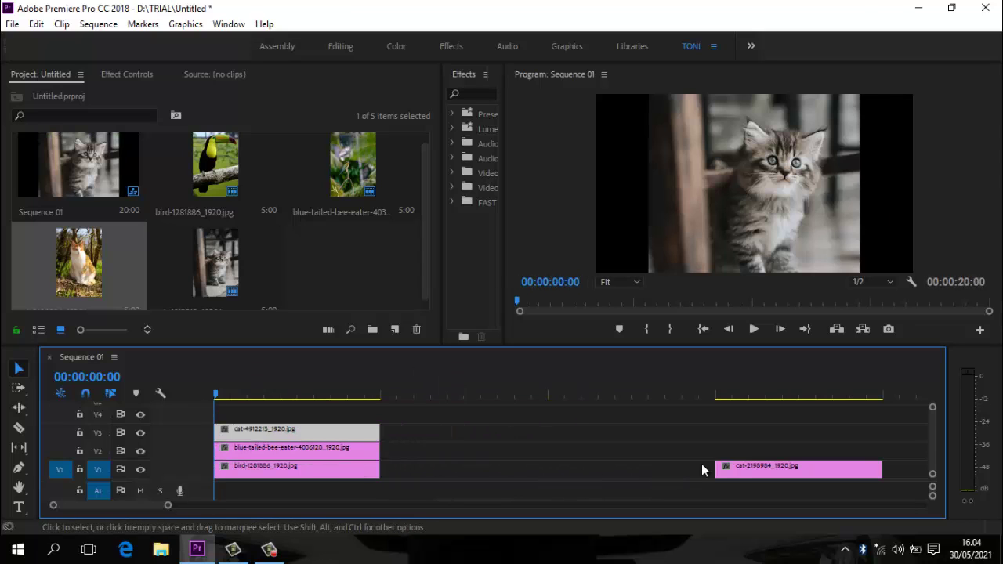
left_click_drag(739, 470, 237, 418)
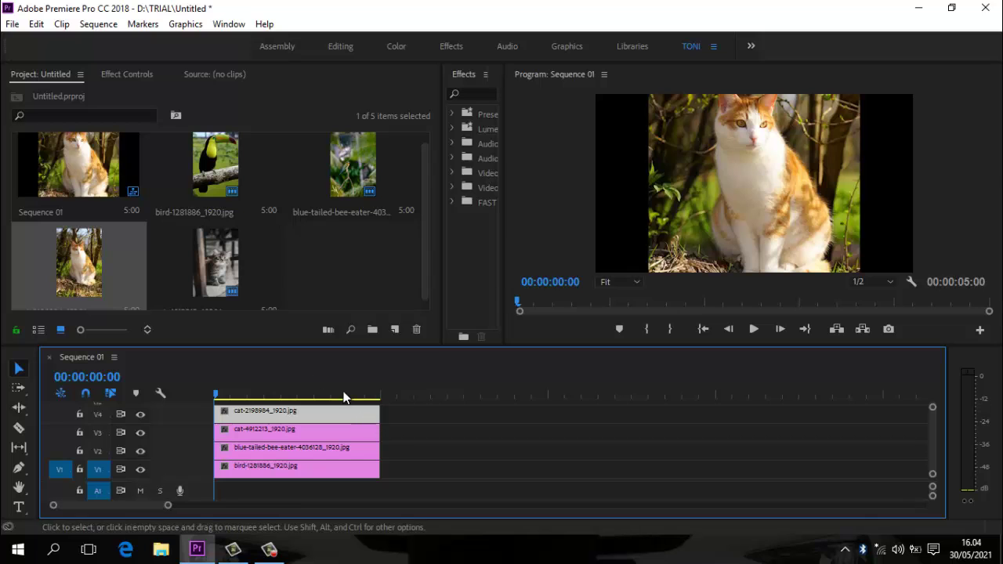
Set the Scale of the cat-2198984 clip on V4 to 30.
left_click(133, 75)
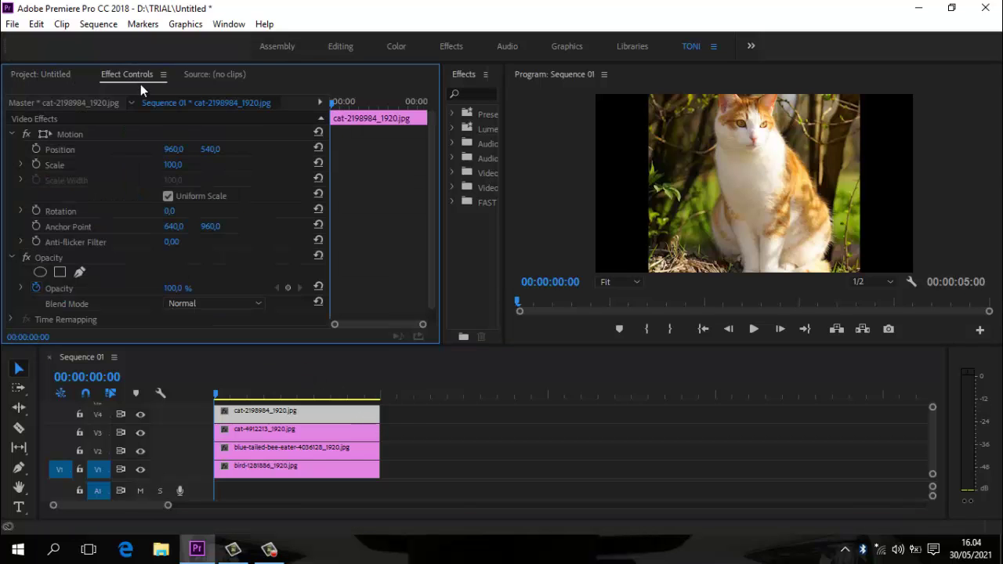
left_click(296, 411)
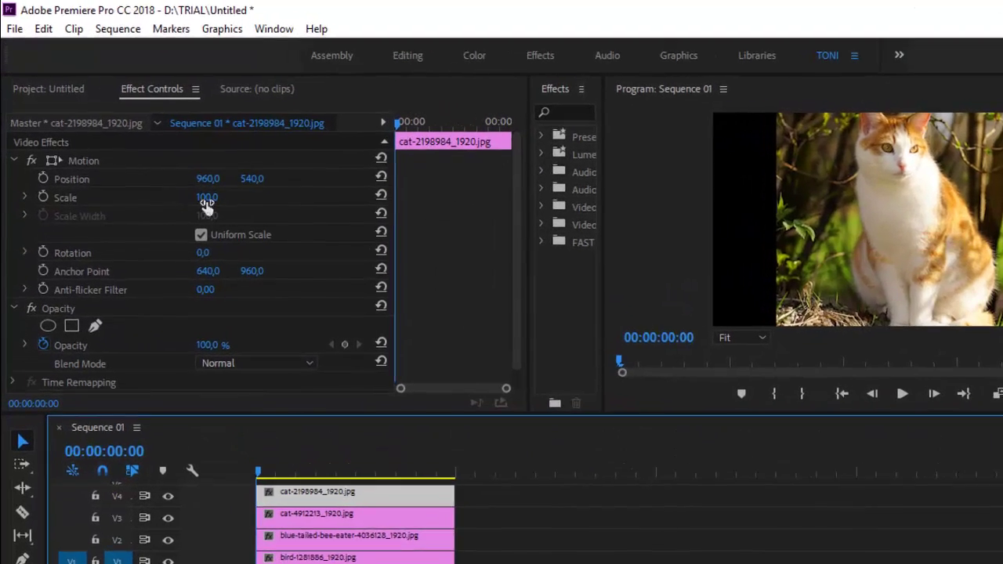
left_click(207, 199)
type("30")
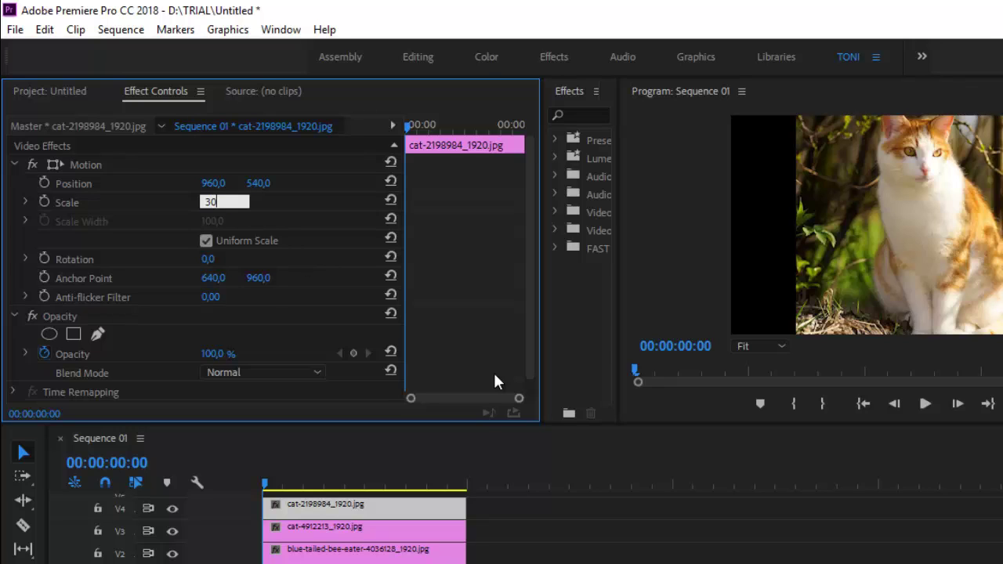
key("Return")
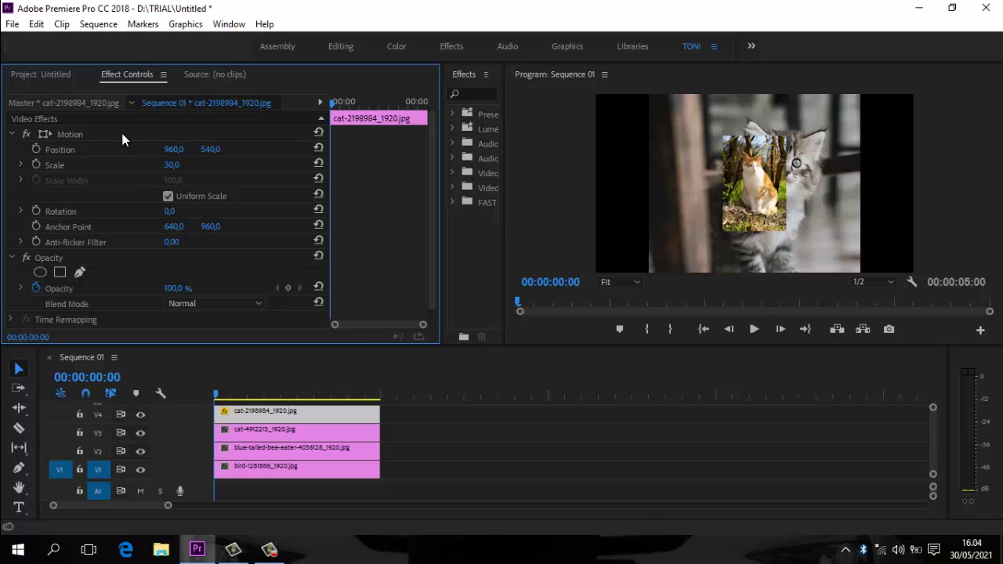
Copy the Motion settings of the cat-2198984 clip and paste them onto the three clips on V1, V2 and V3.
left_click(72, 137)
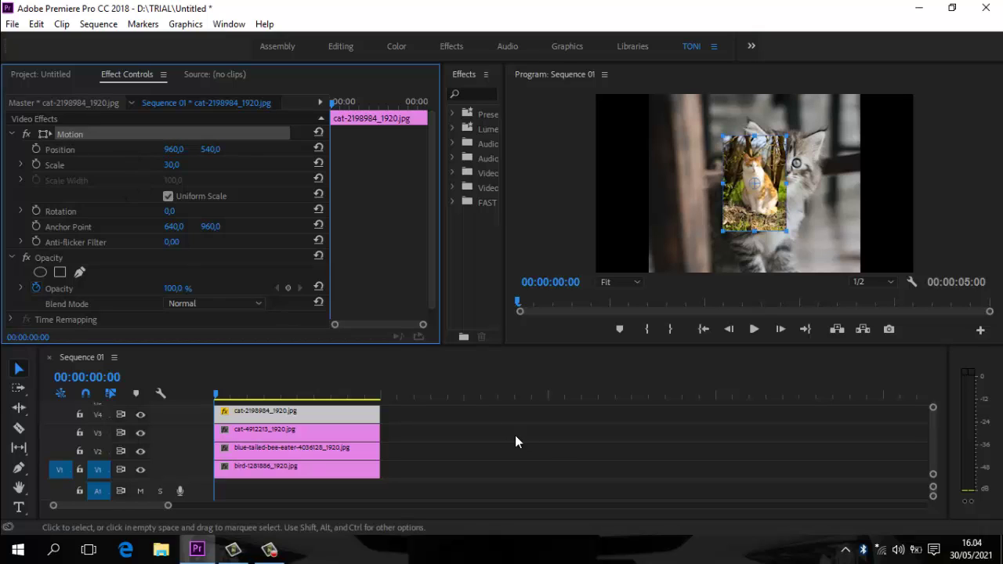
key("ctrl+c")
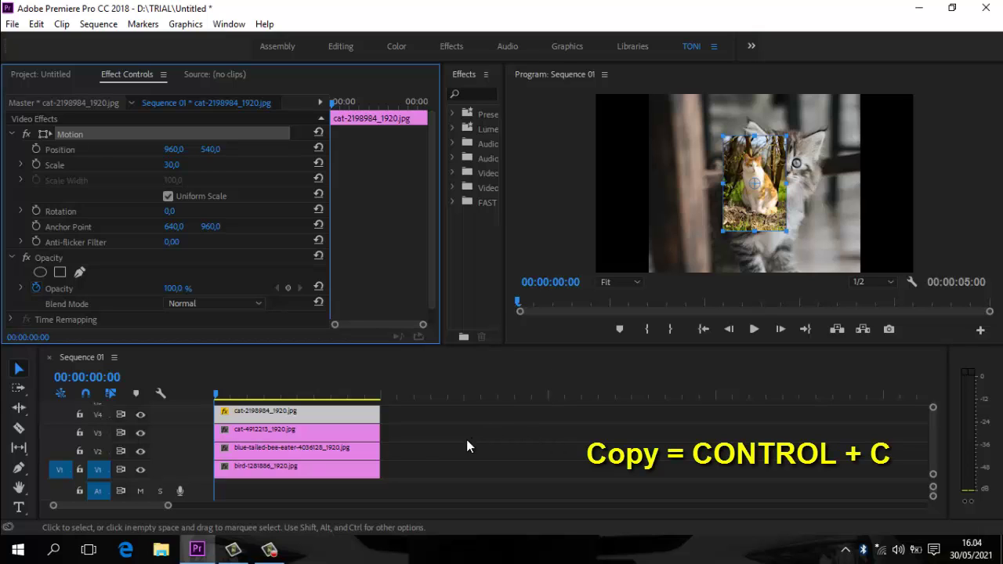
left_click_drag(422, 430, 324, 472)
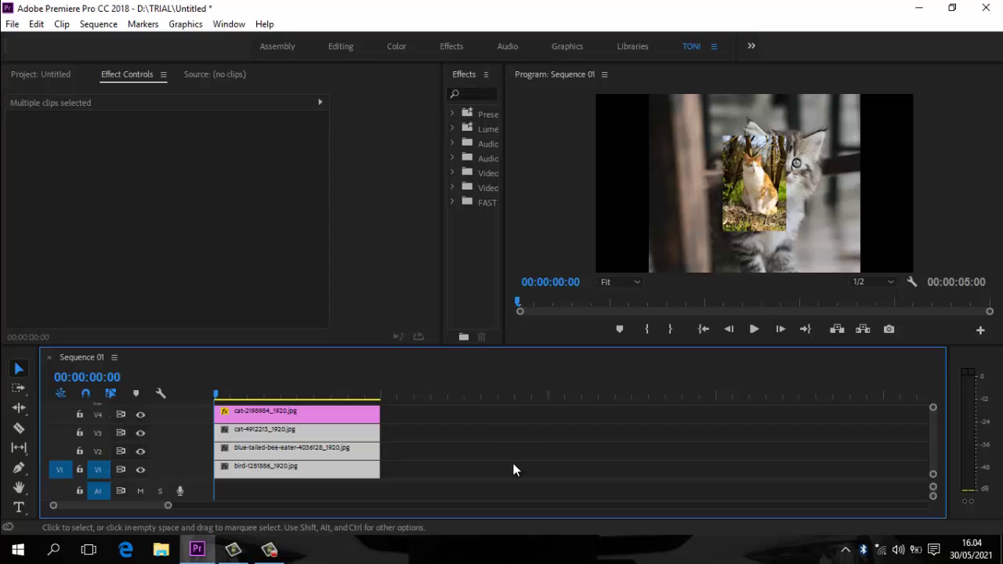
key("ctrl+v")
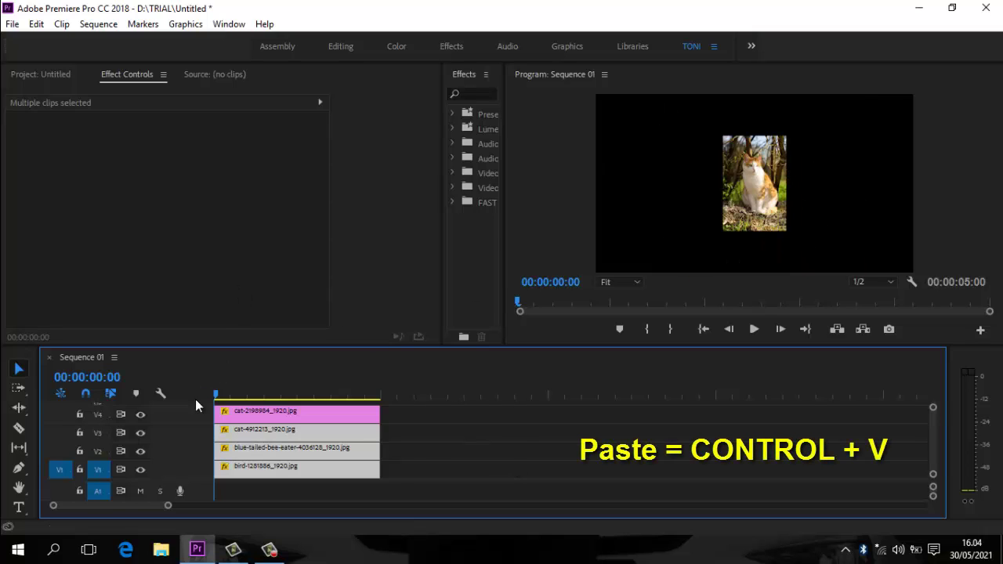
Hide tracks V4 and V3 to check the scaled images beneath, and show both tracks again.
left_click(141, 414)
left_click(139, 433)
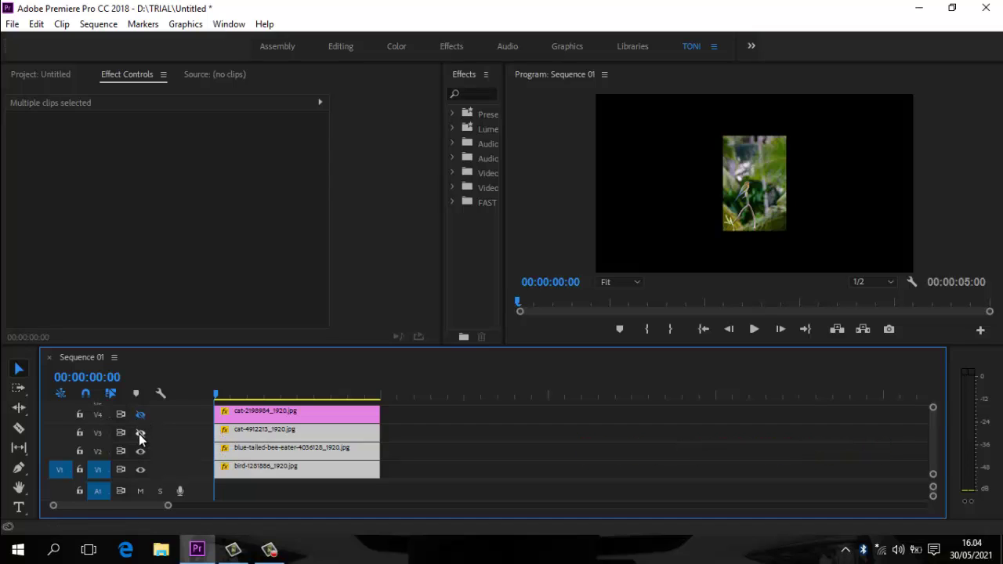
left_click(138, 434)
left_click(140, 414)
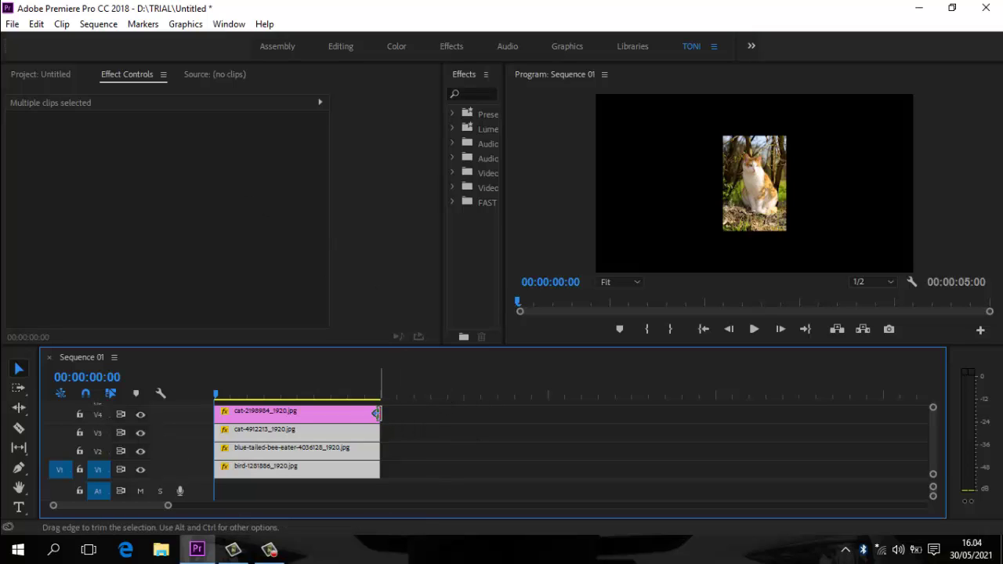
Change the duration of all four stacked clips so that they end at 00:00:08:00.
left_click_drag(379, 415, 617, 417)
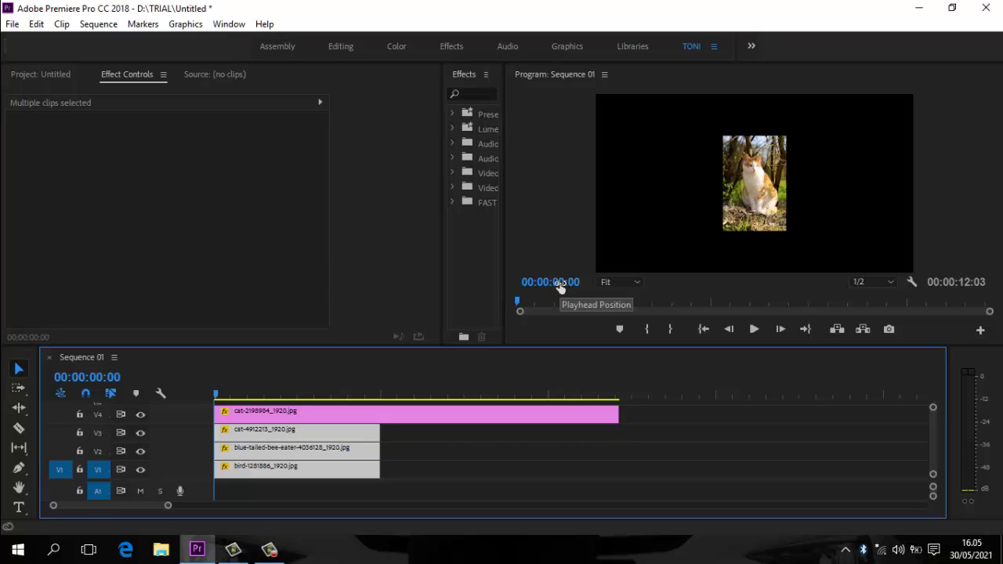
left_click(561, 283)
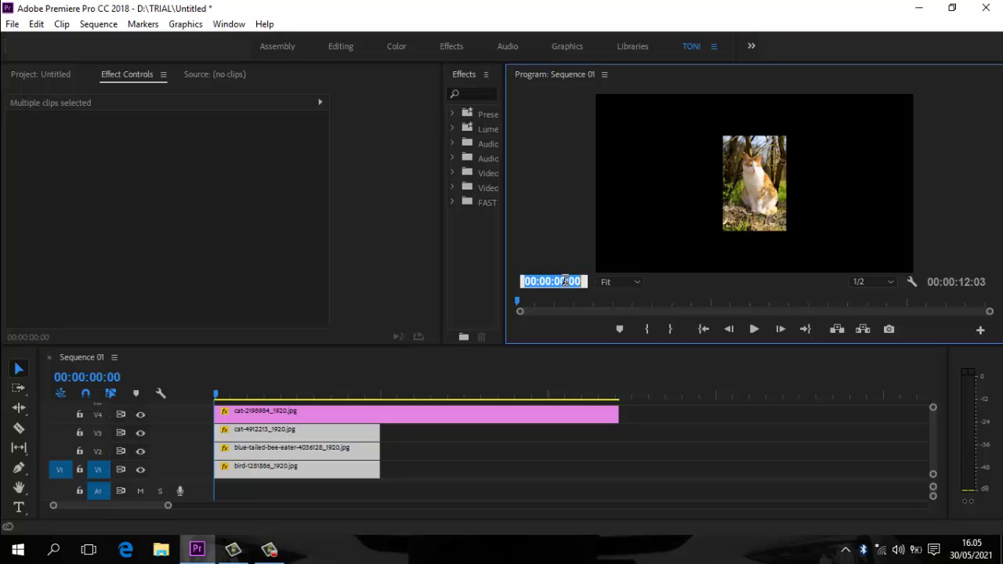
left_click(567, 282)
type("8")
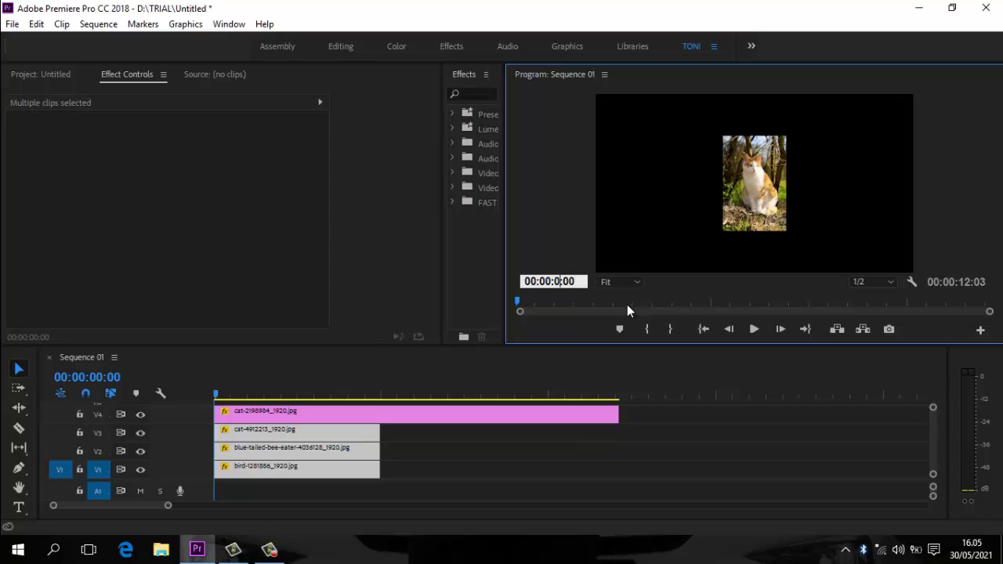
key("Return")
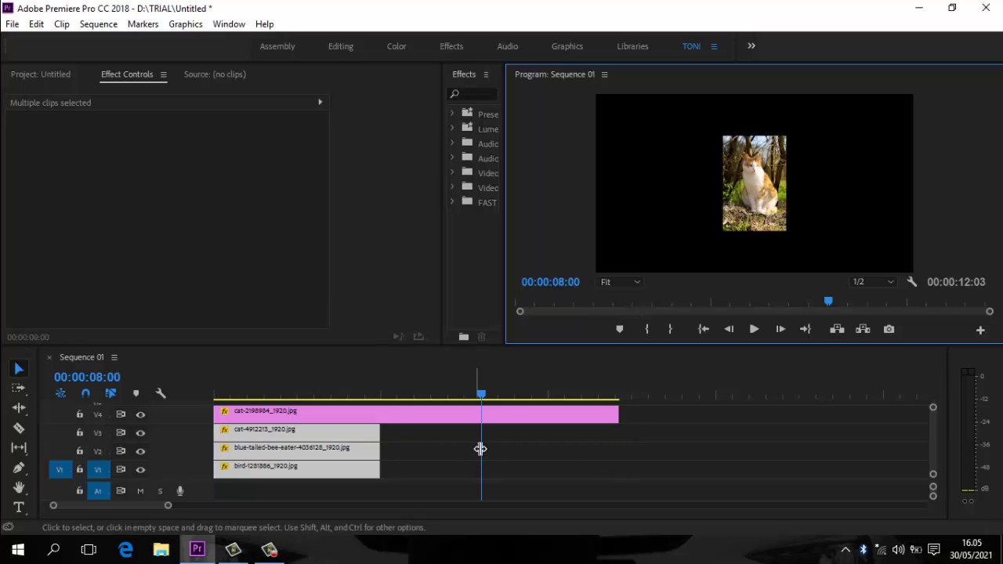
left_click(611, 414)
left_click_drag(610, 414, 487, 414)
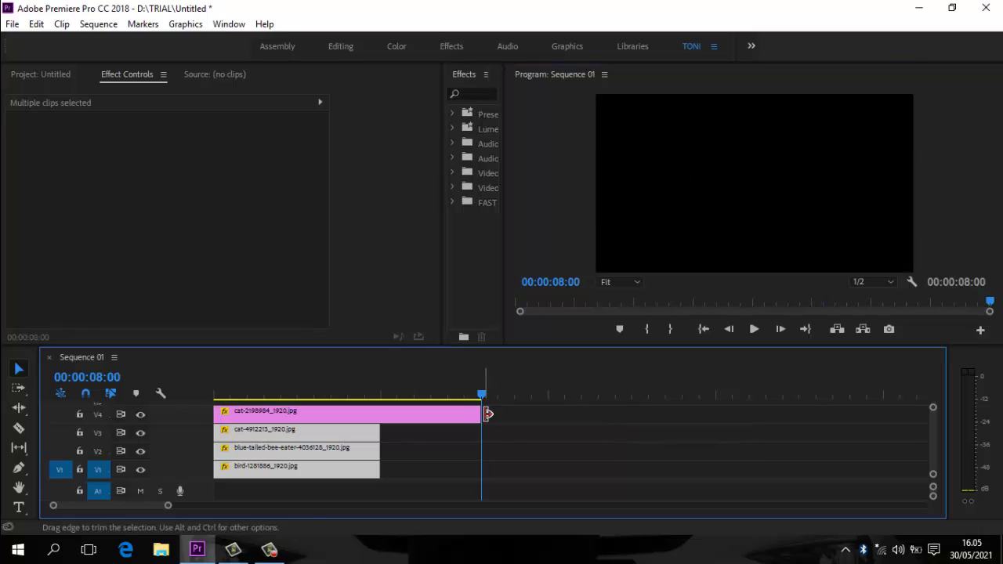
left_click(377, 438)
left_click_drag(376, 438, 481, 437)
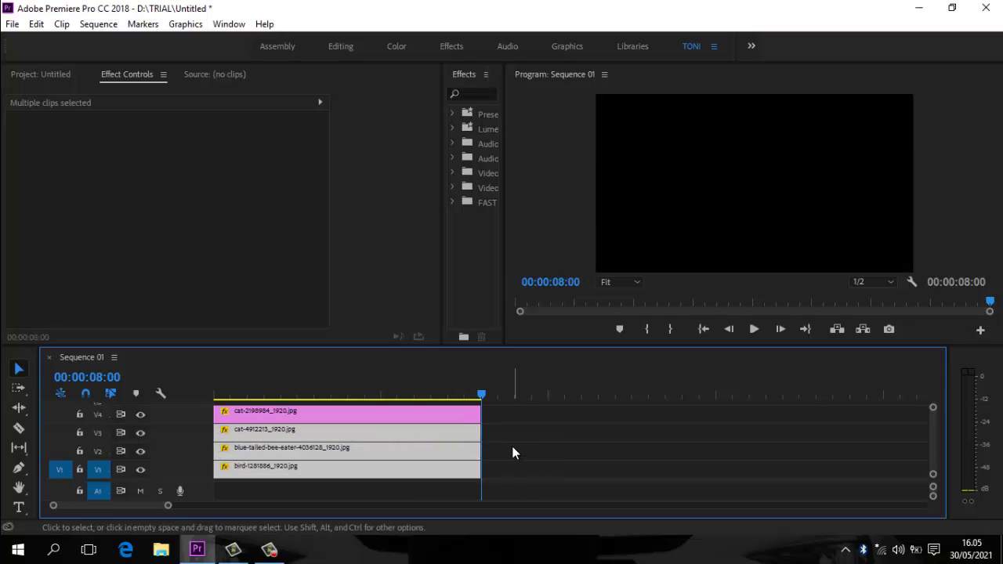
Move the clips on V2 to V4 past the toucan clip, and add Position, Scale and Opacity keyframes at the toucan clip's start.
left_click_drag(513, 445, 854, 421)
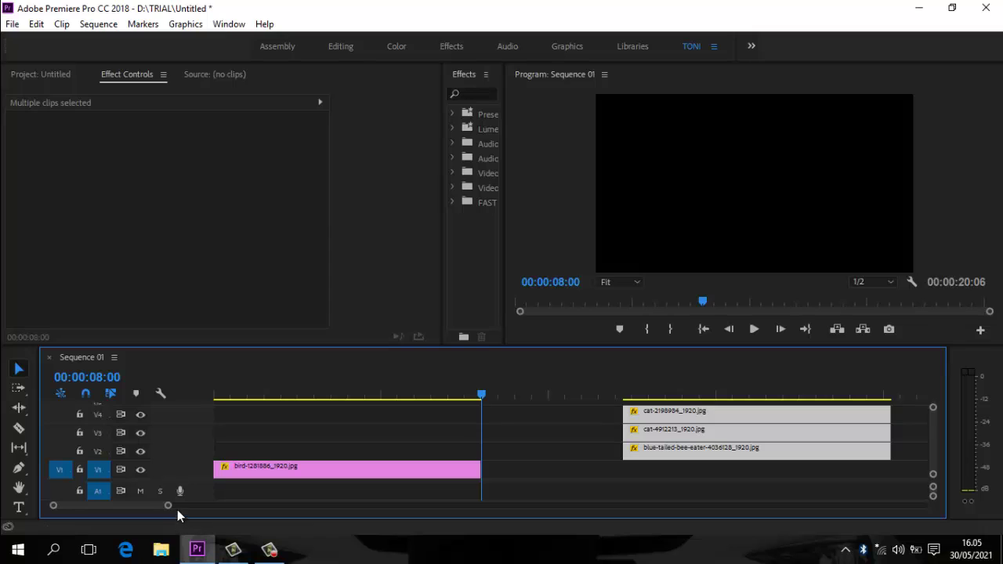
left_click(296, 470)
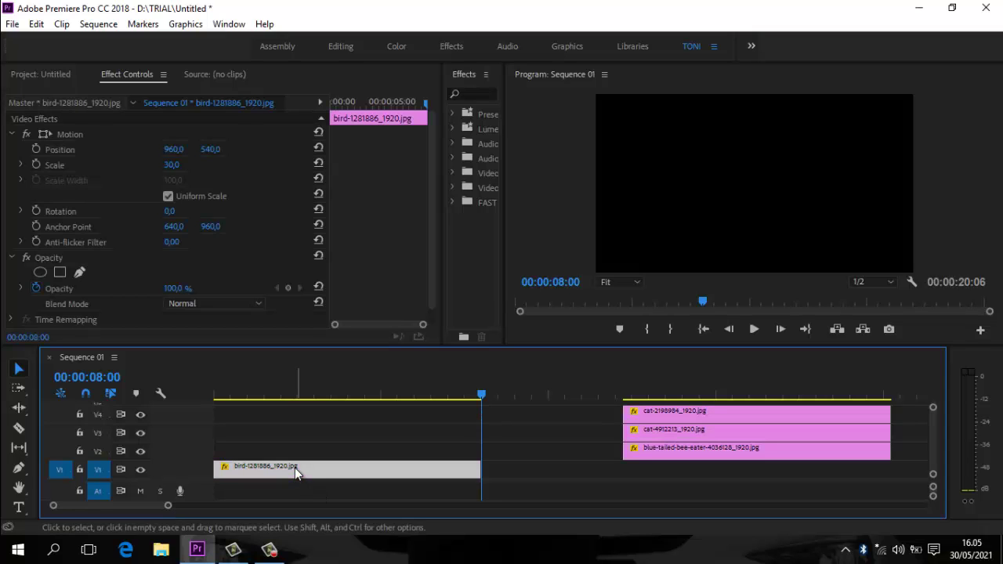
left_click(702, 329)
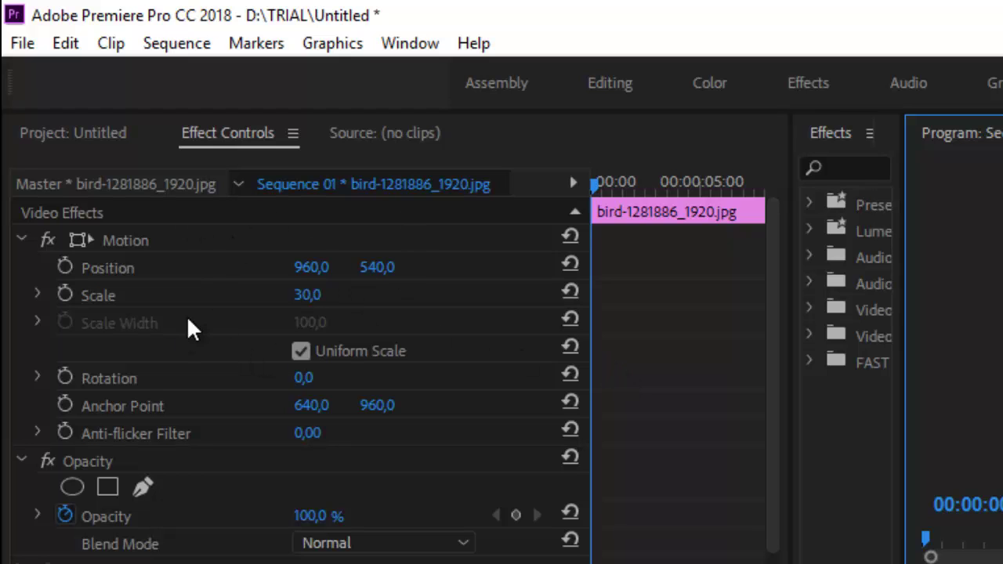
left_click(66, 268)
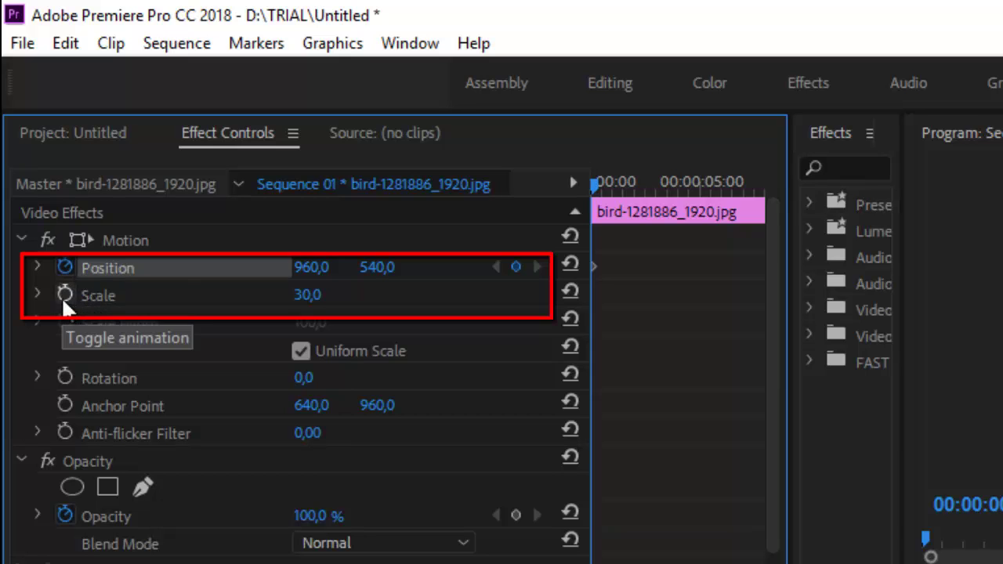
left_click(65, 294)
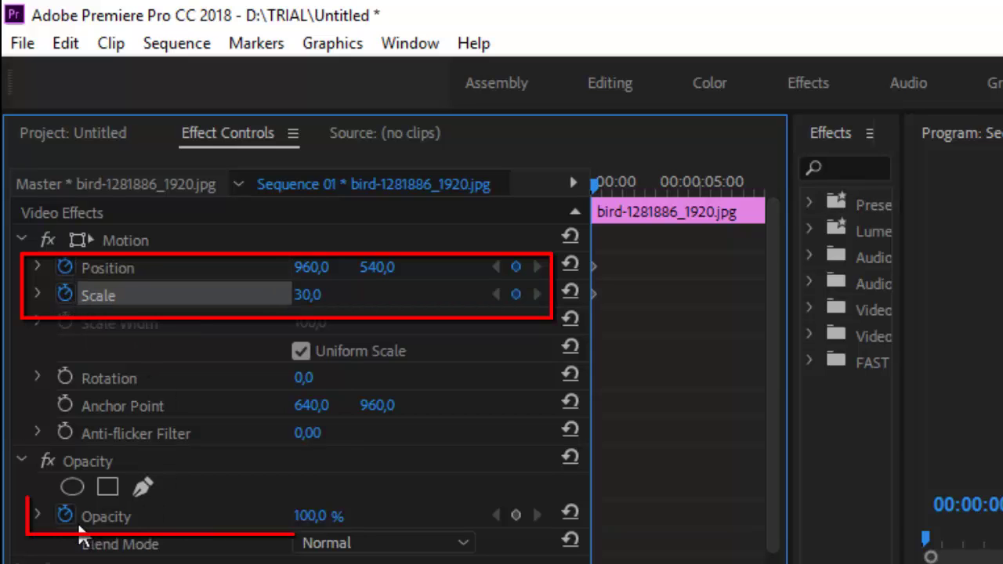
left_click(515, 518)
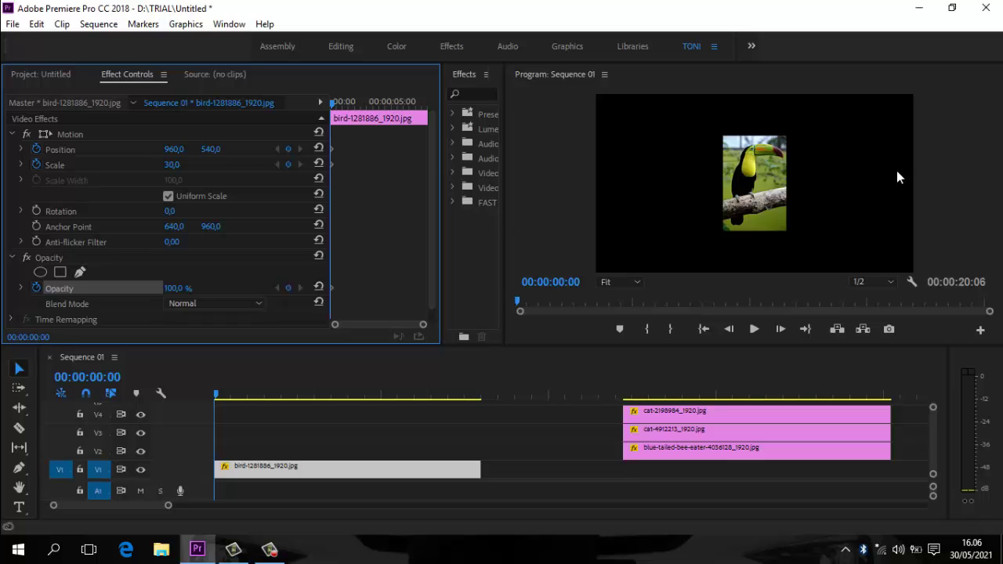
Show the Safe Margins in the program monitor and shift the toucan image horizontally to Position X 1628.
left_click(911, 279)
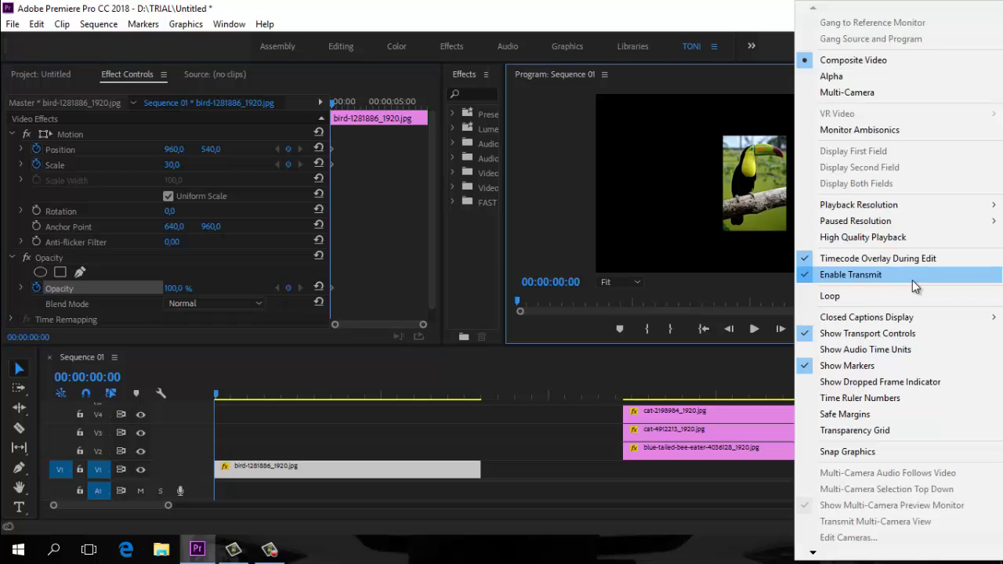
left_click(841, 418)
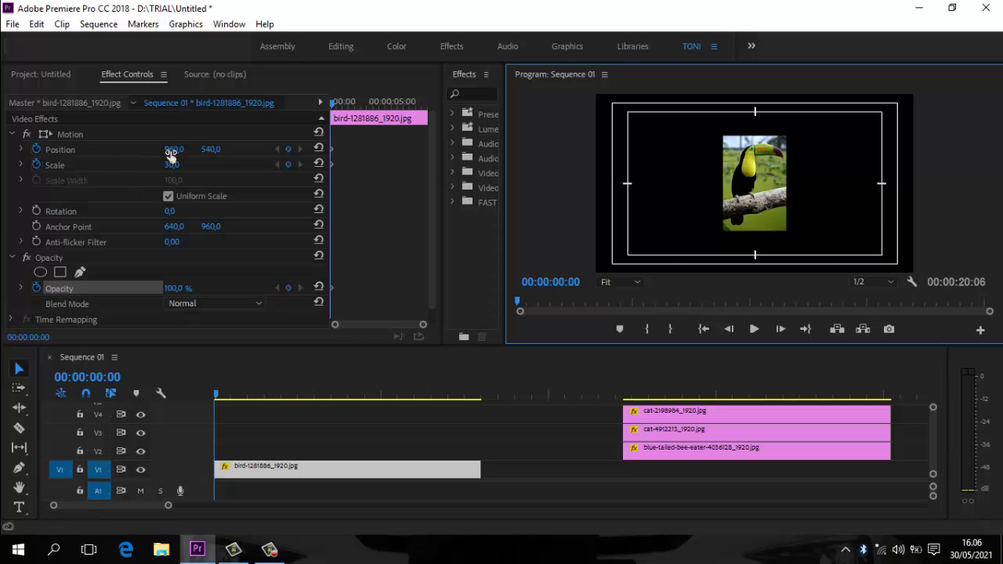
left_click_drag(169, 151, 665, 172)
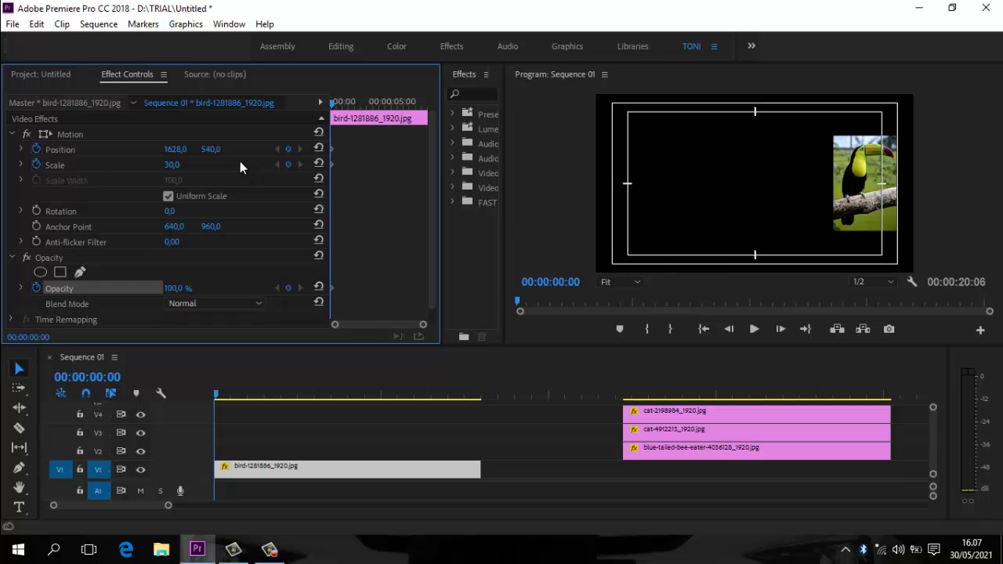
Set the toucan clip's Opacity to 30% at the first keyframe.
left_click(174, 289)
type("30")
key("Return")
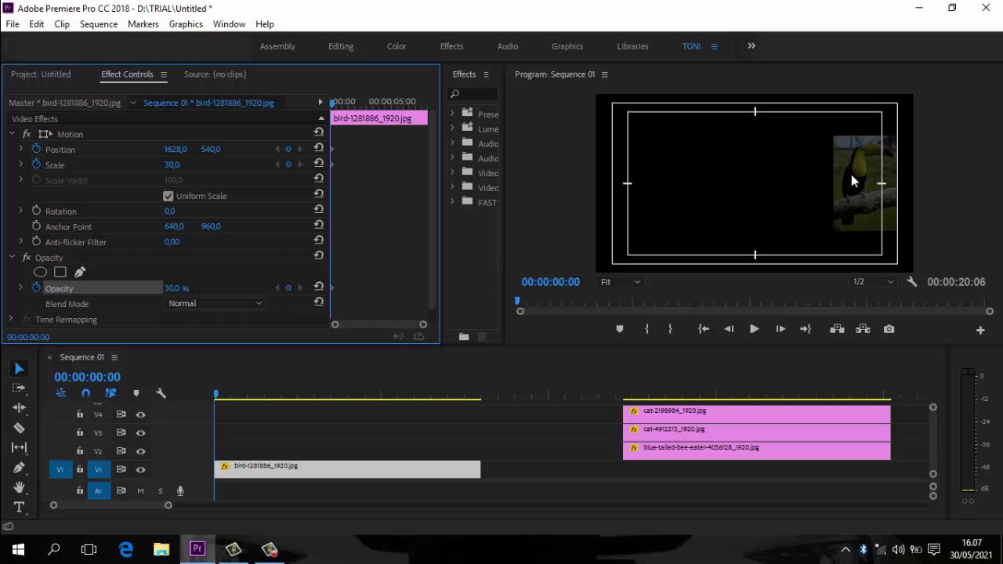
key("ctrl+s")
Add Position, Scale and Opacity keyframes to the toucan clip at 00:00:02:00.
left_click(558, 284)
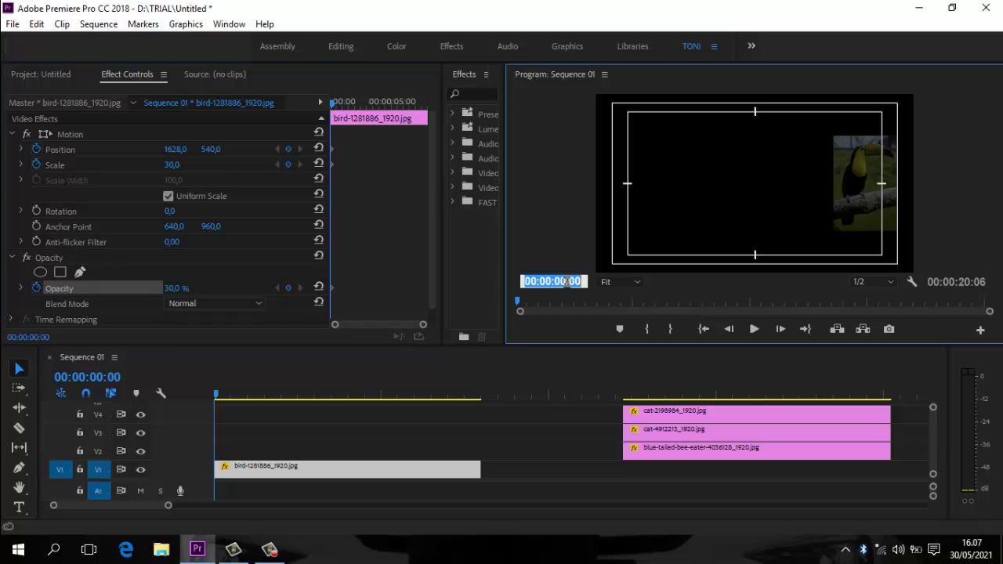
left_click(566, 281)
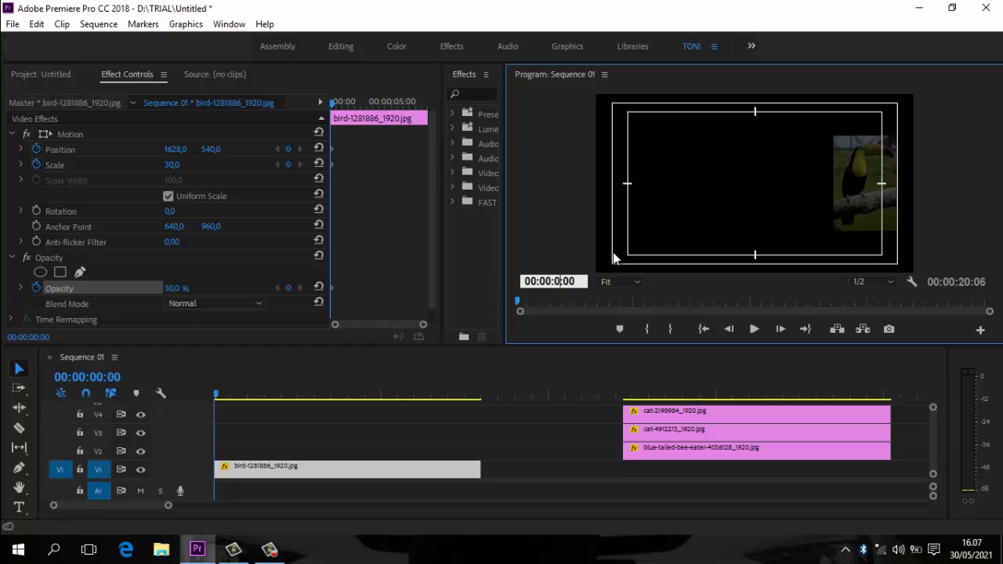
type("2")
key("Return")
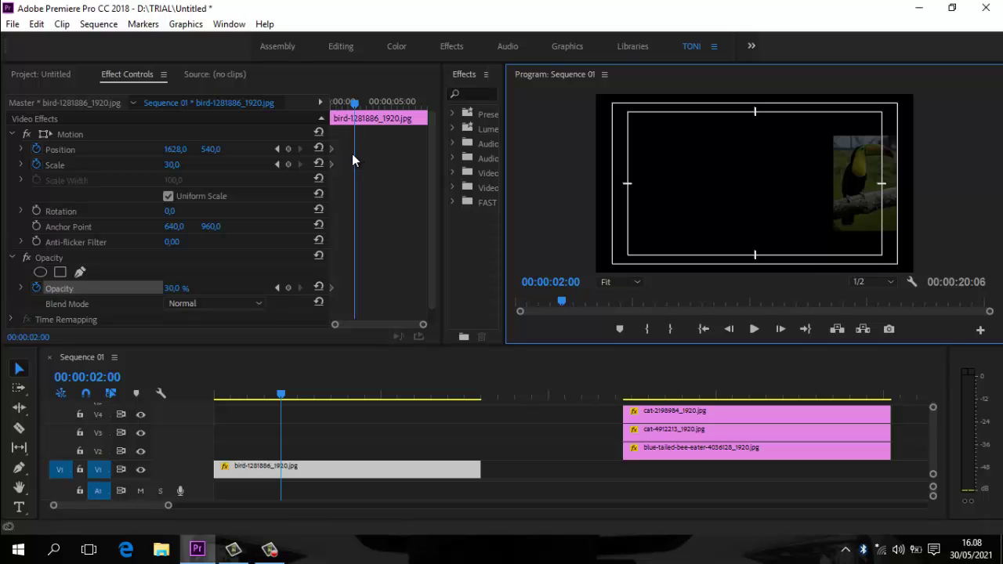
left_click(287, 149)
left_click(288, 163)
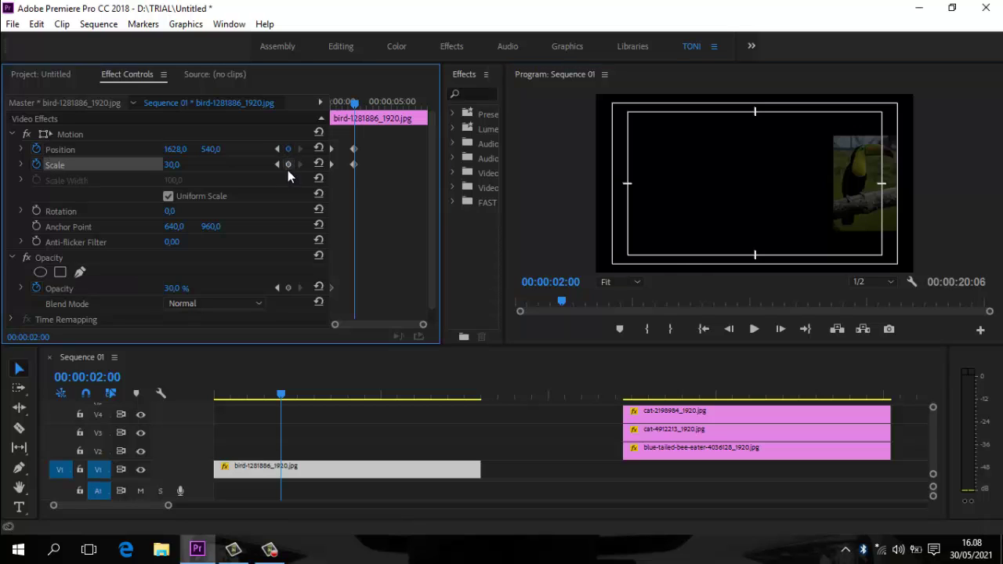
left_click(287, 288)
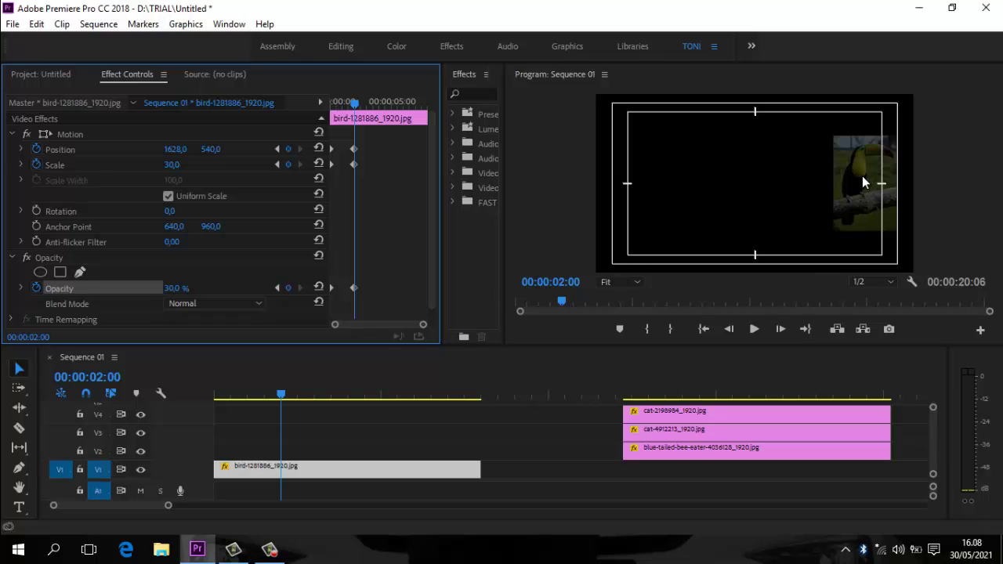
Set the toucan clip's Opacity to 100% at the 00:00:02:00 keyframe.
left_click(173, 289)
type("100")
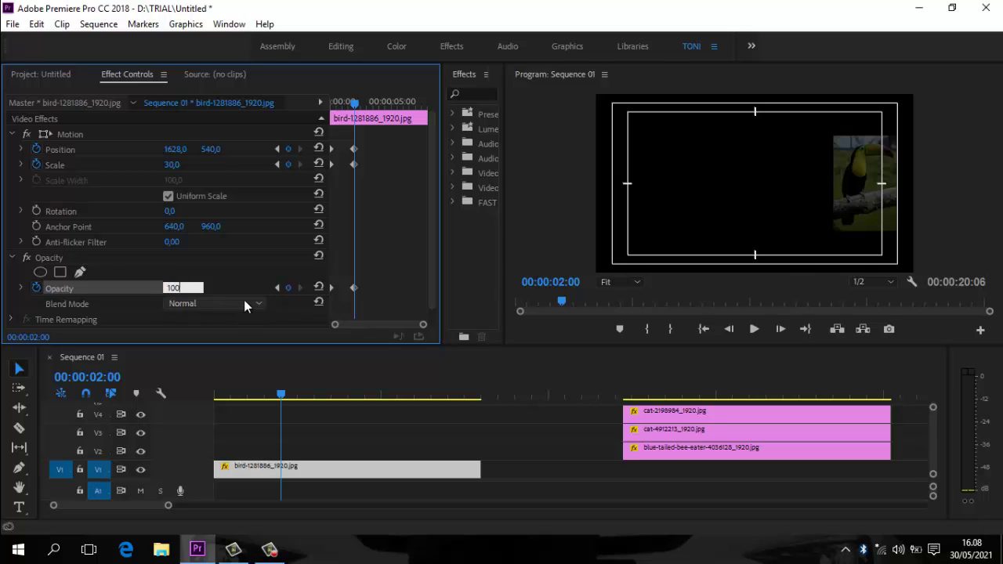
key("Return")
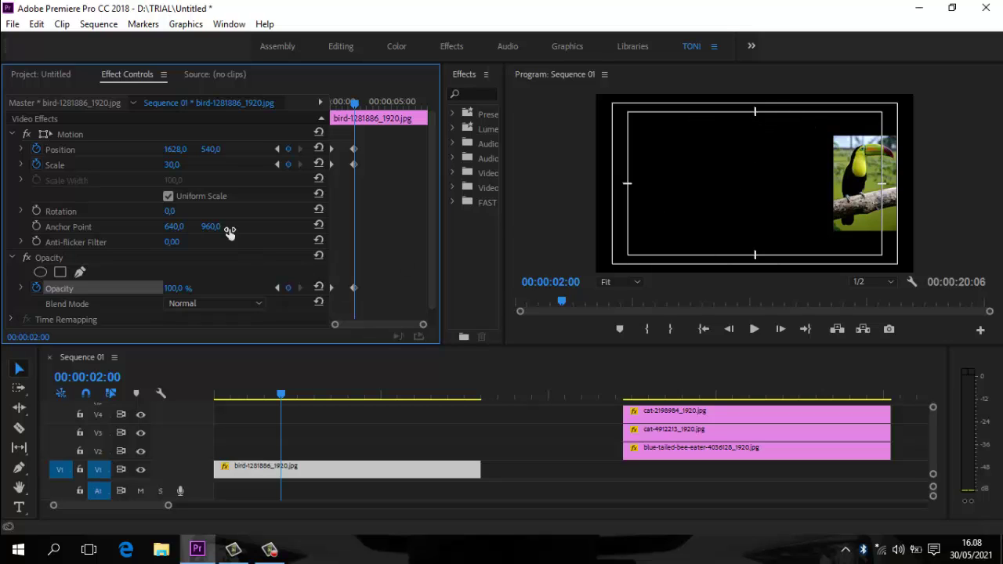
Centre the toucan image at Position X 960 and enlarge it to Scale 50 at the 00:00:02:00 keyframes.
left_click(174, 151)
type("960")
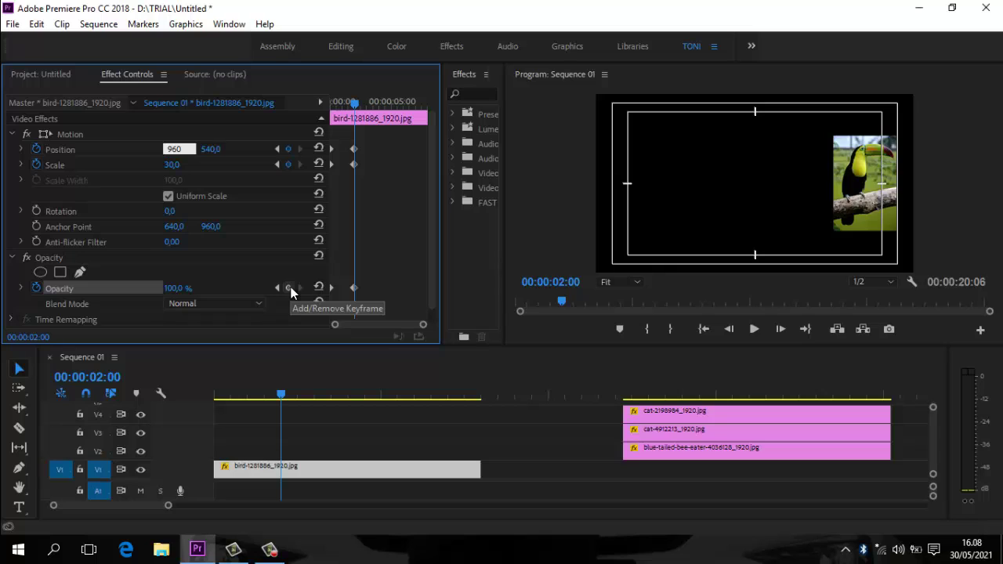
key("Return")
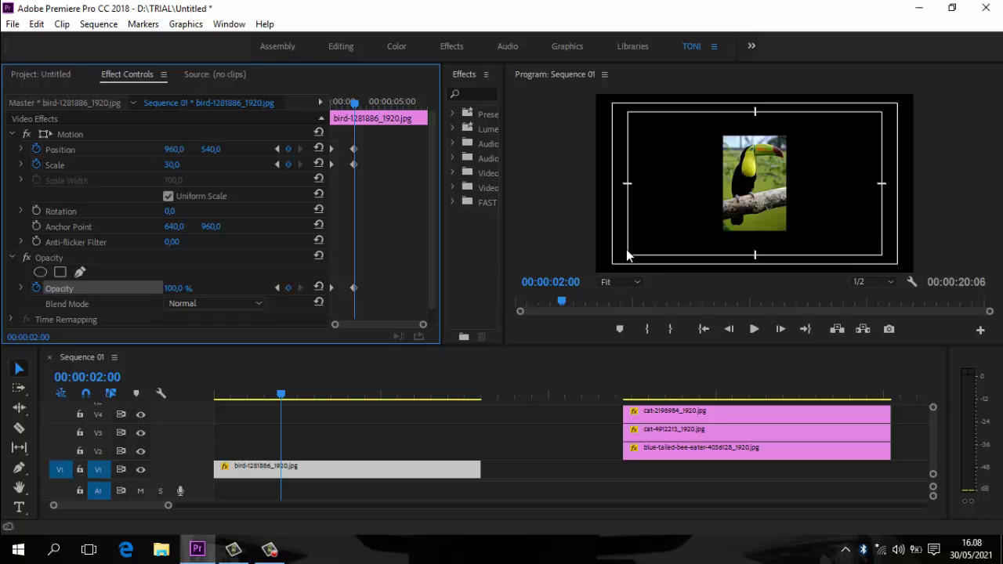
left_click(177, 165)
type("50")
key("Return")
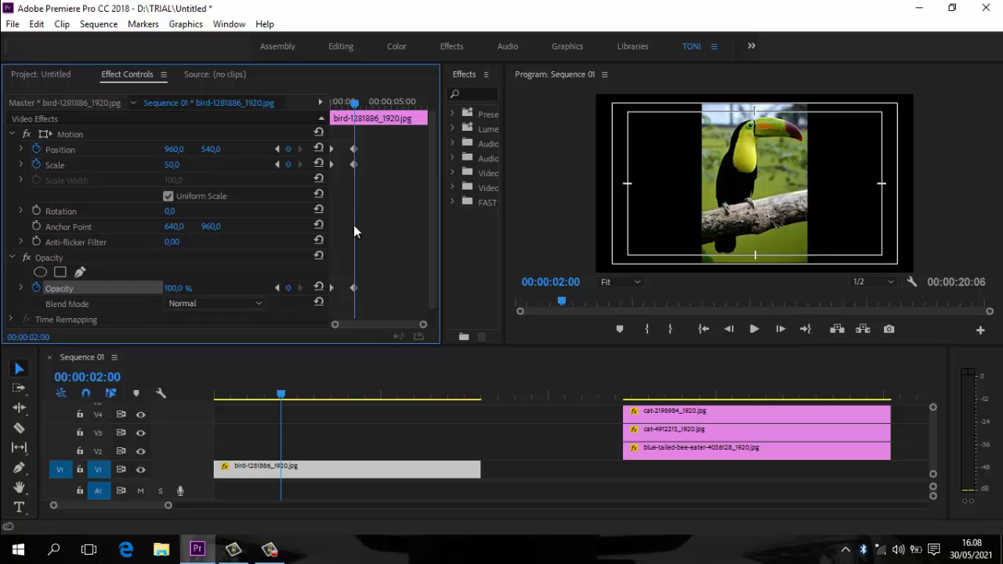
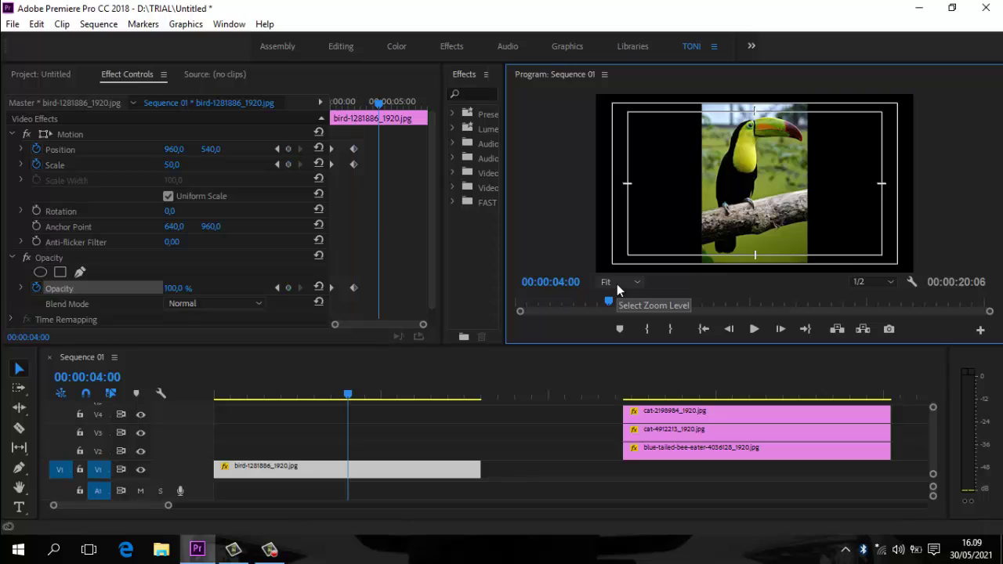
Add Position, Scale and Opacity keyframes to the toucan clip at 00:00:04:00.
left_click(288, 149)
left_click(288, 165)
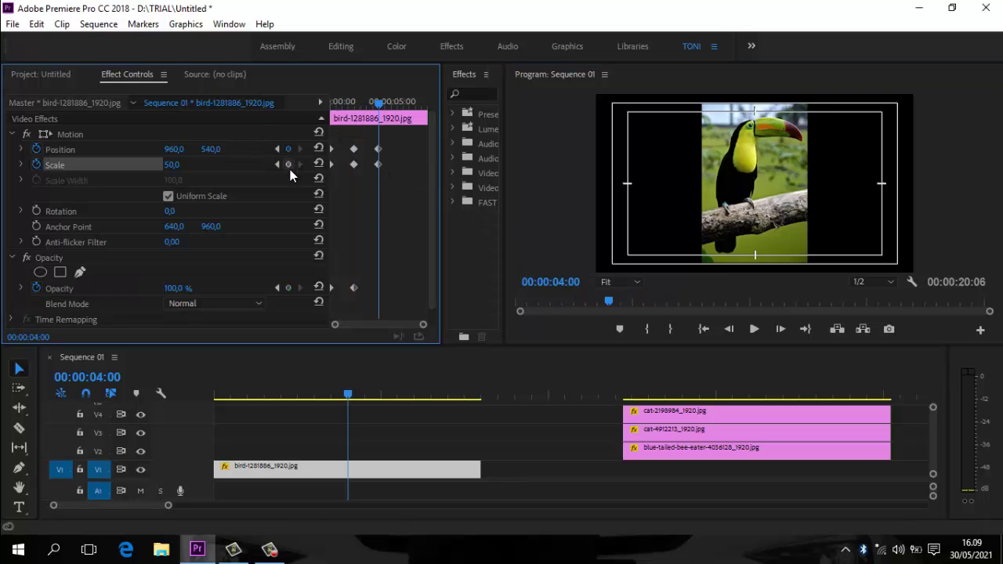
left_click(288, 288)
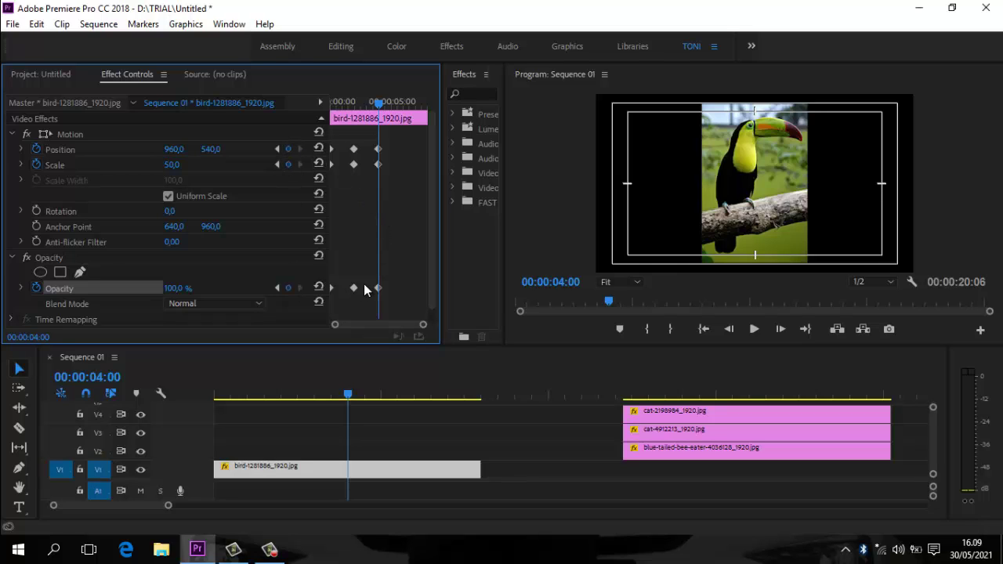
Add Position, Scale and Opacity keyframes to the toucan clip at 00:00:06:00.
left_click(566, 281)
left_click(570, 281)
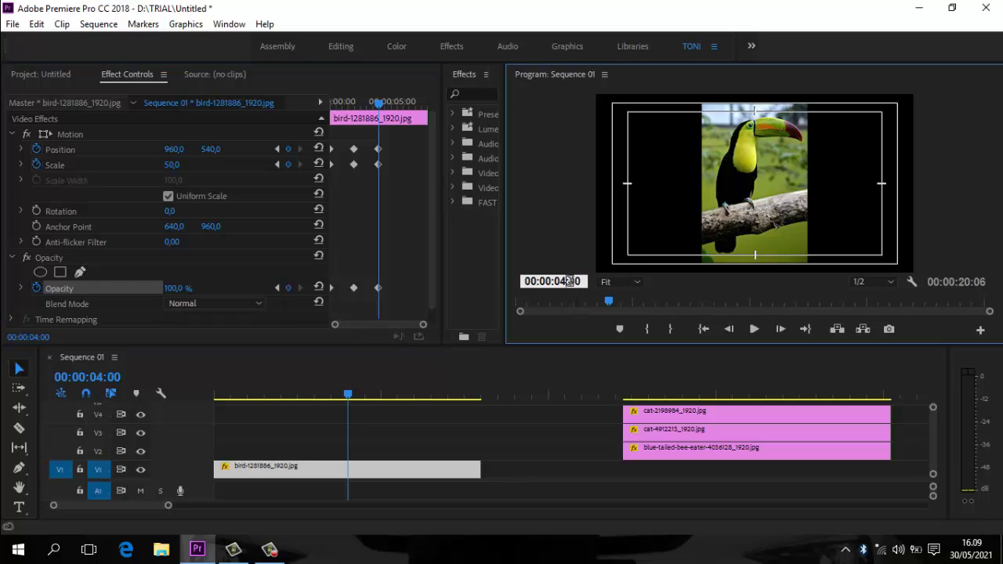
key("BackSpace")
type("6")
key("Return")
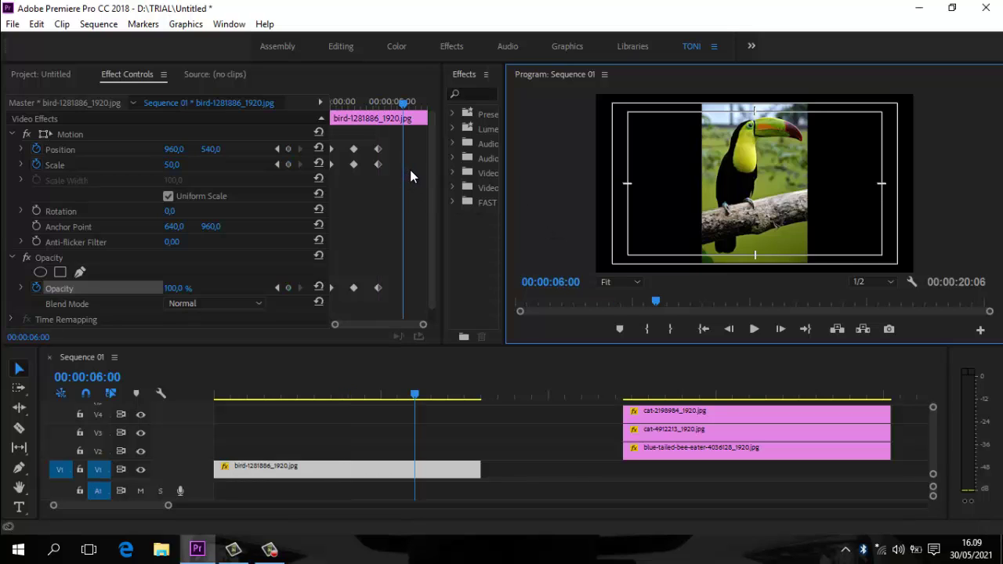
left_click(289, 149)
left_click(289, 165)
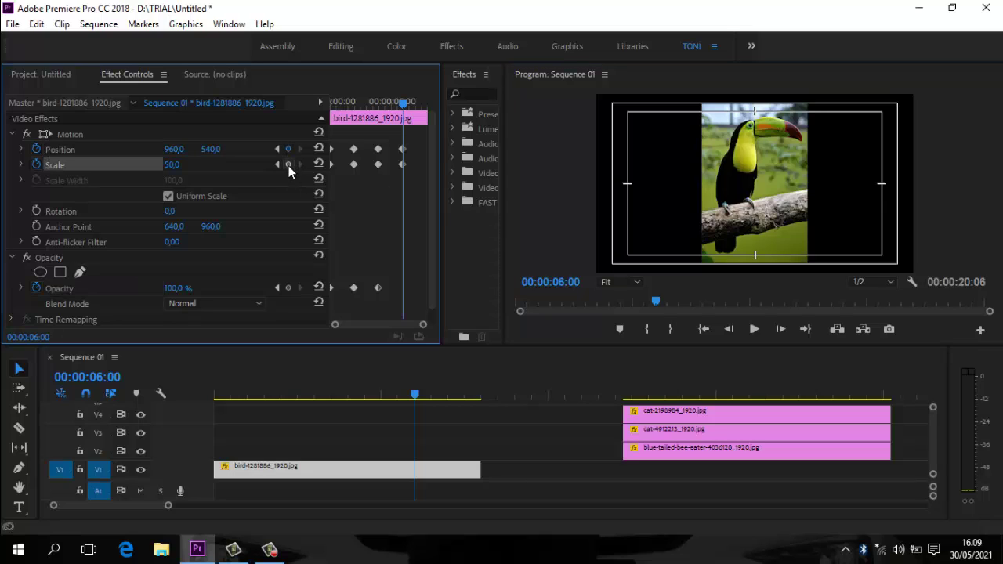
left_click(289, 287)
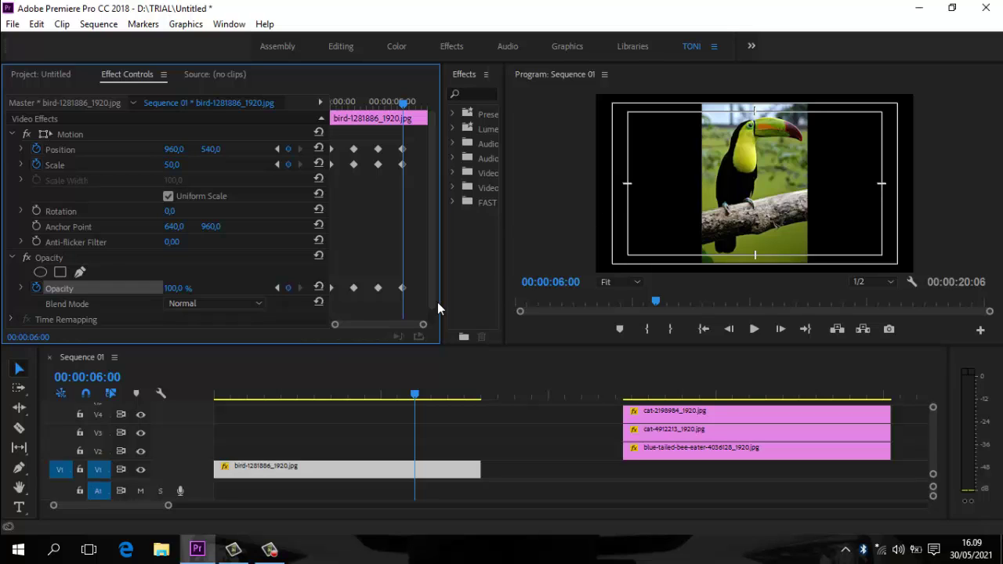
Set the toucan clip's Opacity to 30% at the 00:00:06:00 keyframe.
left_click(178, 288)
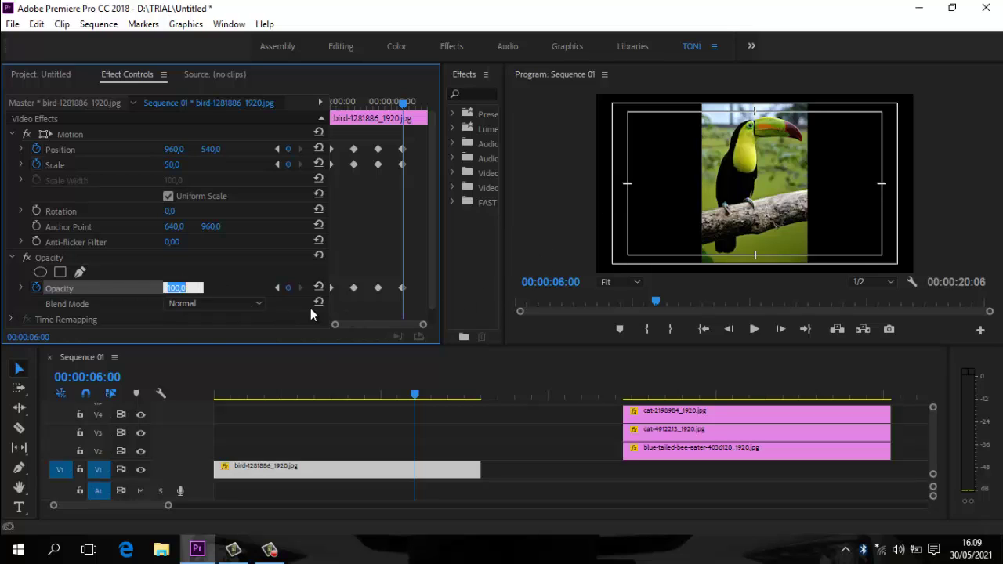
type("30")
key("Return")
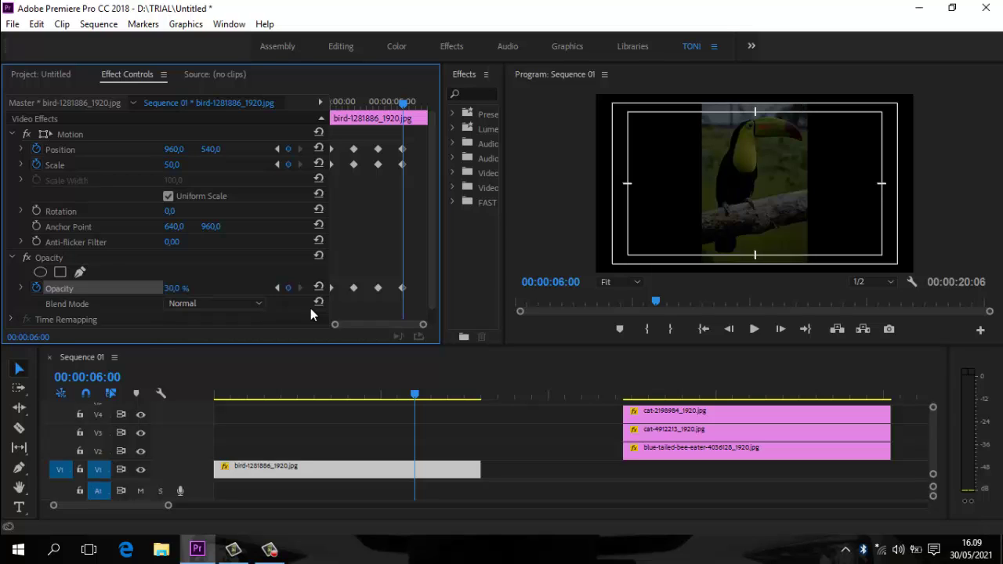
Reduce the toucan image to Scale 30 and shift it horizontally to Position X 297 at the 00:00:06:00 keyframes.
left_click(167, 166)
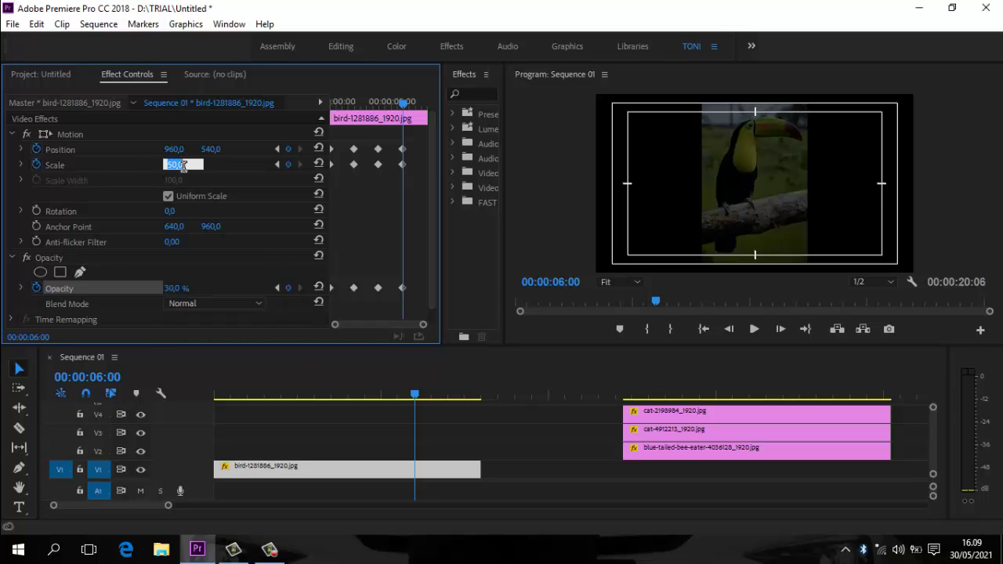
type("30")
key("Return")
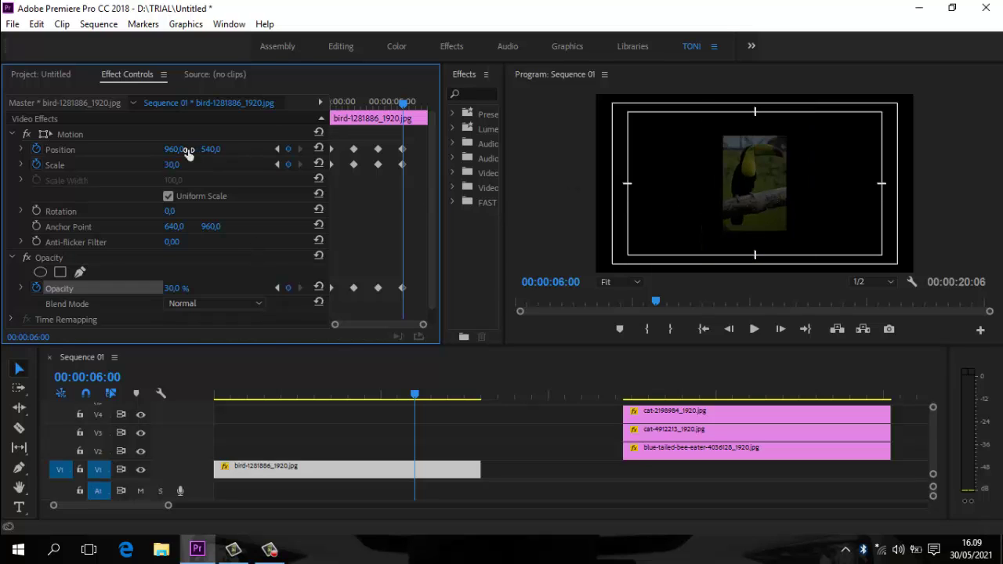
left_click_drag(172, 149, 23, 143)
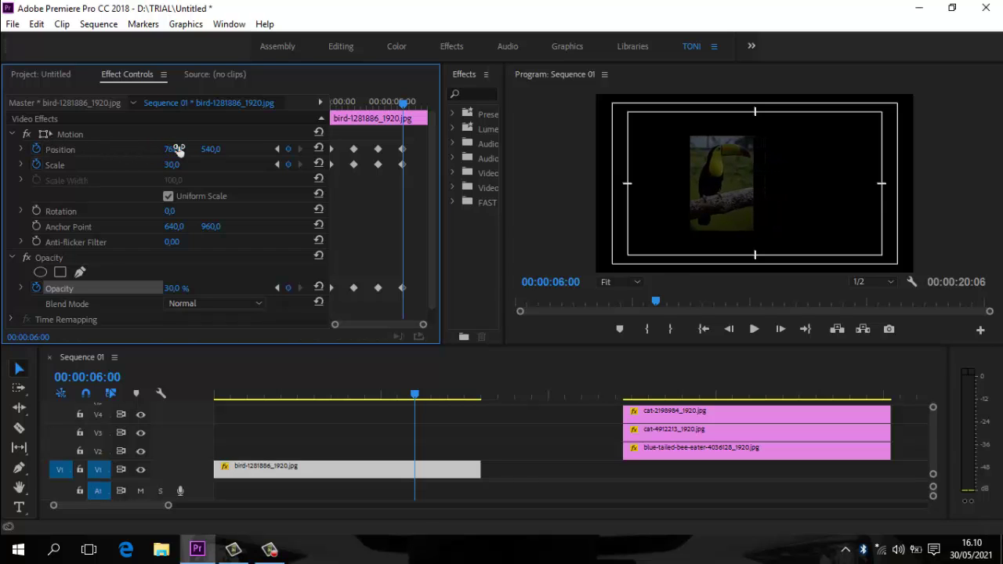
left_click_drag(142, 152, 1, 221)
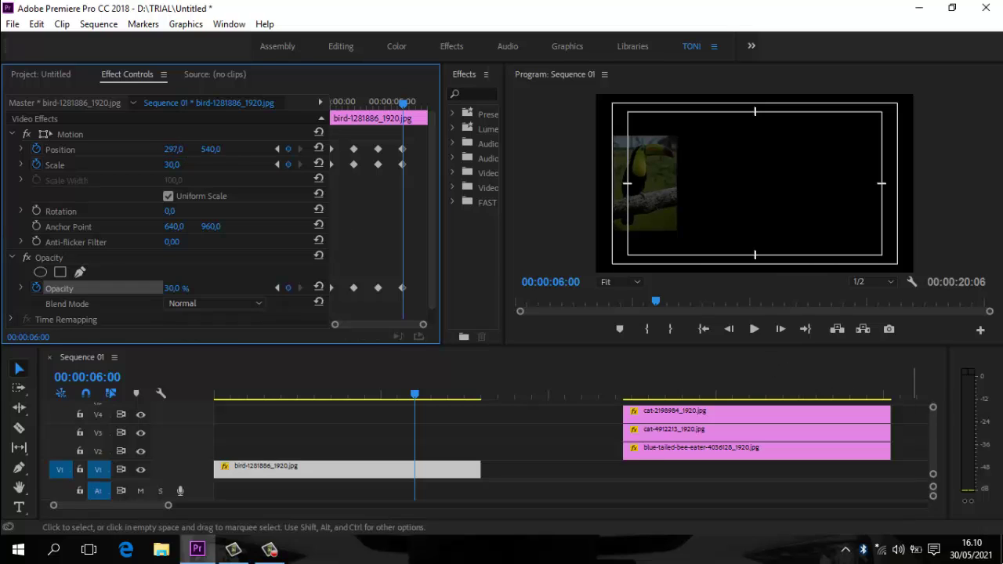
Play the toucan clip's animation from the start of the sequence to check its movement and fades.
left_click(703, 330)
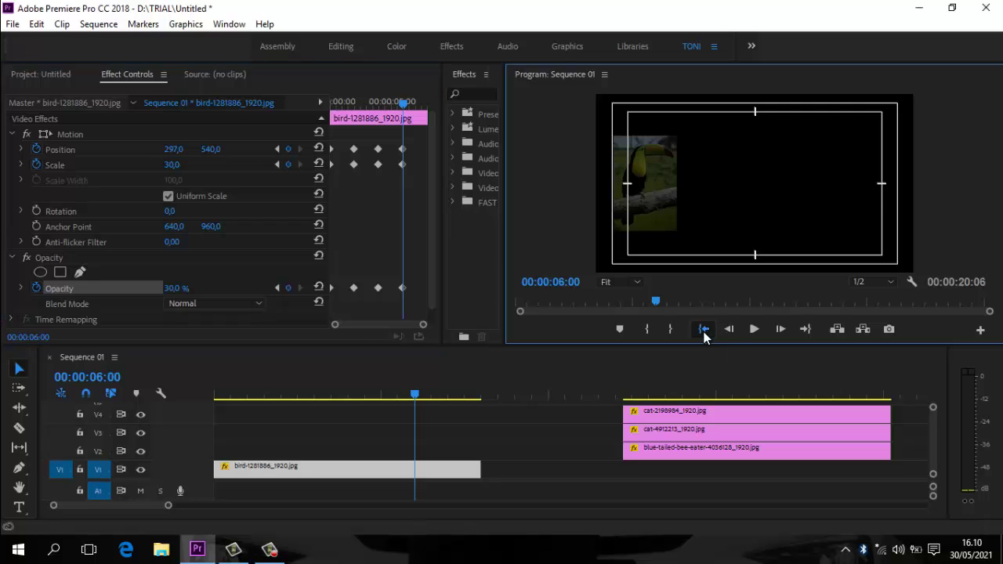
left_click(750, 331)
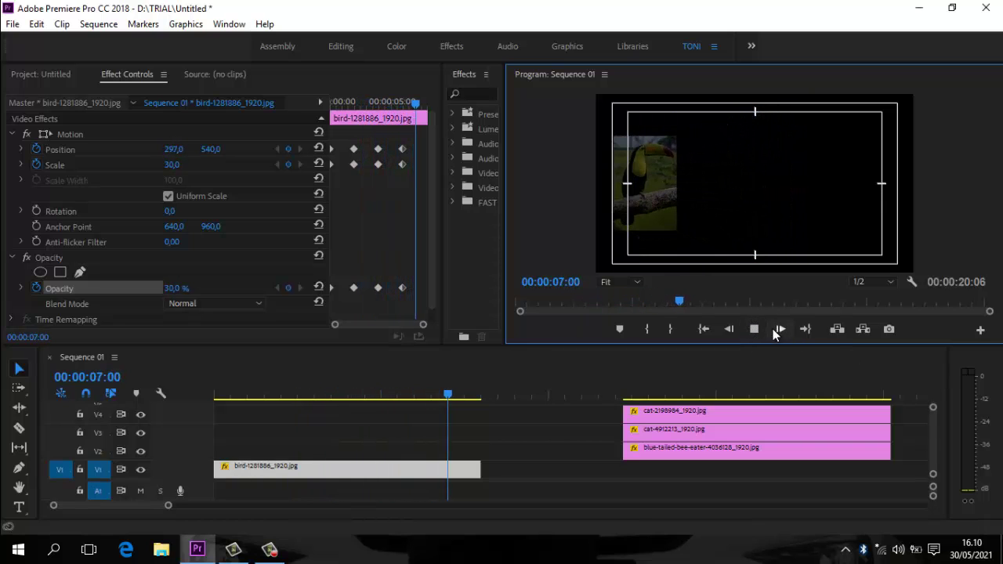
left_click(756, 330)
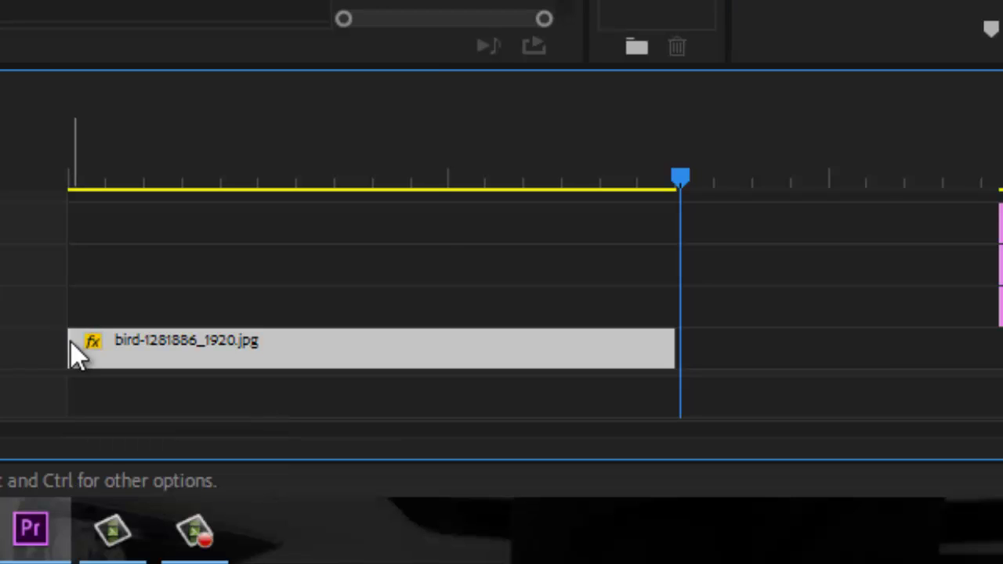
Apply the default Cross Dissolve transition to the start of the toucan clip and give the effects list more width.
right_click(71, 343)
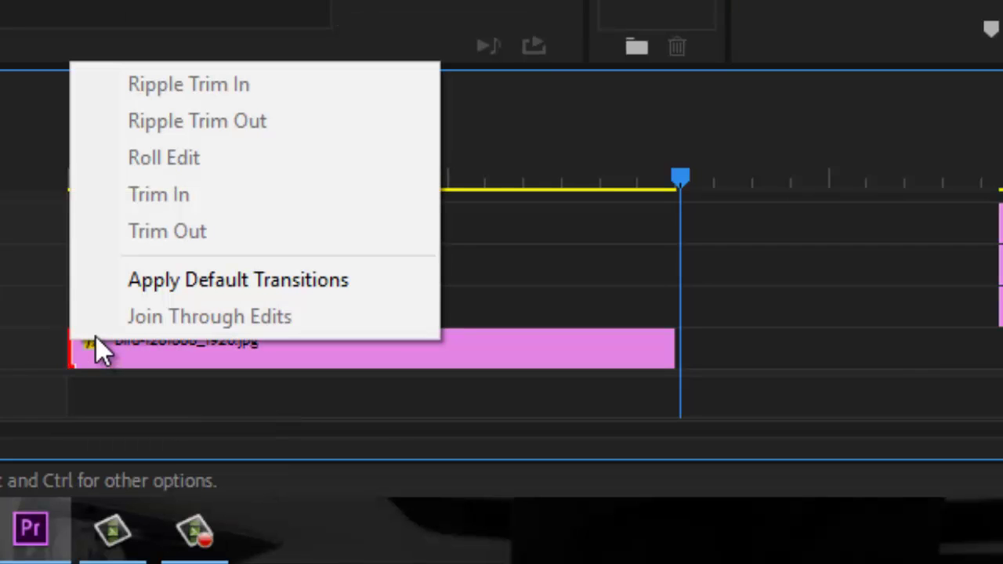
left_click(244, 284)
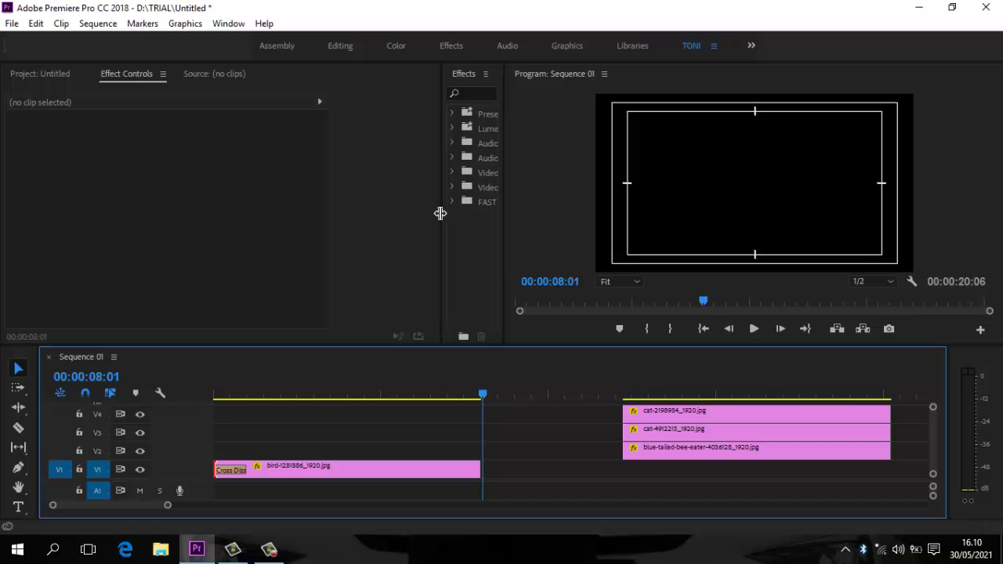
left_click_drag(439, 212, 356, 217)
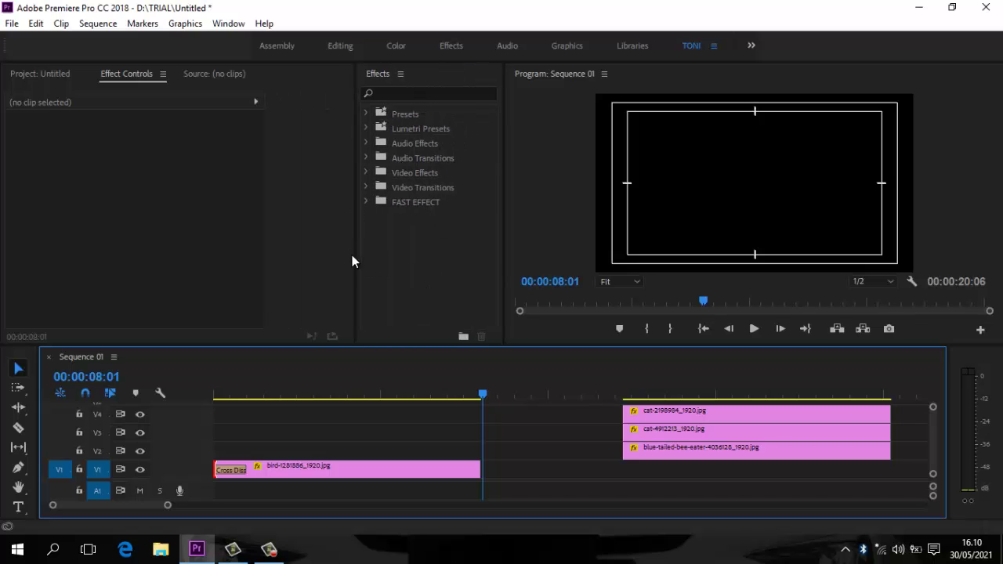
left_click_drag(354, 251, 402, 256)
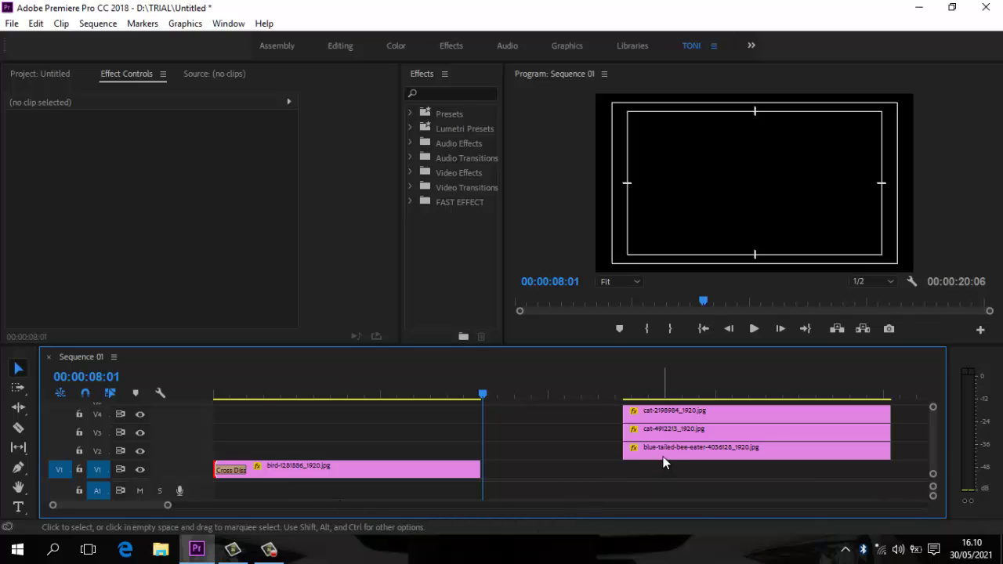
Move the bee-eater clip on V2 to start at 00:00:04:00 and hide the output of track V1.
left_click_drag(486, 392, 338, 406)
left_click(704, 329)
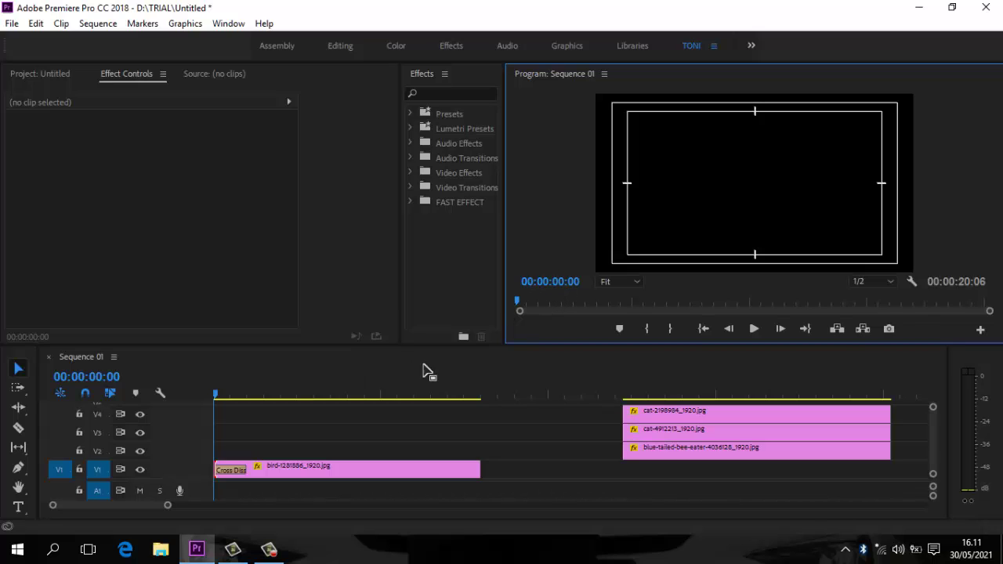
left_click(561, 281)
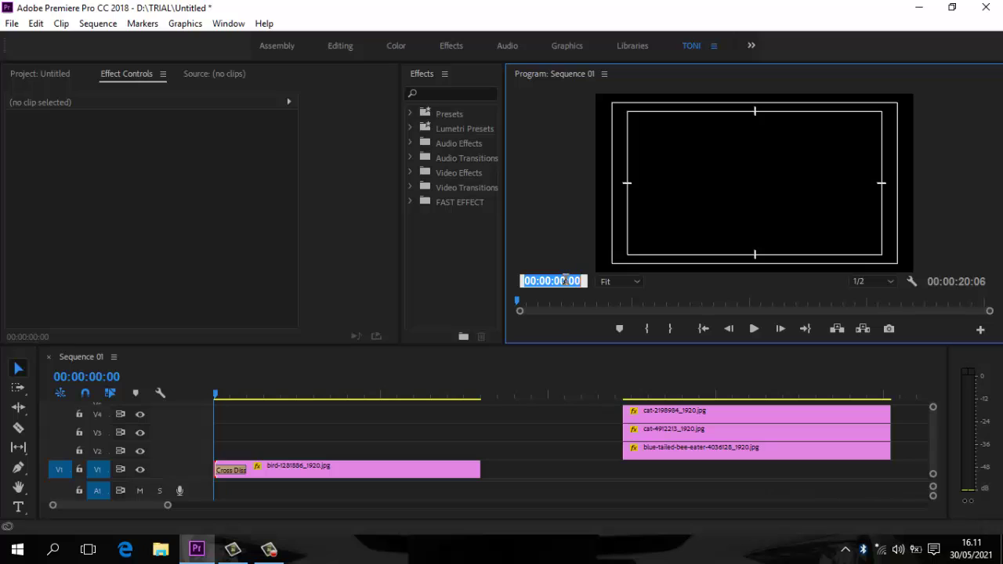
key("Return")
type("400")
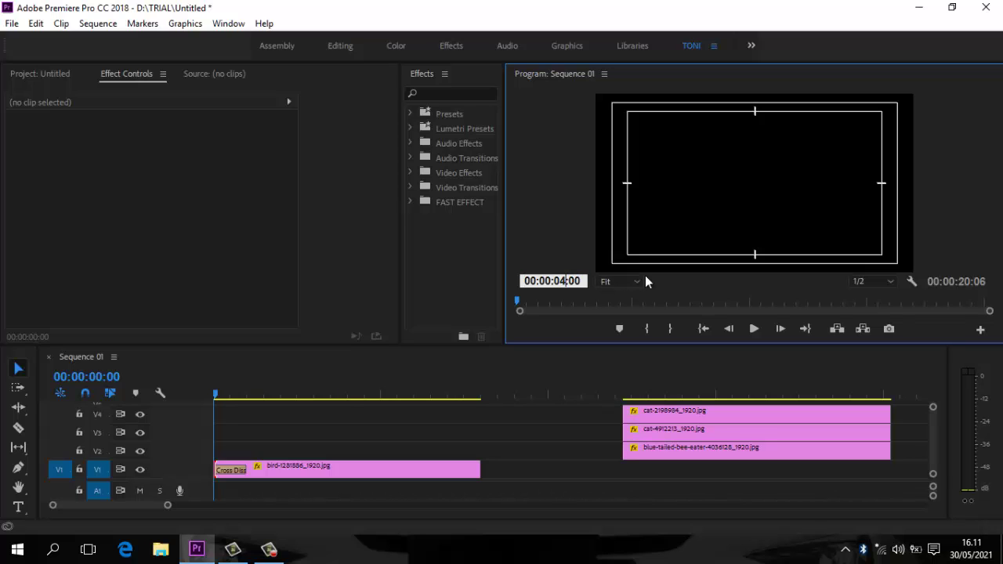
key("Return")
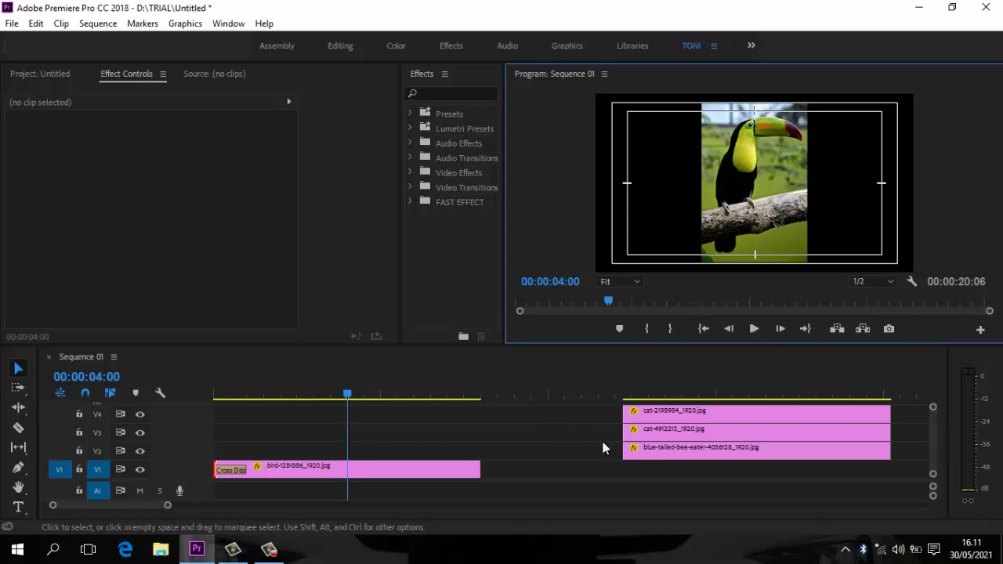
left_click_drag(635, 453, 355, 448)
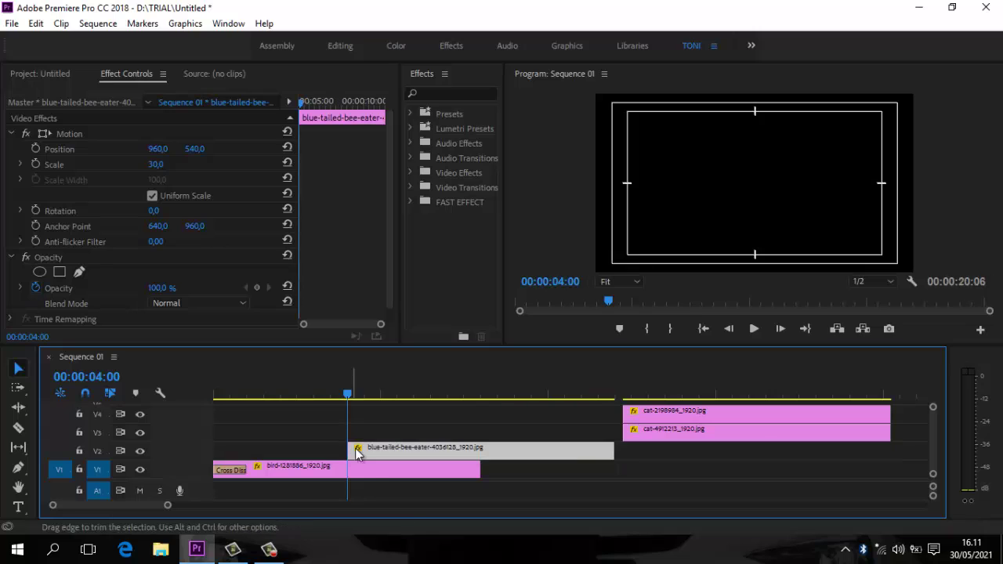
left_click(141, 470)
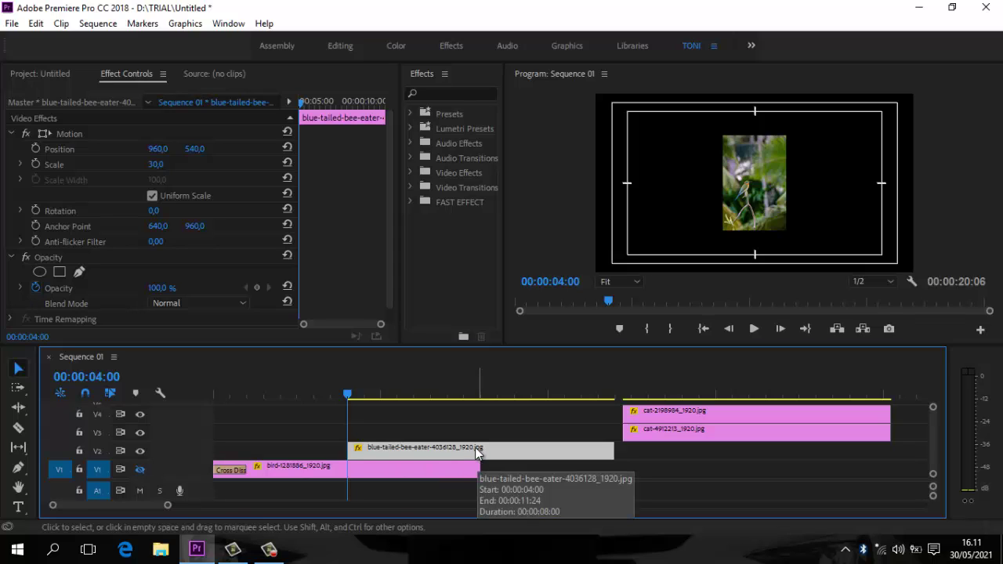
Set the bee-eater clip's Opacity to 30% at its first frame.
left_click(160, 287)
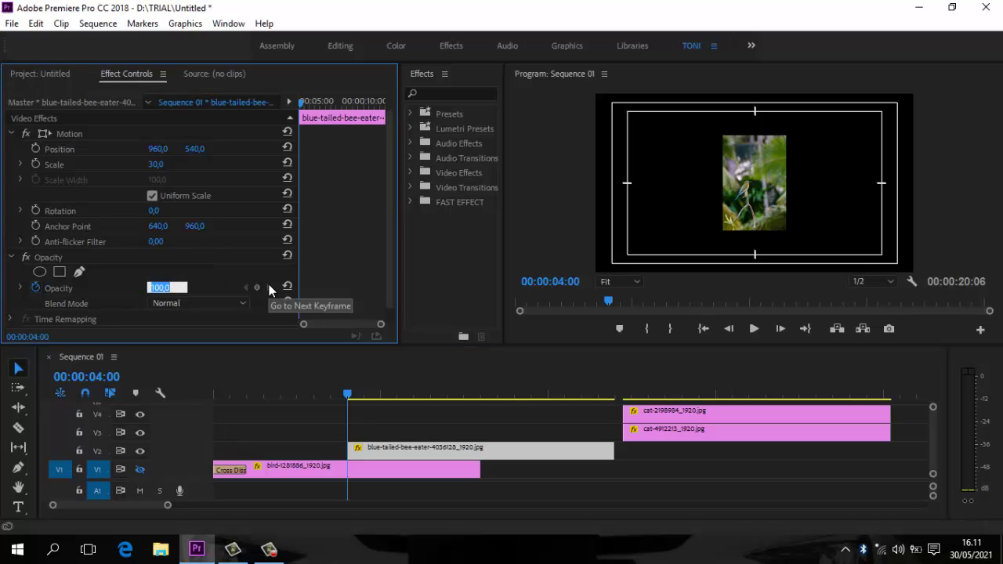
type("30")
key("Return")
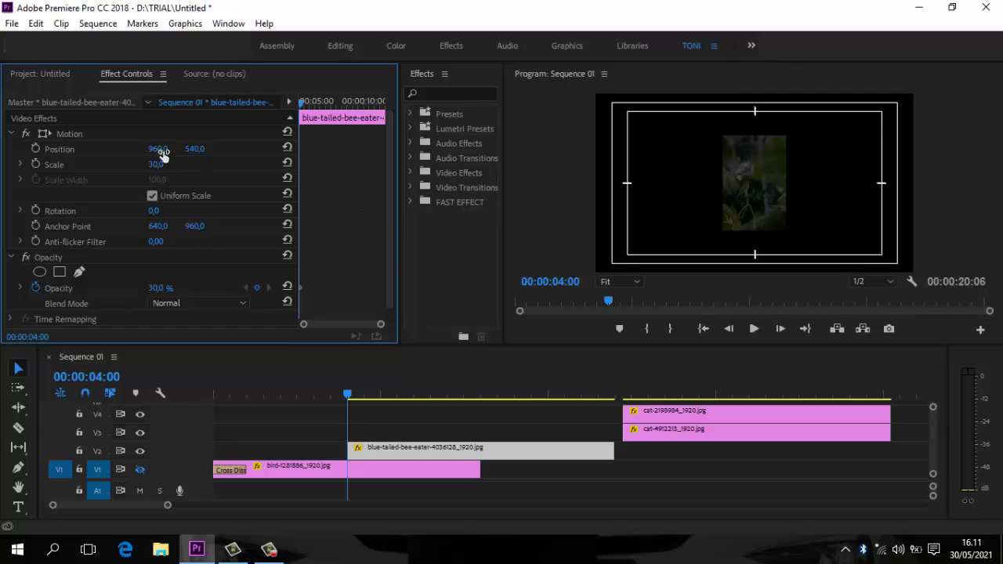
Shift the bee-eater image horizontally to Position X 1623 and add Position and Scale keyframes at 00:00:04:00.
left_click_drag(152, 153, 645, 228)
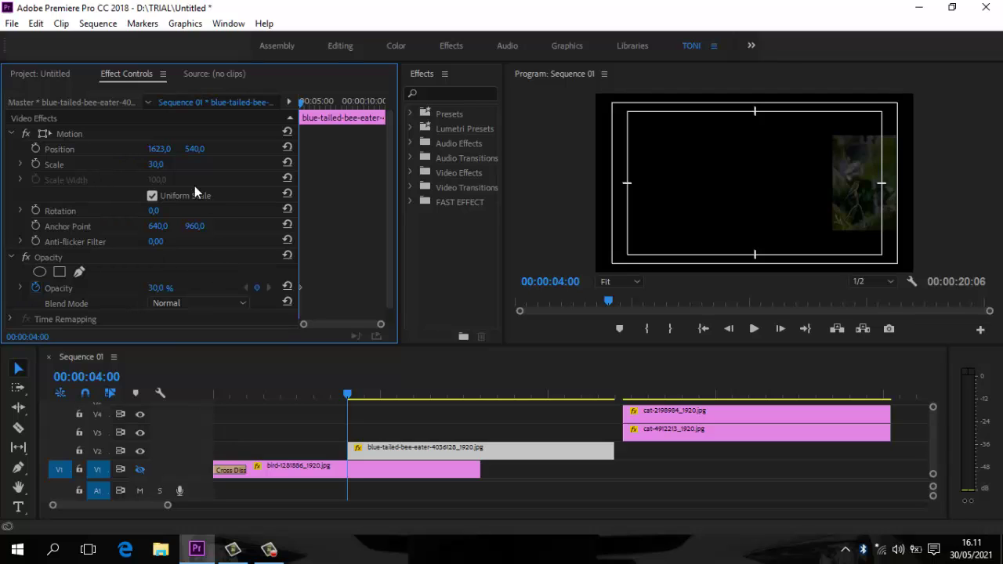
left_click(35, 149)
left_click(33, 163)
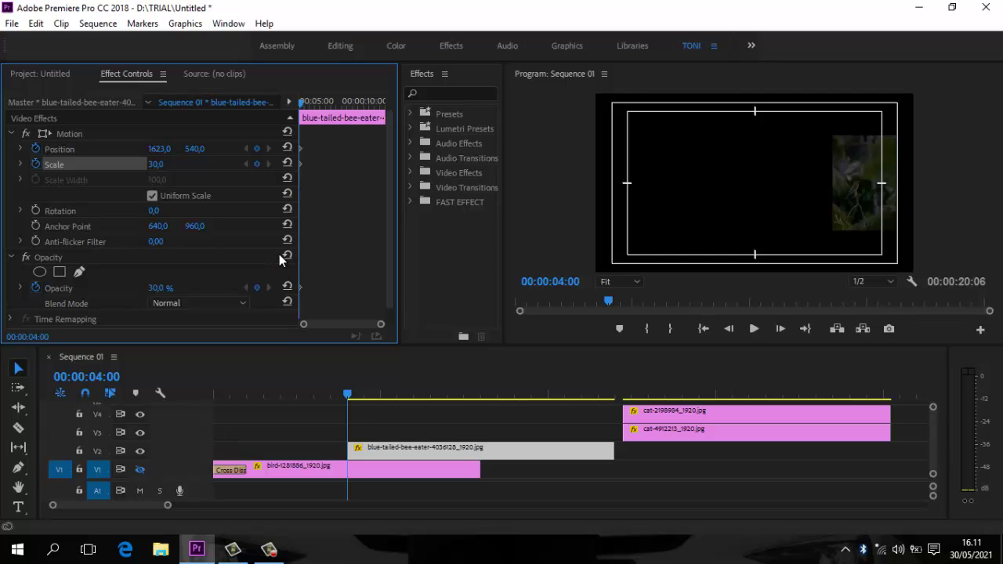
Add Position, Scale and Opacity keyframes to the bee-eater clip at 00:00:06:00.
left_click(552, 282)
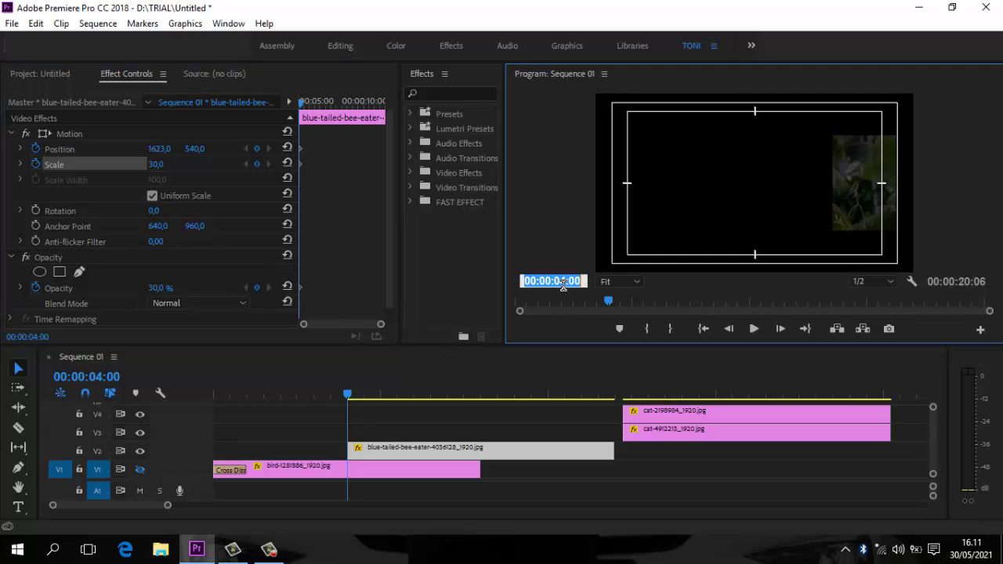
key("BackSpace")
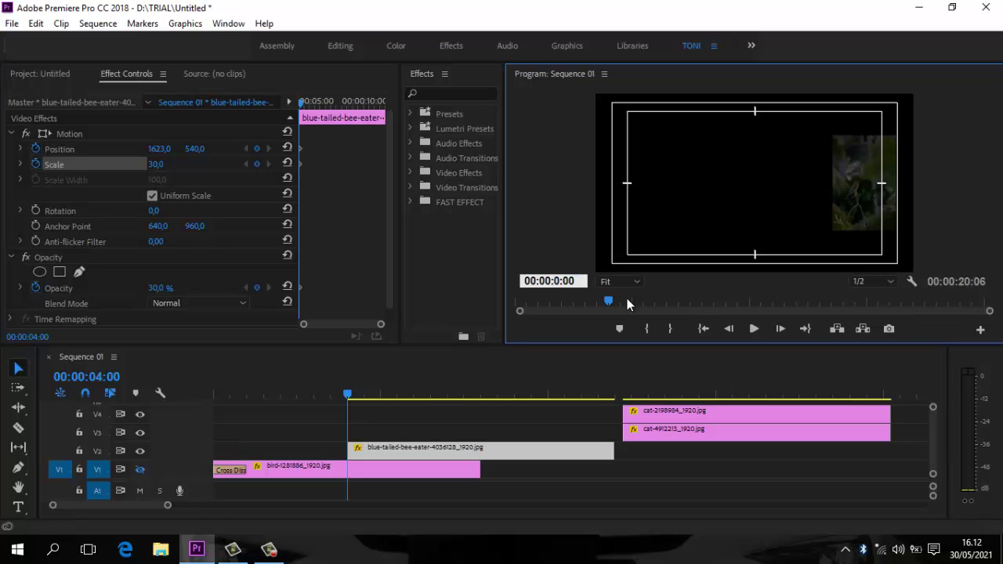
type("6")
key("Return")
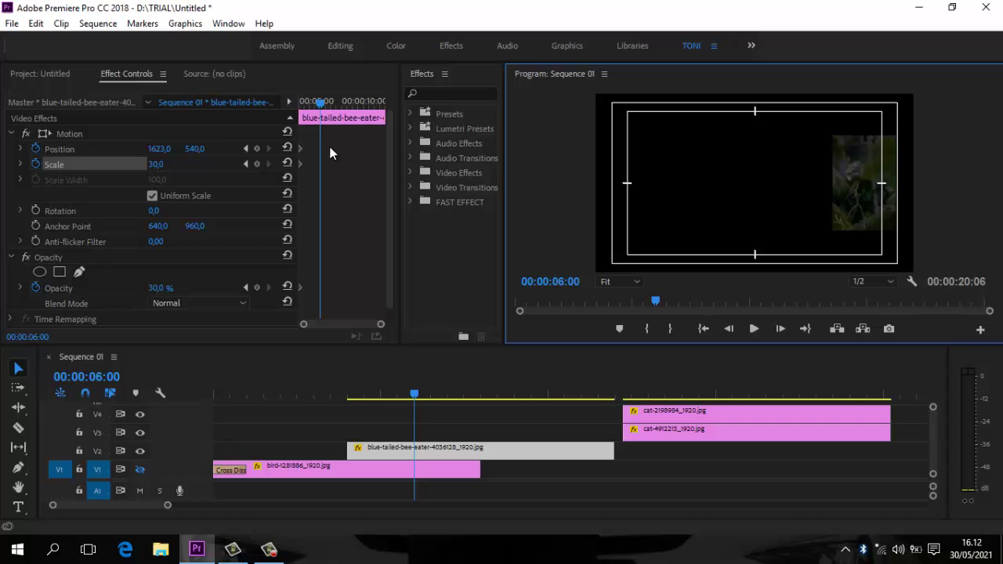
left_click(256, 148)
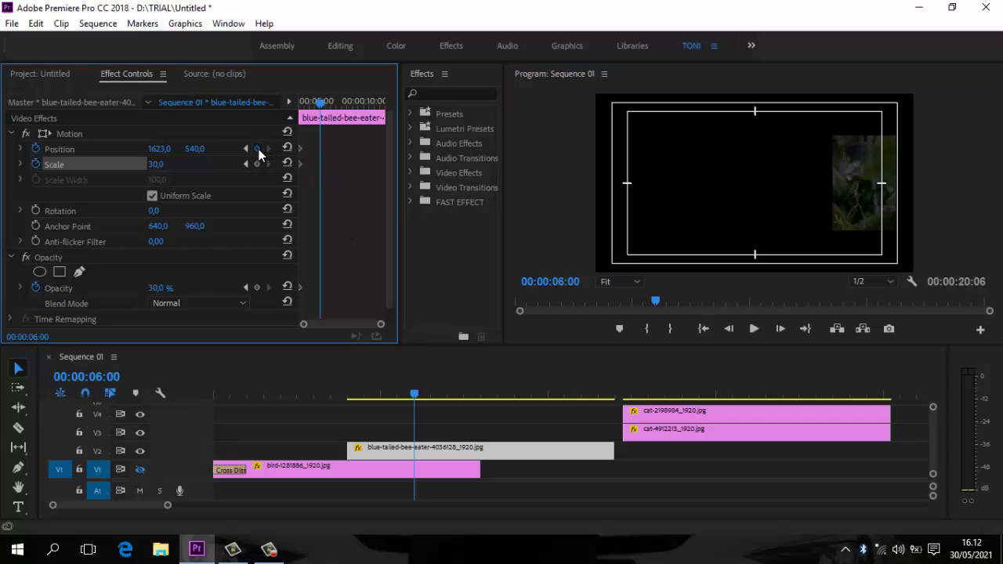
left_click(256, 164)
left_click(257, 286)
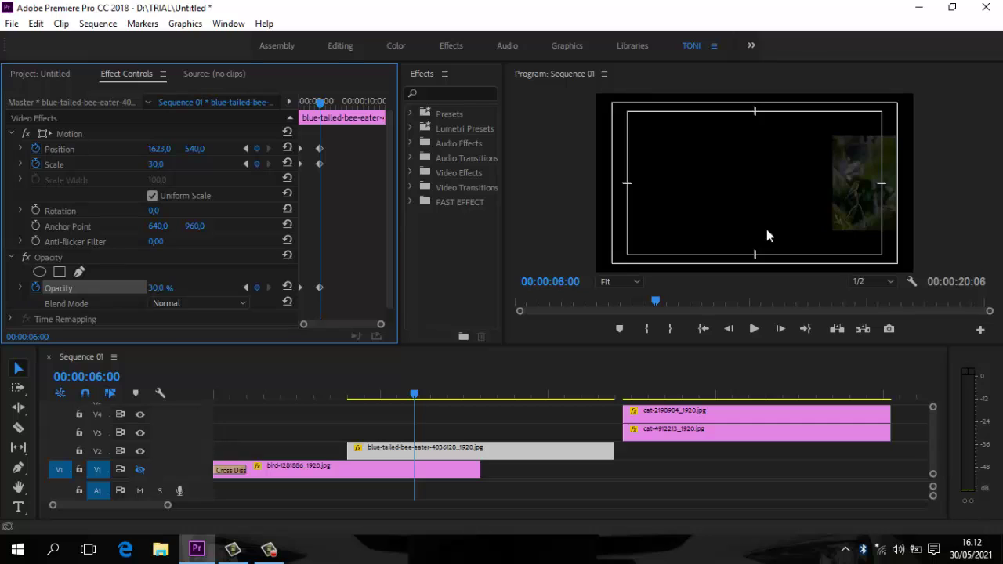
Set the bee-eater clip's Scale to 50, Opacity to 100% and Position X to 960 at 00:00:06:00.
left_click(156, 165)
type("50")
key("Return")
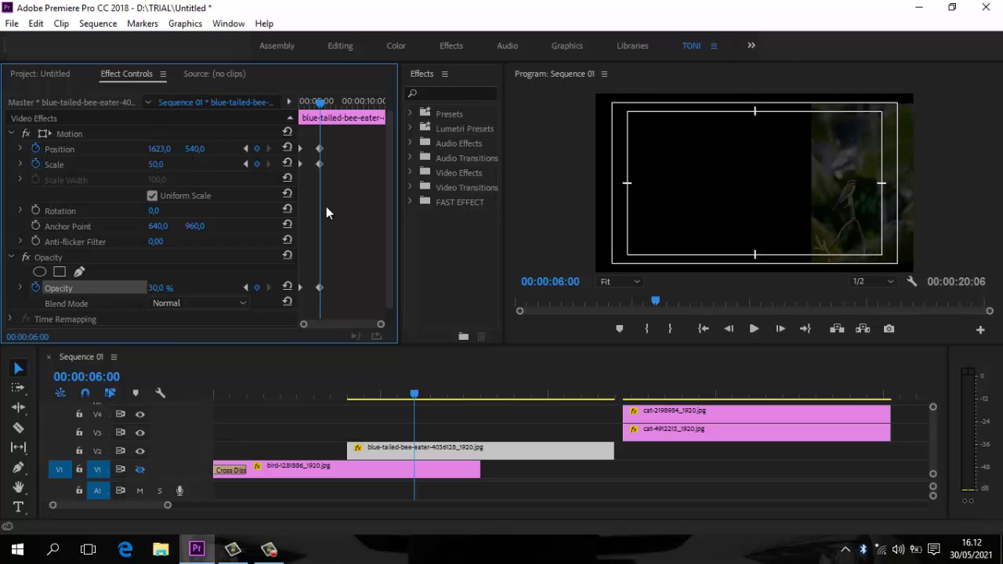
left_click(156, 288)
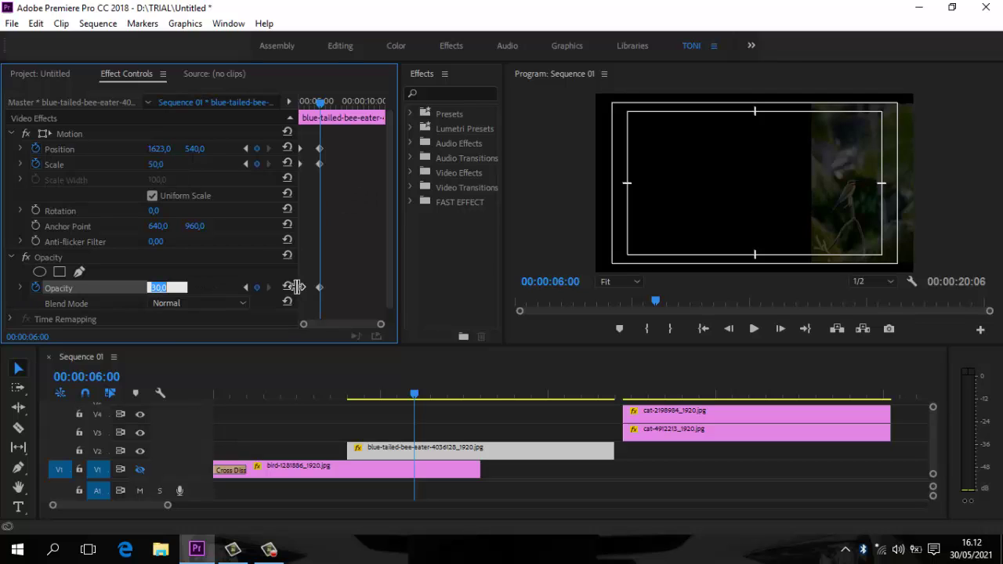
type("1")
key("Return")
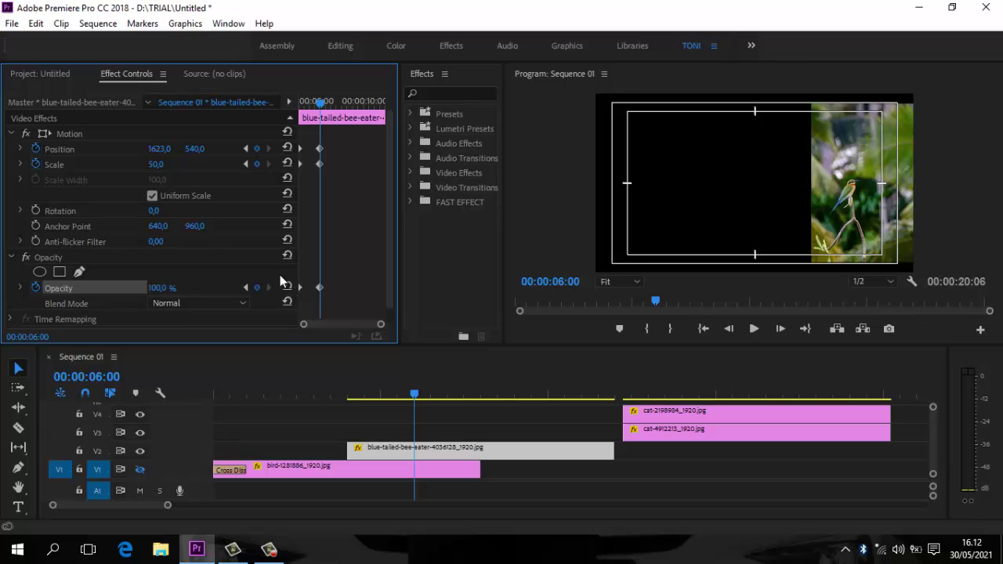
left_click(157, 151)
type("960")
key("Return")
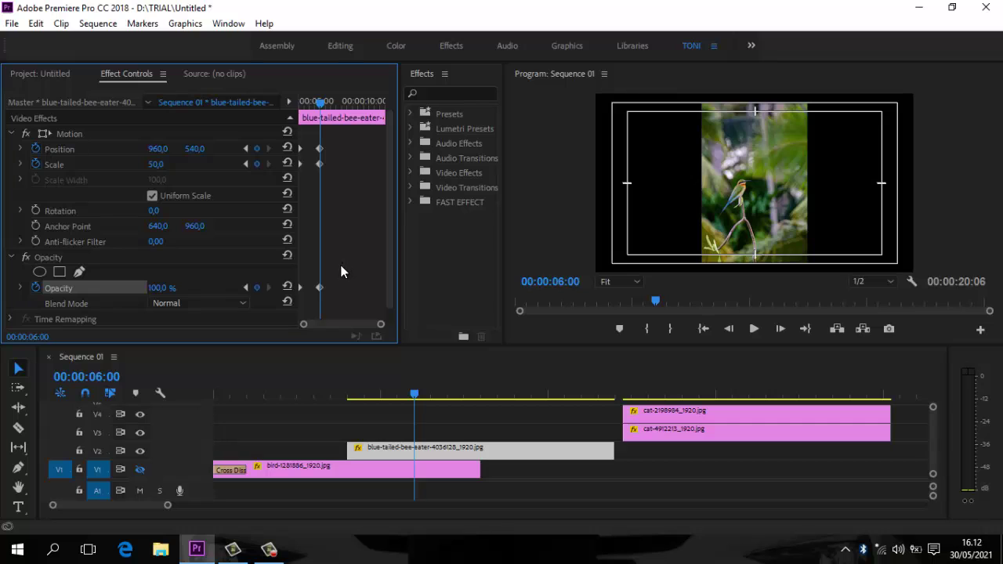
Add holding Position, Scale and Opacity keyframes to the bee-eater clip at 00:00:08:00.
left_click(561, 283)
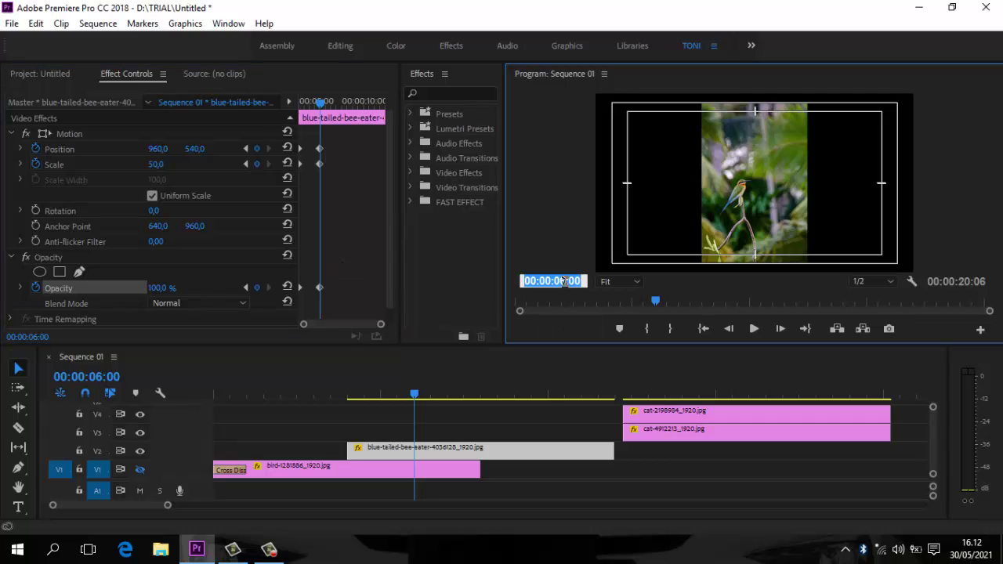
key("BackSpace")
type("8")
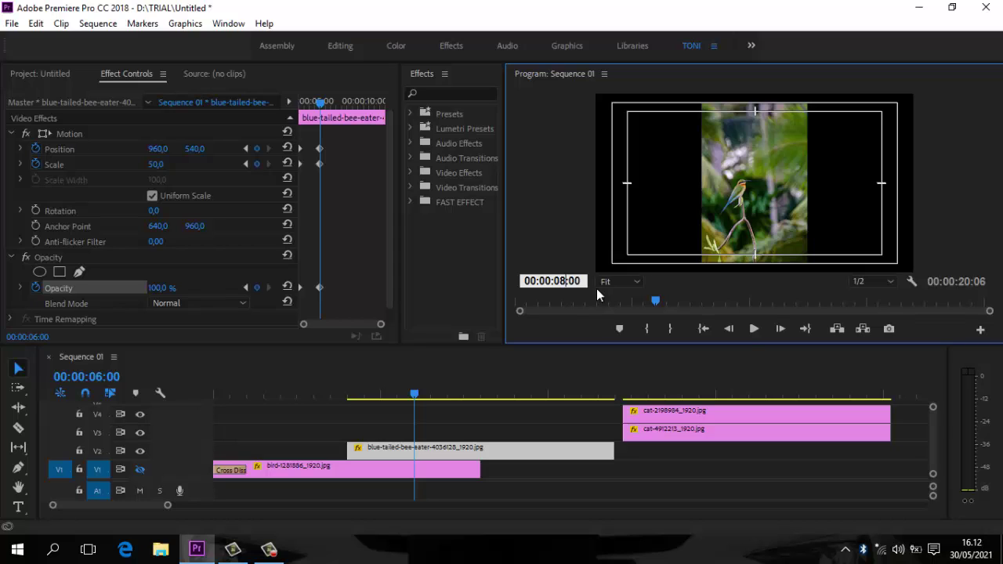
key("Return")
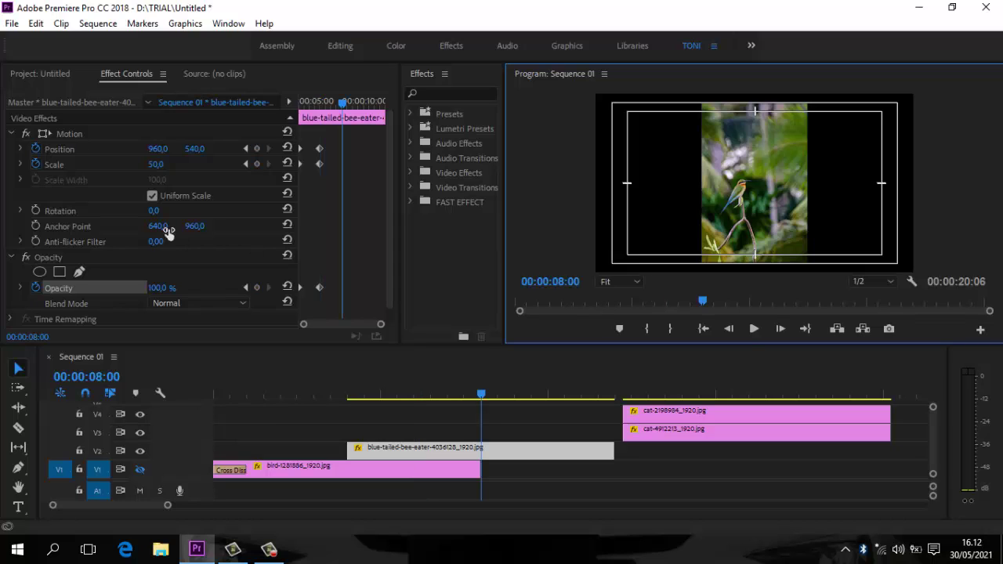
left_click(257, 148)
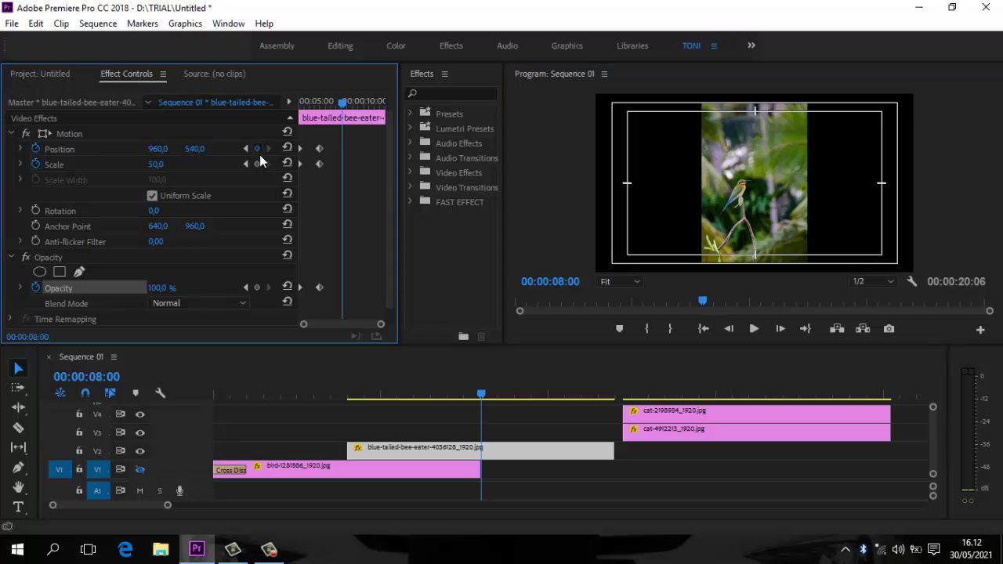
left_click(257, 164)
left_click(257, 288)
Add Position, Scale and Opacity keyframes to the bee-eater clip at 00:00:10:00.
left_click(562, 282)
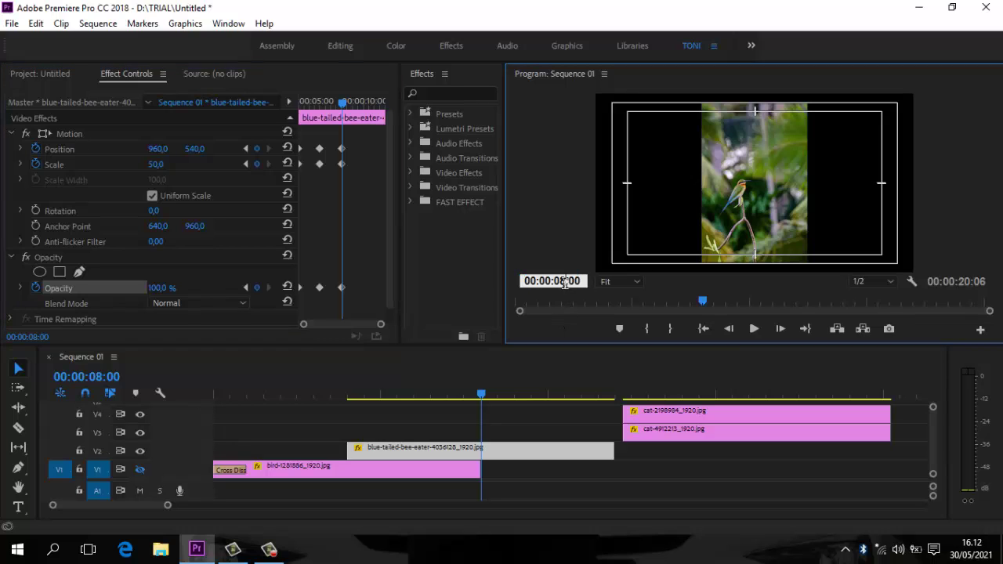
type("1")
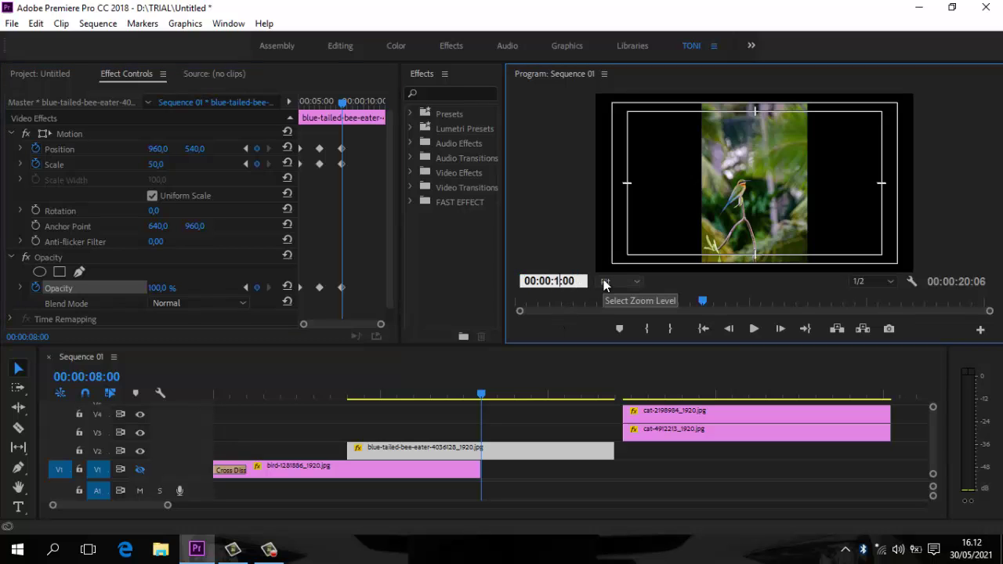
type("0")
key("Return")
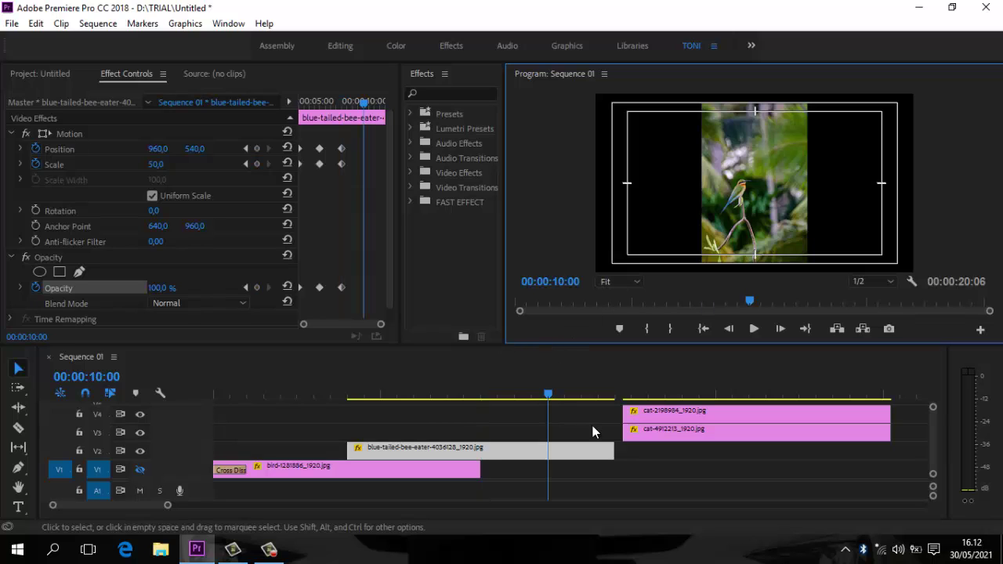
left_click(256, 148)
left_click(257, 163)
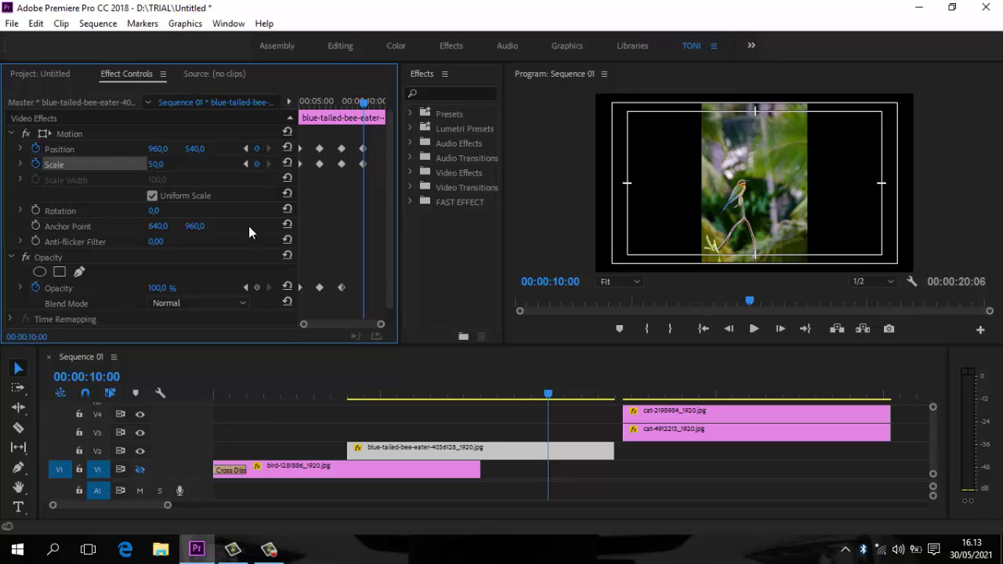
left_click(256, 288)
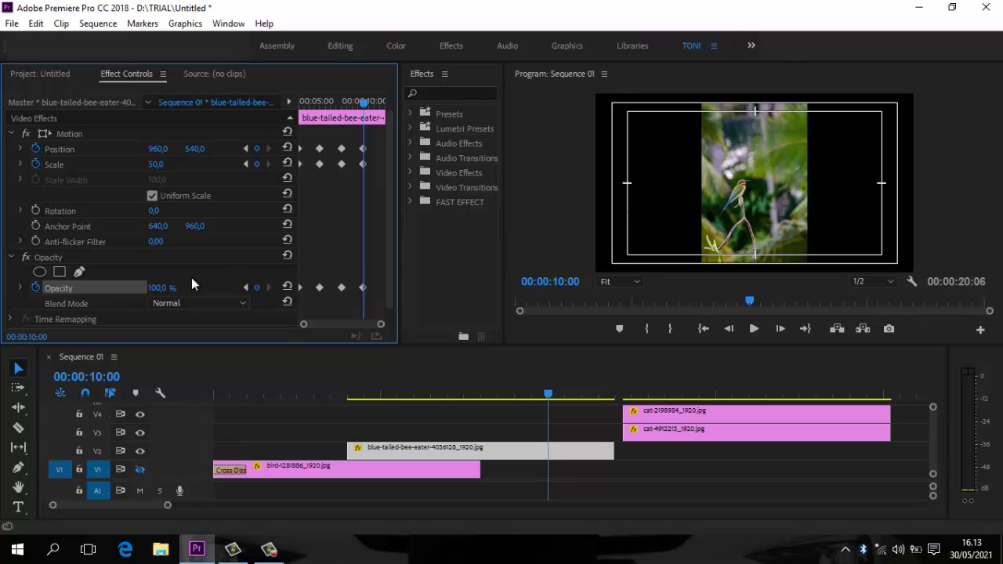
Set the bee-eater clip's Opacity to 30%, Scale to 30 and Position X to 298 at 00:00:10:00.
left_click(157, 288)
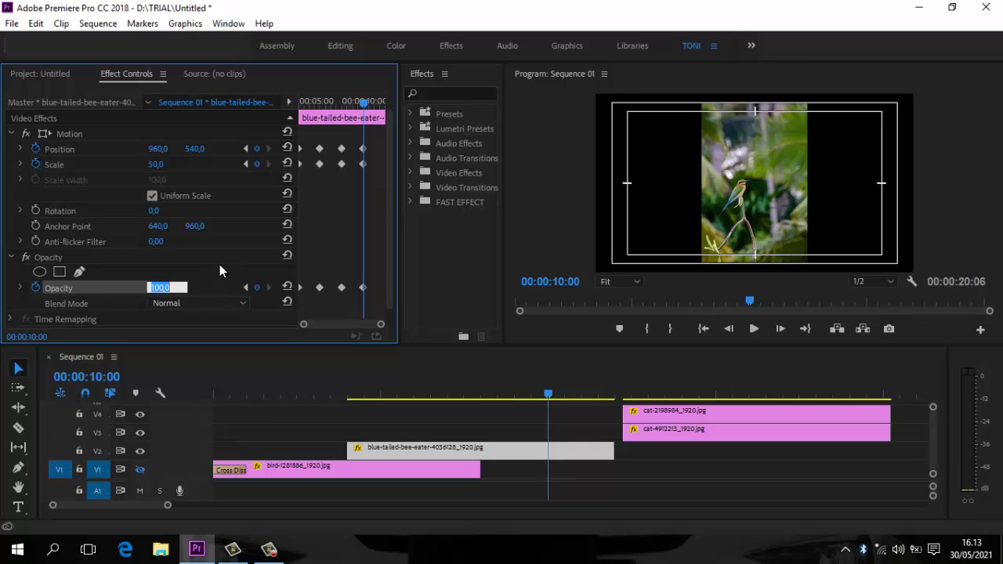
type("30")
key("Return")
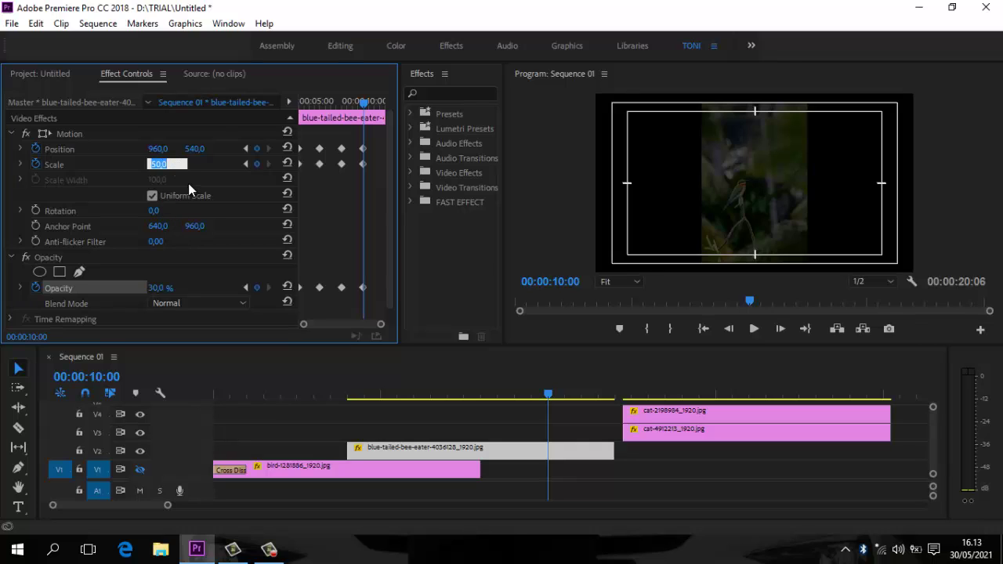
type("30")
key("Return")
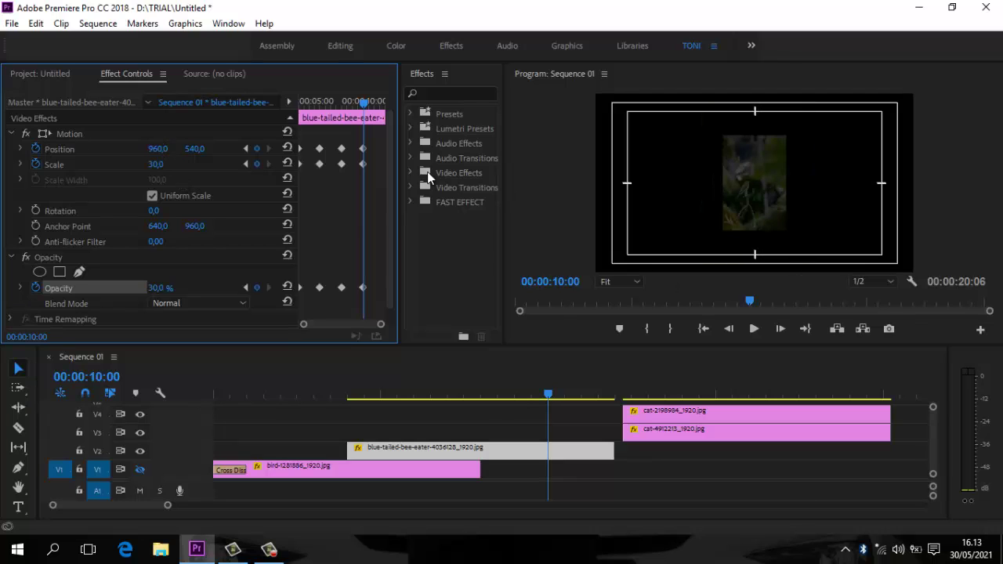
mouse_move(158, 149)
left_mouse_down()
mouse_move(47, 163)
mouse_move(103, 164)
mouse_move(4, 200)
mouse_move(174, 150)
left_mouse_up()
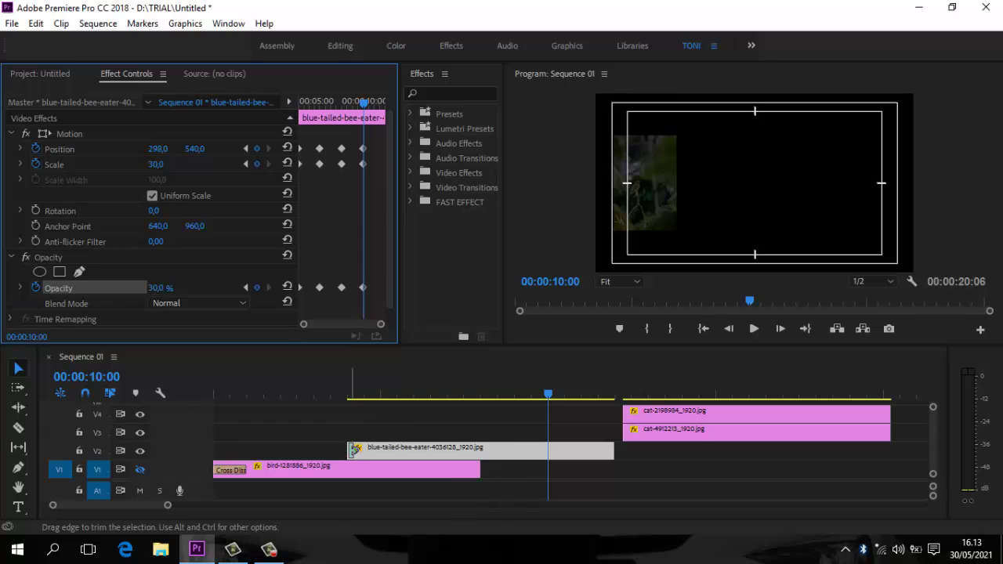
Apply the default Cross Dissolve transition to the start of the bee-eater clip and turn the output of track V1 back on.
right_click(352, 450)
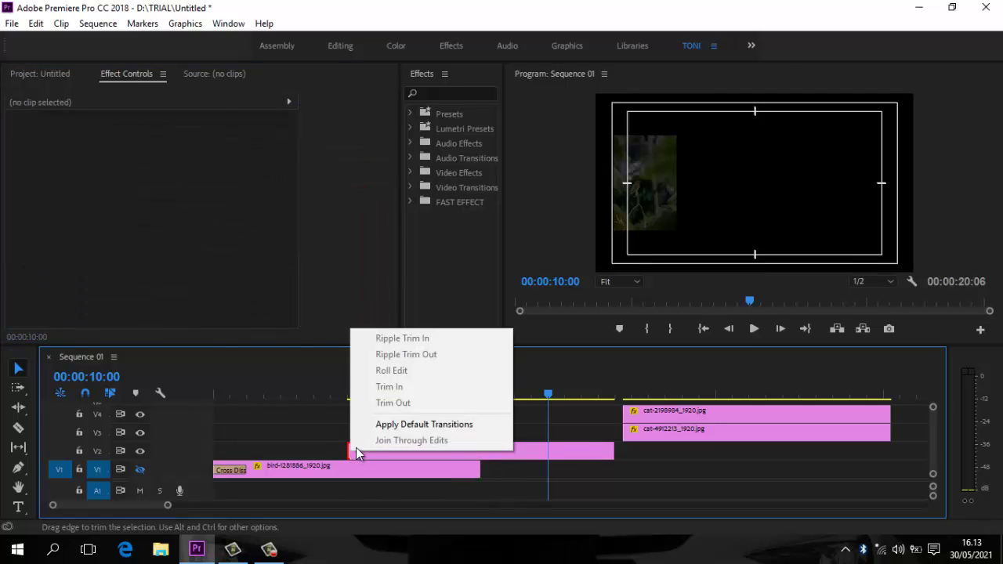
left_click(398, 424)
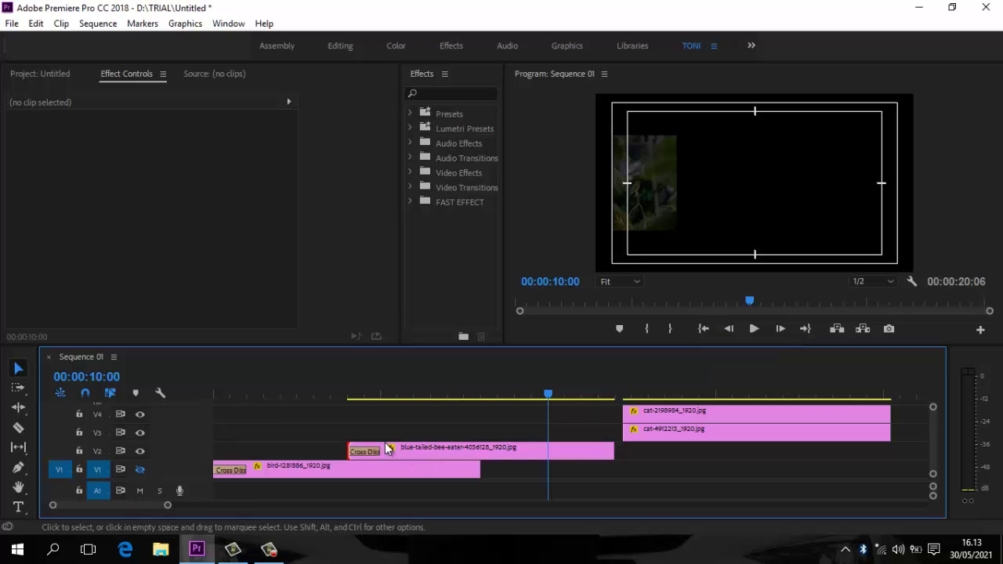
left_click(703, 329)
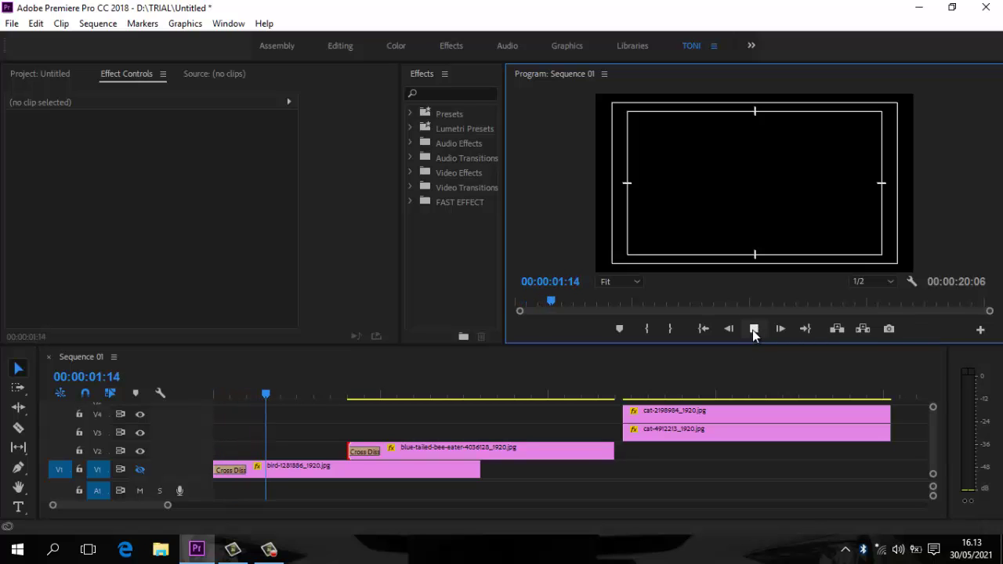
left_click(753, 329)
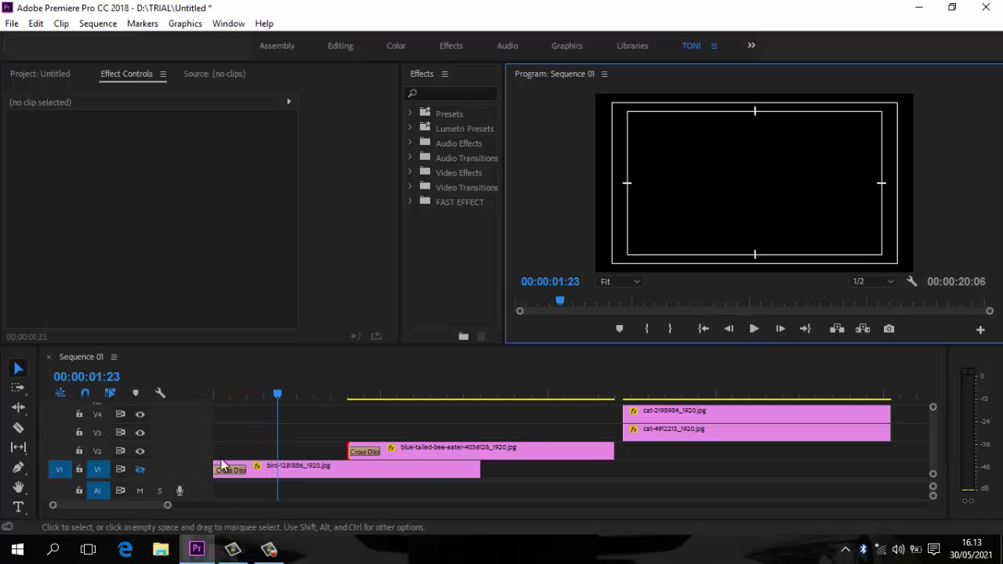
left_click(139, 469)
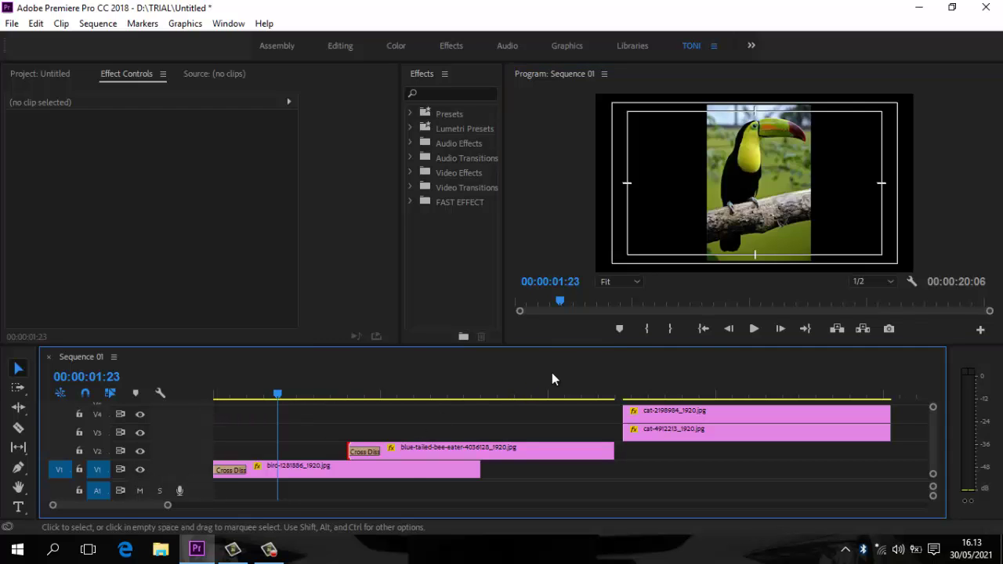
Play the sequence from the beginning to check the toucan and bee-eater animations together.
left_click(708, 328)
left_click(753, 329)
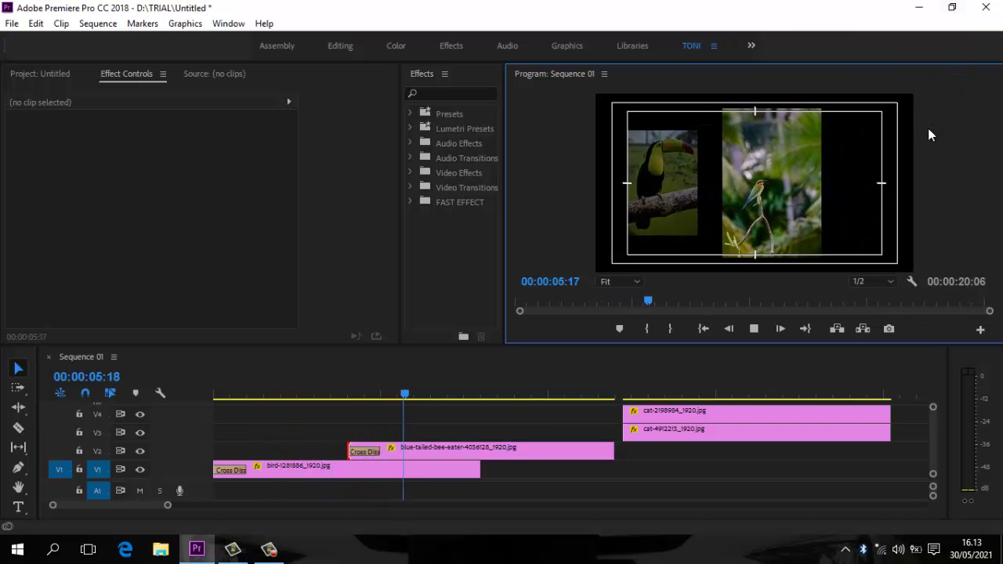
left_click(755, 329)
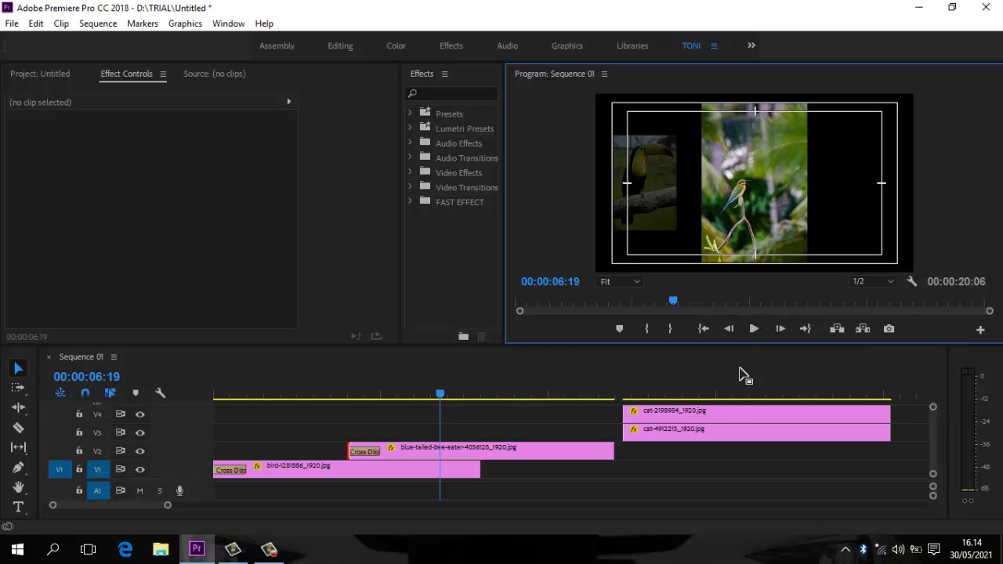
Move the cat-4912213_1920.jpg clip on V3 to start at the playhead placed at 00:00:08:00.
left_click_drag(440, 397, 349, 424)
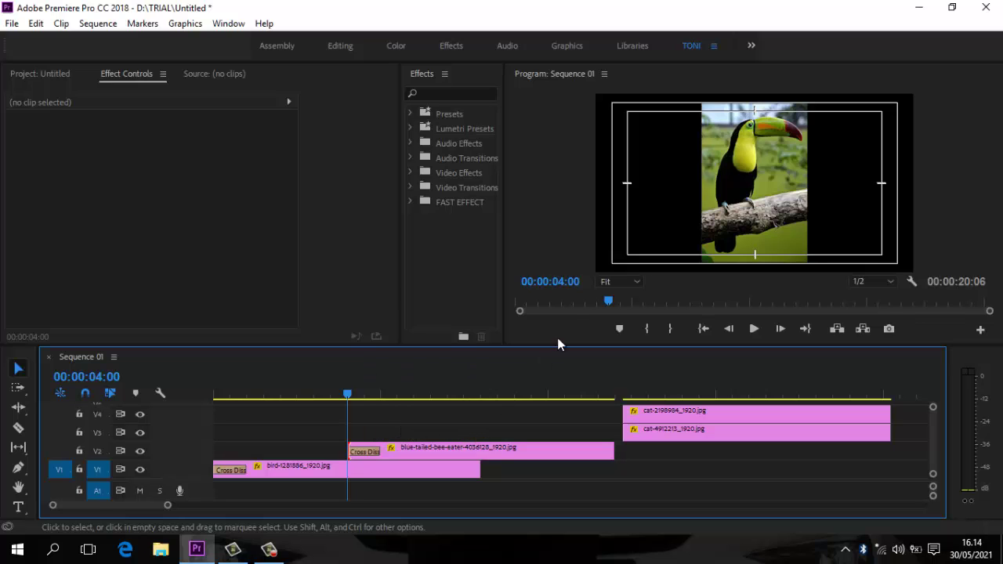
left_click_drag(555, 283, 562, 287)
left_click(562, 287)
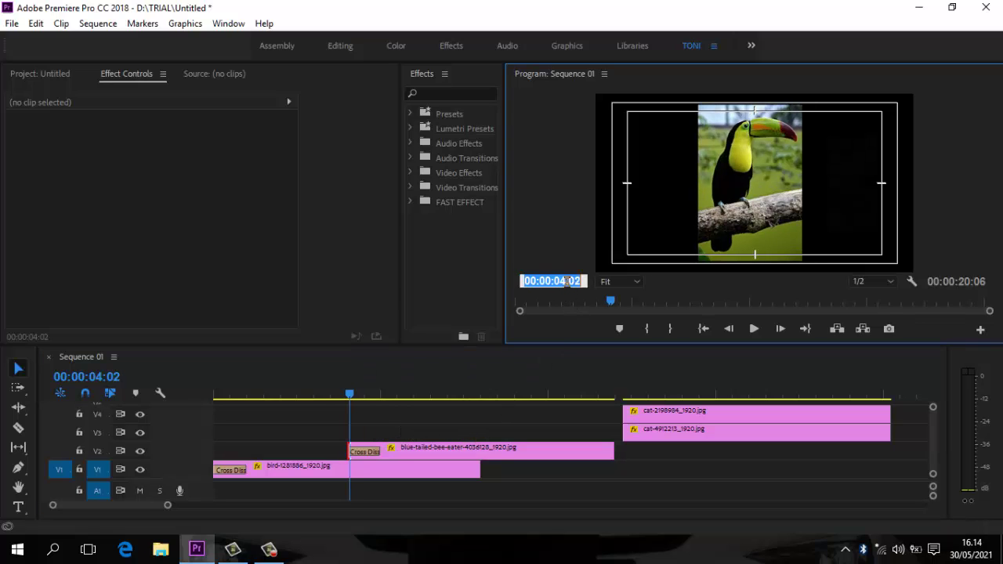
left_click(578, 281)
key("BackSpace")
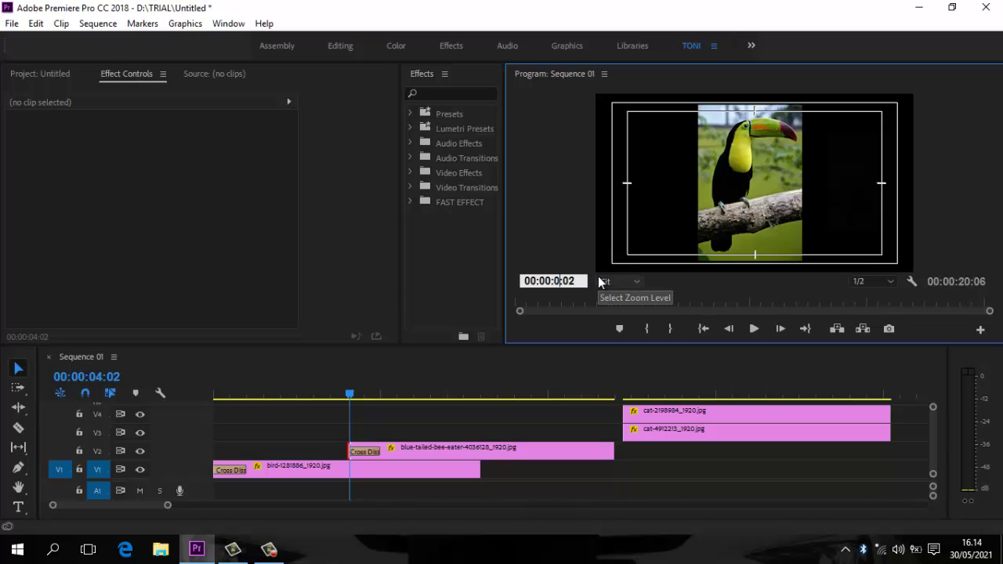
type("8")
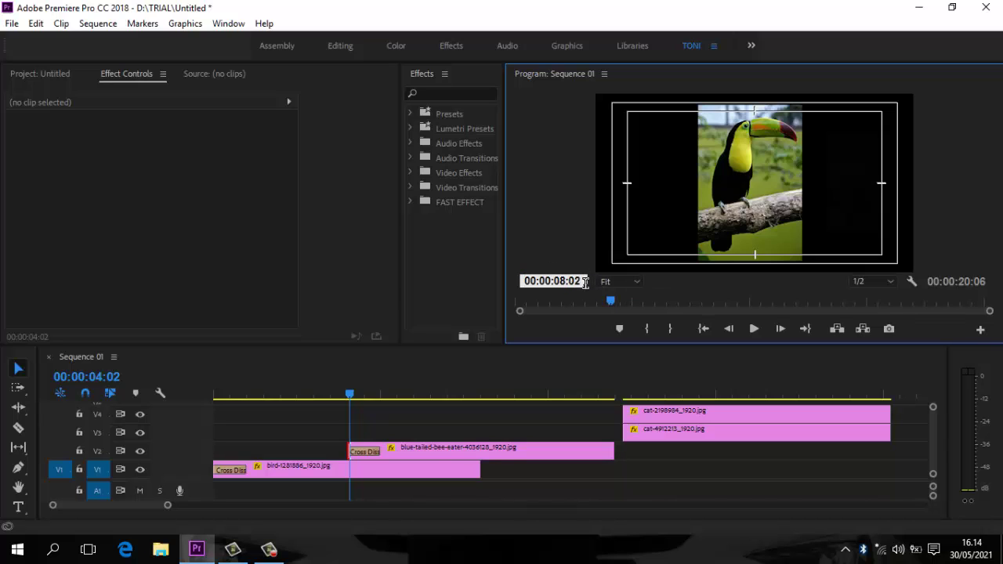
key("BackSpace")
type("0")
key("Return")
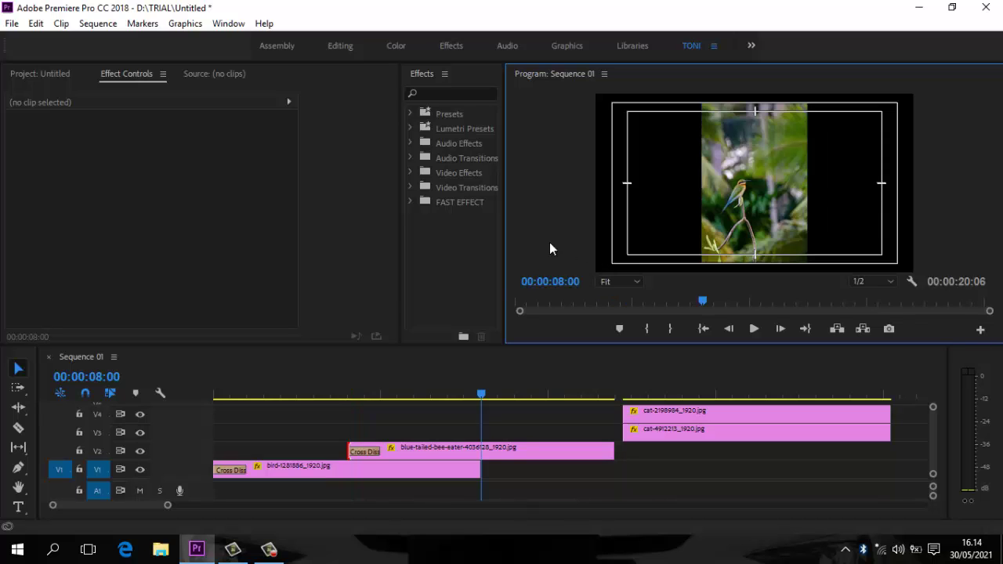
left_click_drag(662, 435, 518, 433)
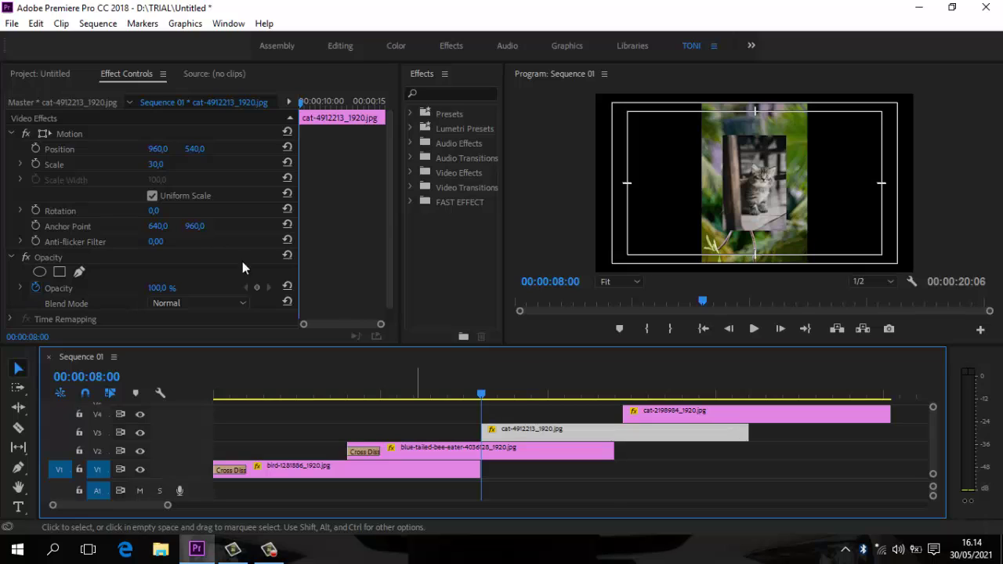
Create starting Position, Scale and Opacity keyframes for the cat-4912213_1920.jpg clip at 00:00:08:00.
left_click(35, 149)
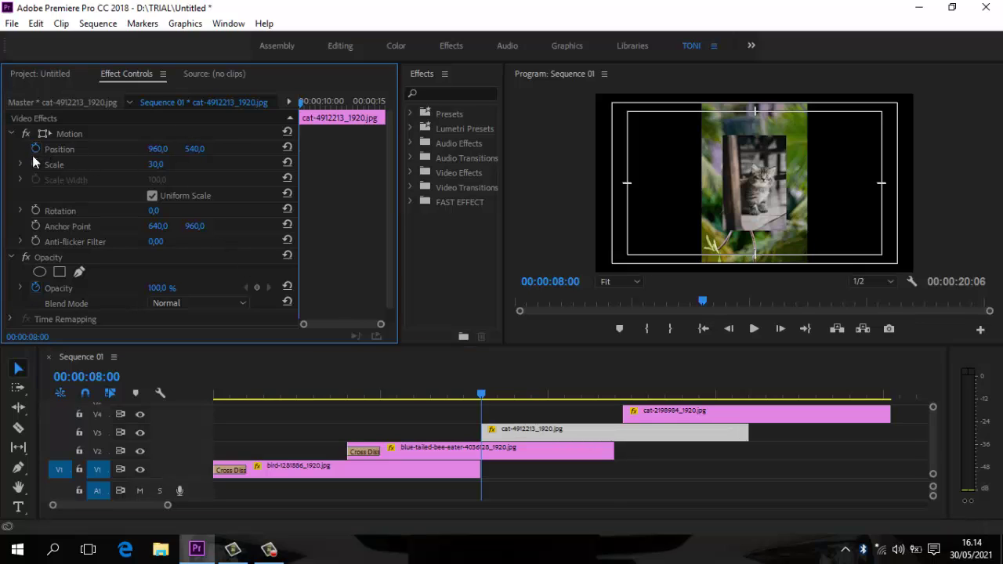
left_click(34, 164)
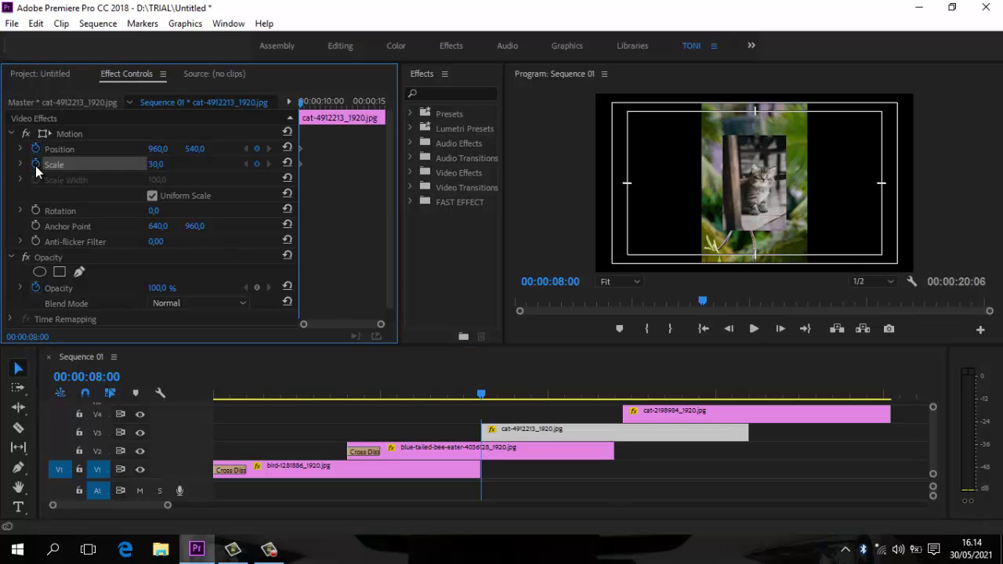
left_click(274, 285)
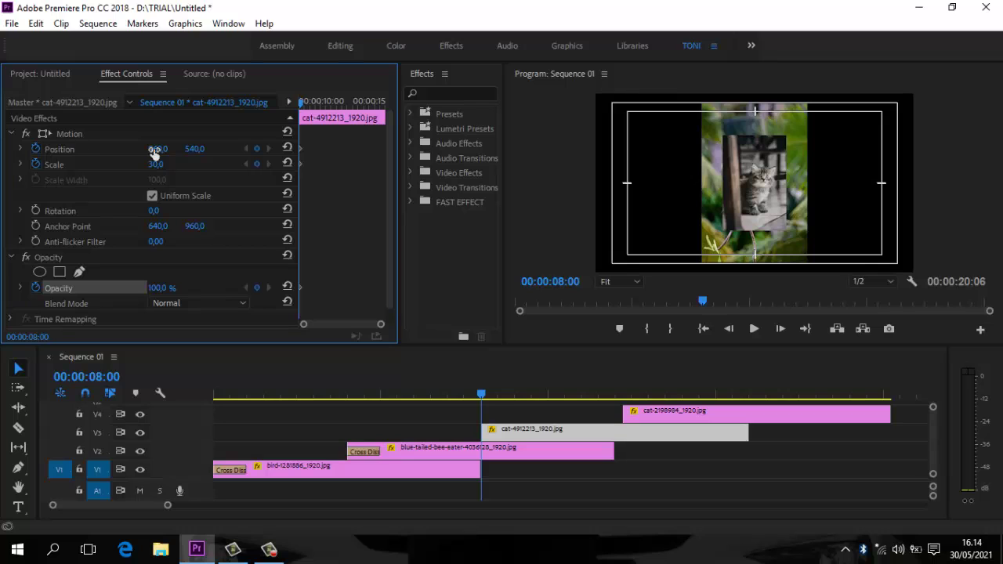
Set the cat-4912213_1920.jpg clip's Position X to 1626 and Opacity to 30% at 00:00:08:00.
left_click_drag(155, 153, 657, 230)
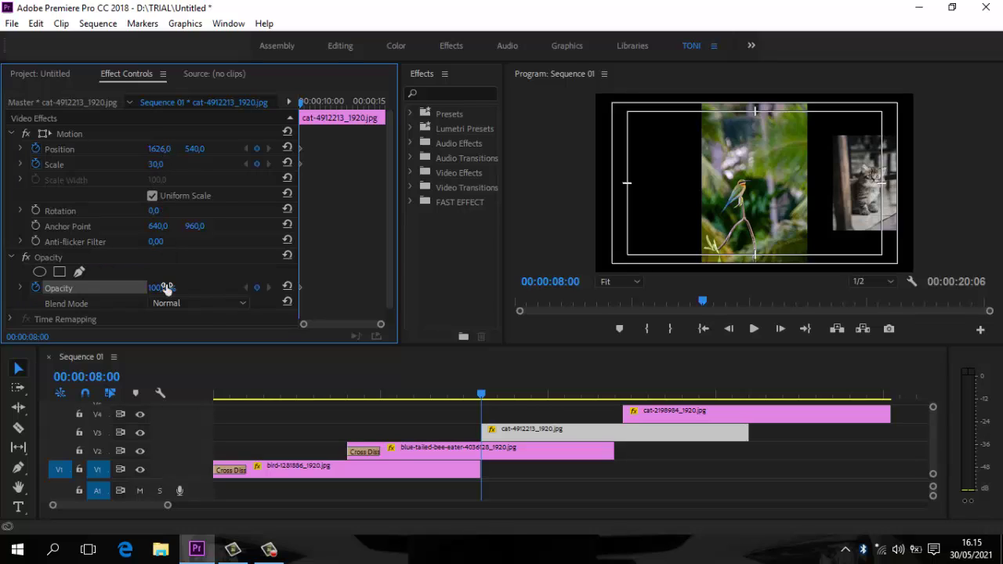
left_click(157, 289)
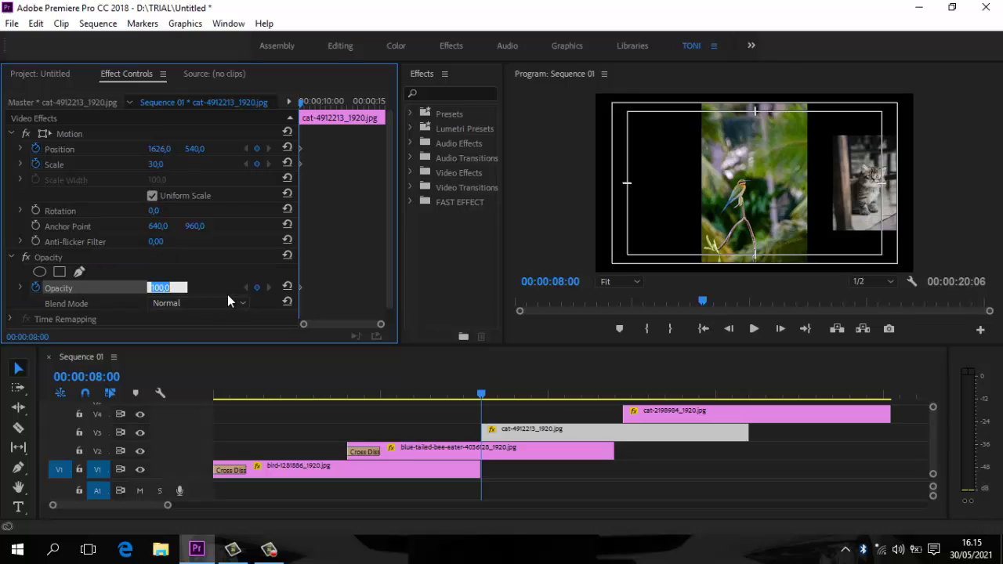
type("30")
key("Return")
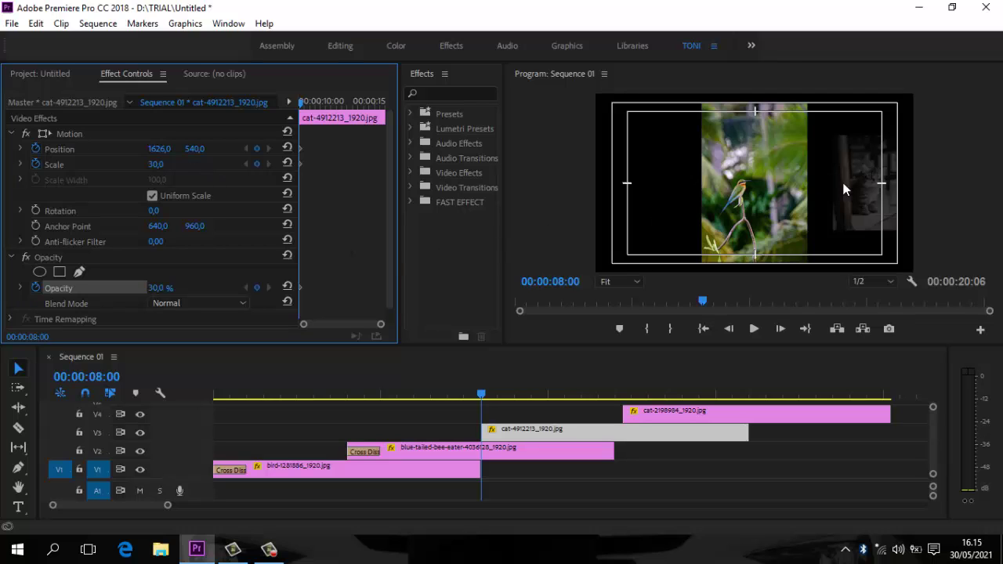
Add Position, Scale and Opacity keyframes to the cat-4912213_1920.jpg clip at 00:00:10:00.
left_click(561, 282)
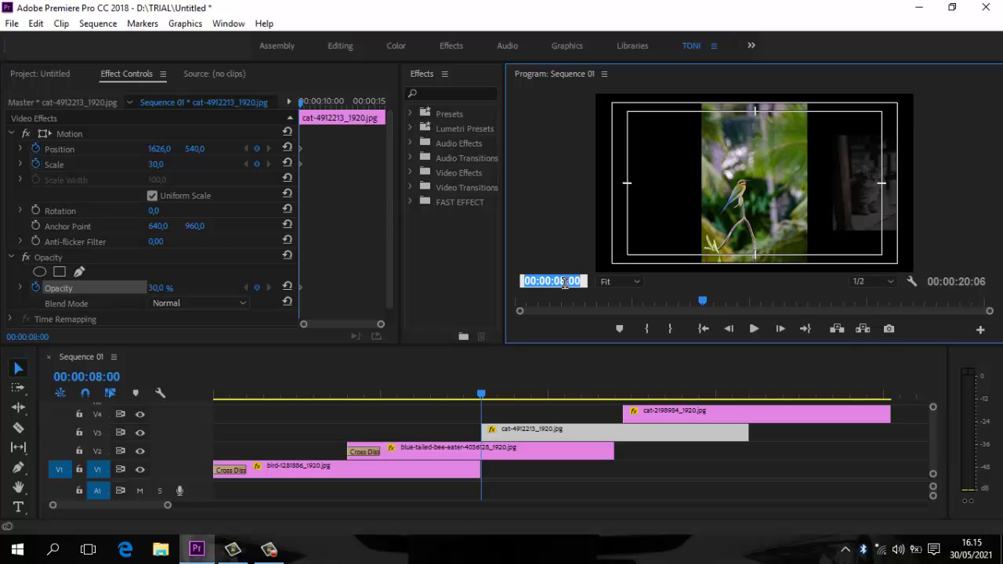
left_click(564, 282)
key("BackSpace")
key("BackSpace")
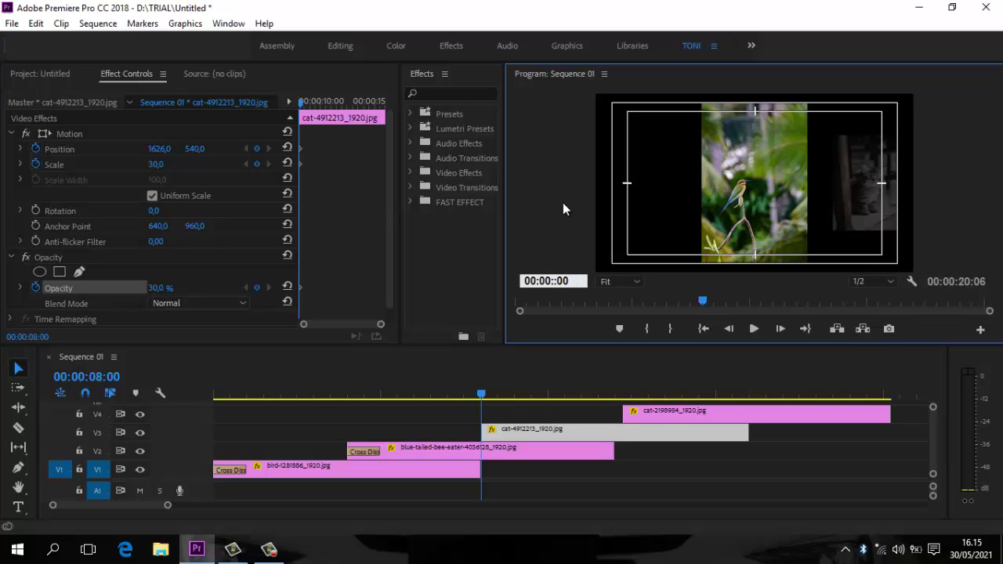
type("10")
key("Return")
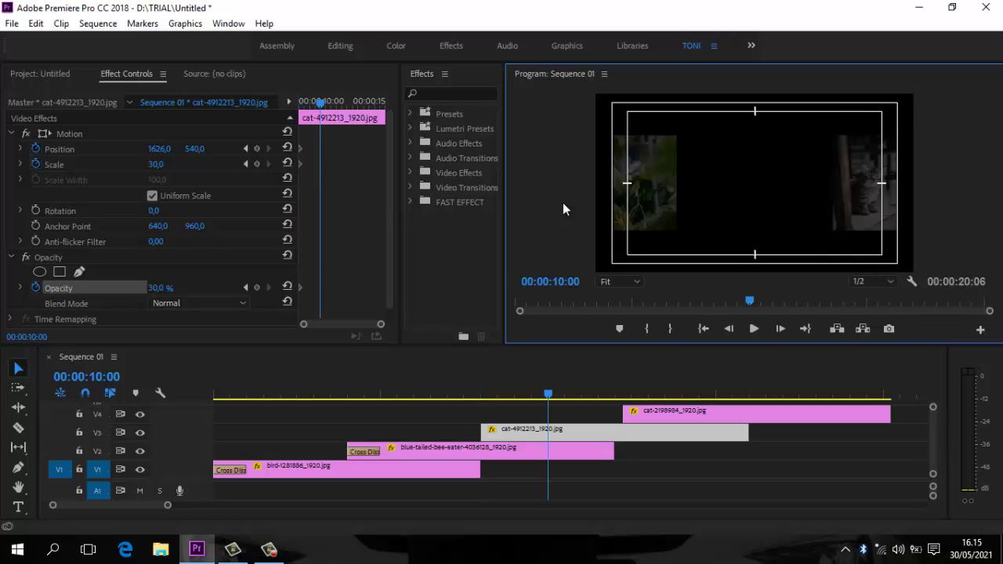
left_click(255, 150)
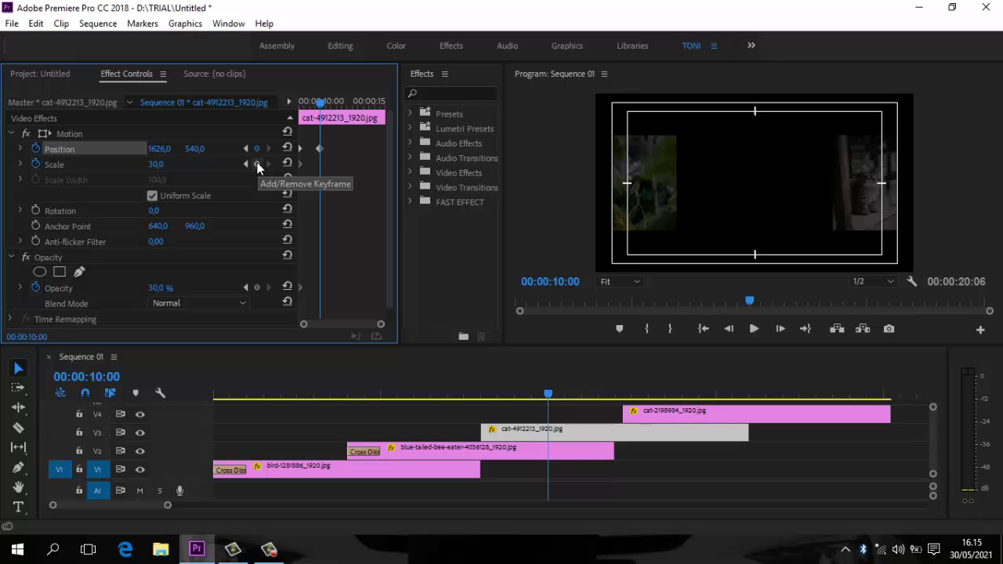
left_click(257, 164)
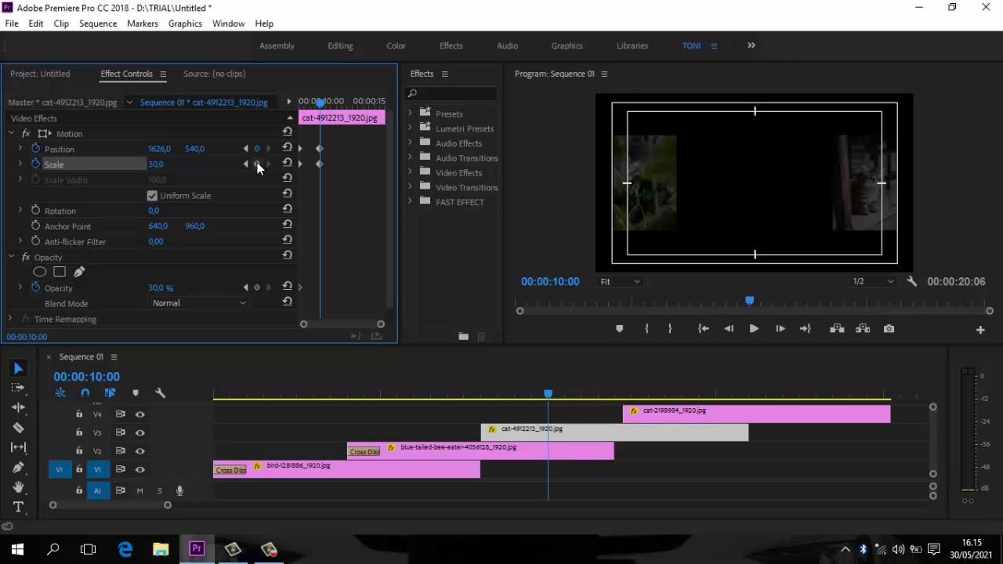
left_click(258, 287)
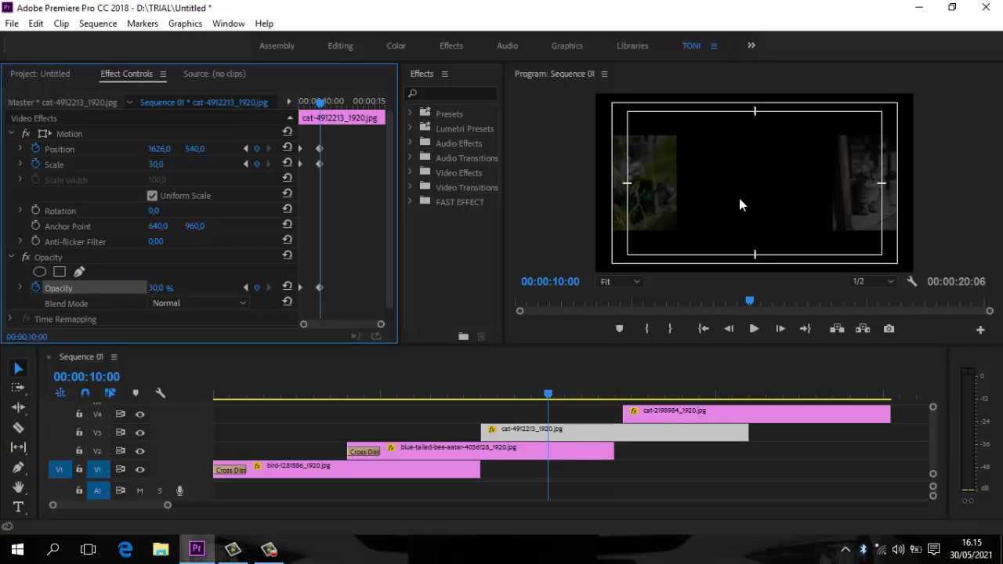
Set the cat-4912213_1920.jpg clip's Scale to 50, Opacity to 100% and Position X to 960 at 00:00:10:00.
left_click(156, 165)
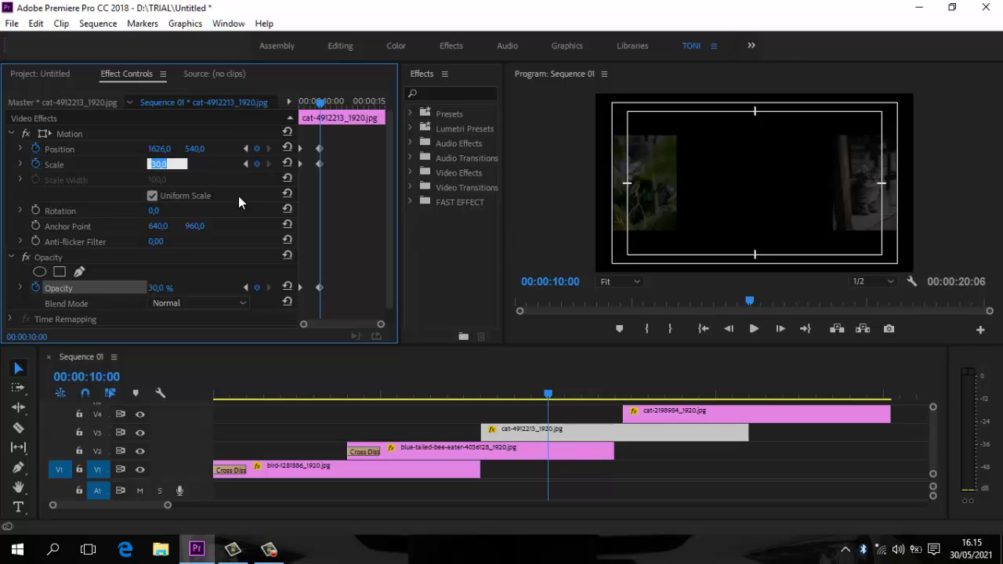
type("50")
key("Return")
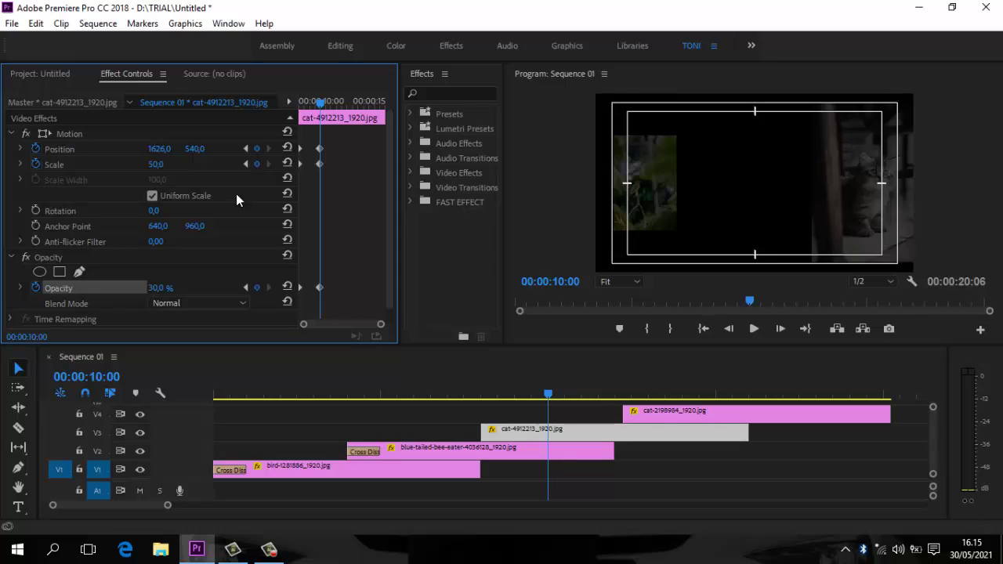
left_click(157, 289)
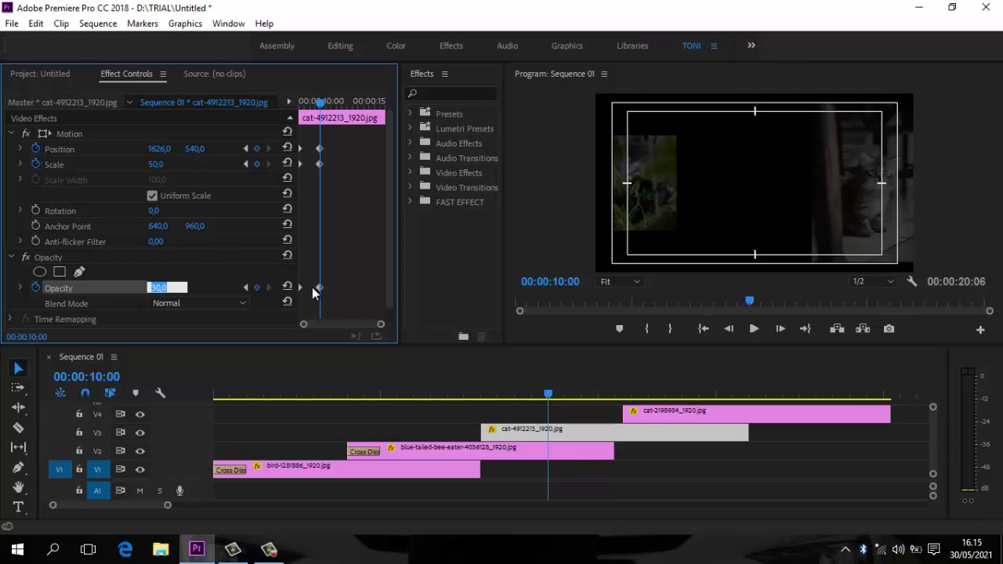
type("100")
key("Return")
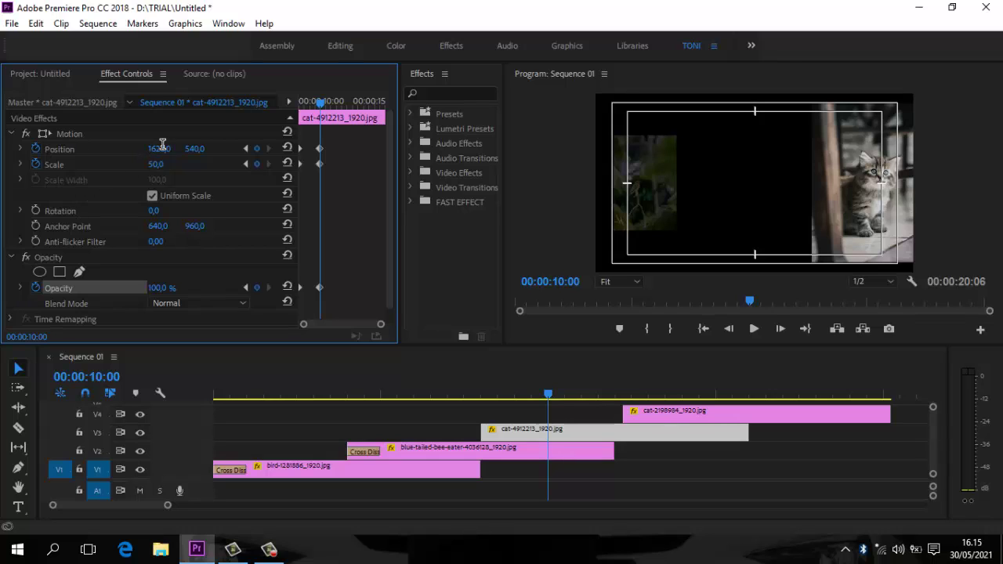
type("960")
key("Return")
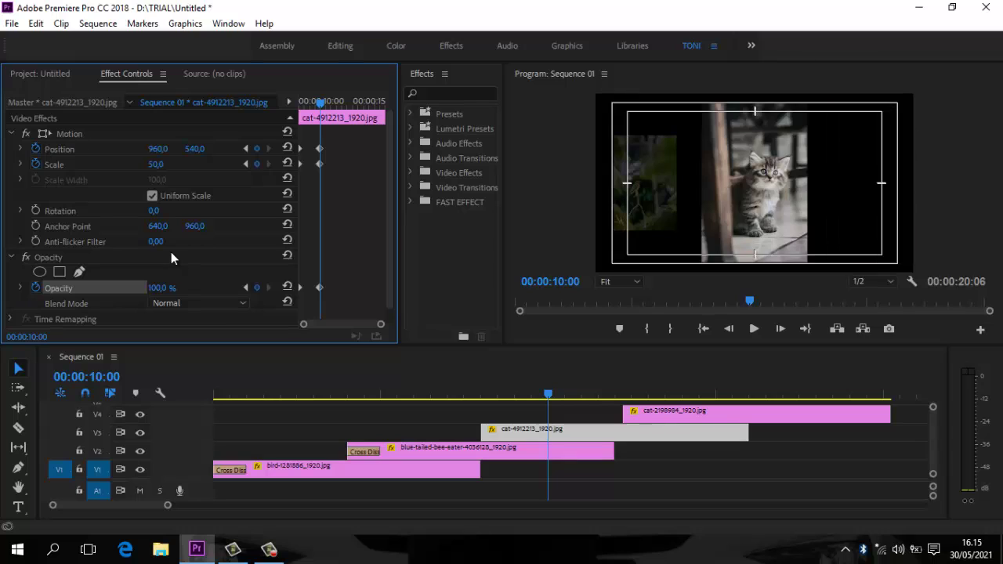
Add Position, Scale and Opacity keyframes holding the cat-4912213_1920.jpg clip's current values at 00:00:12:00.
left_click(569, 281)
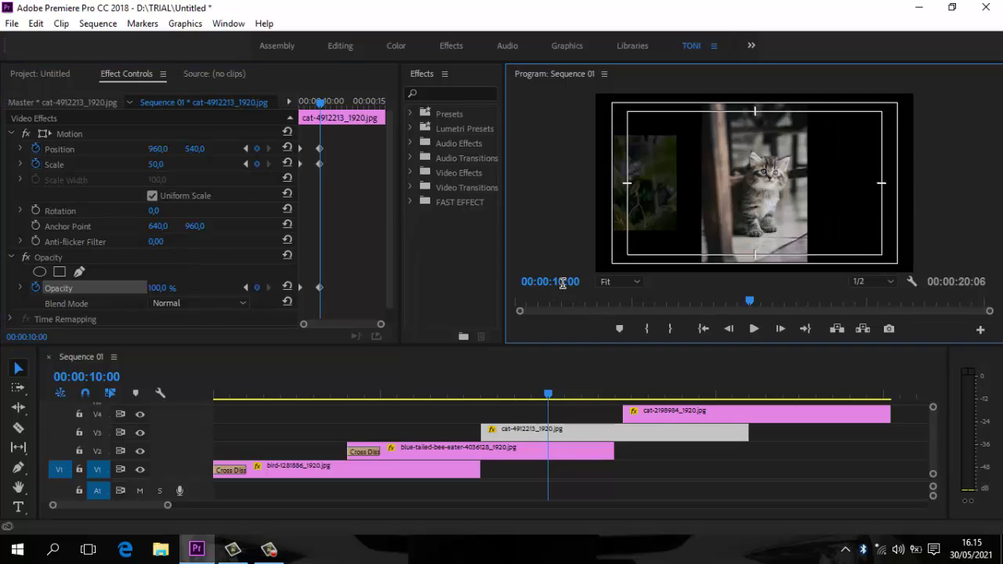
left_click(568, 282)
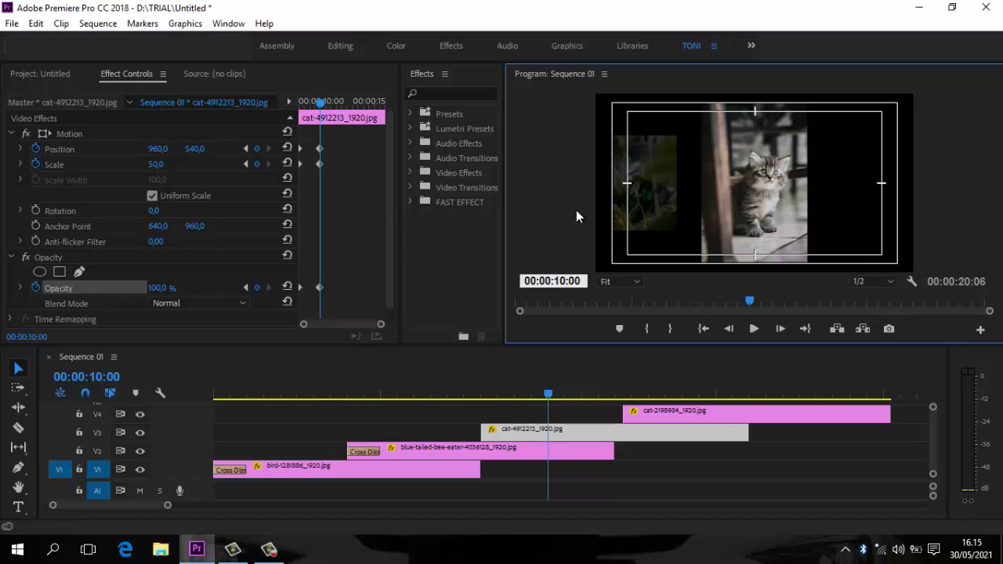
key("BackSpace")
key("BackSpace")
type("12")
key("Return")
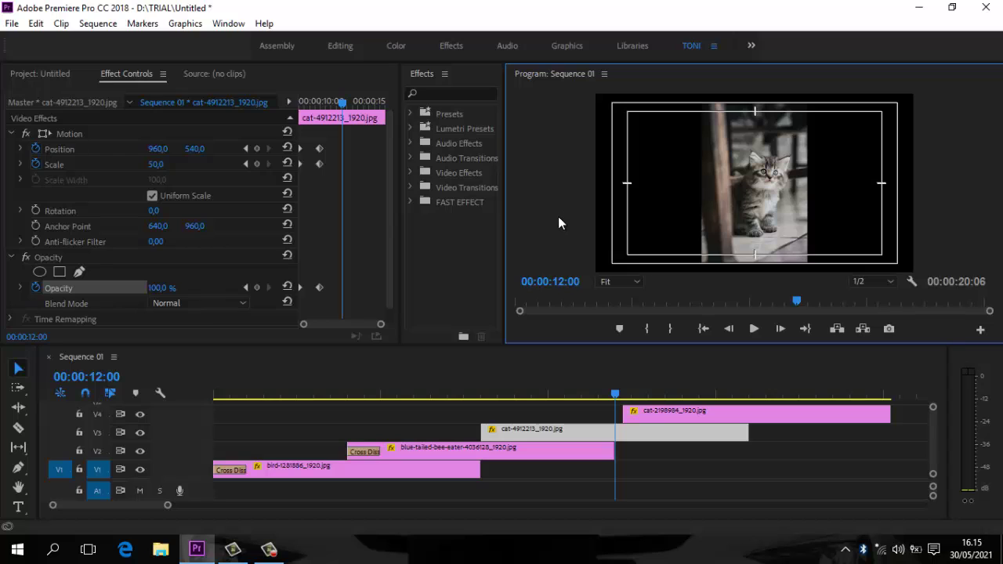
left_click(257, 148)
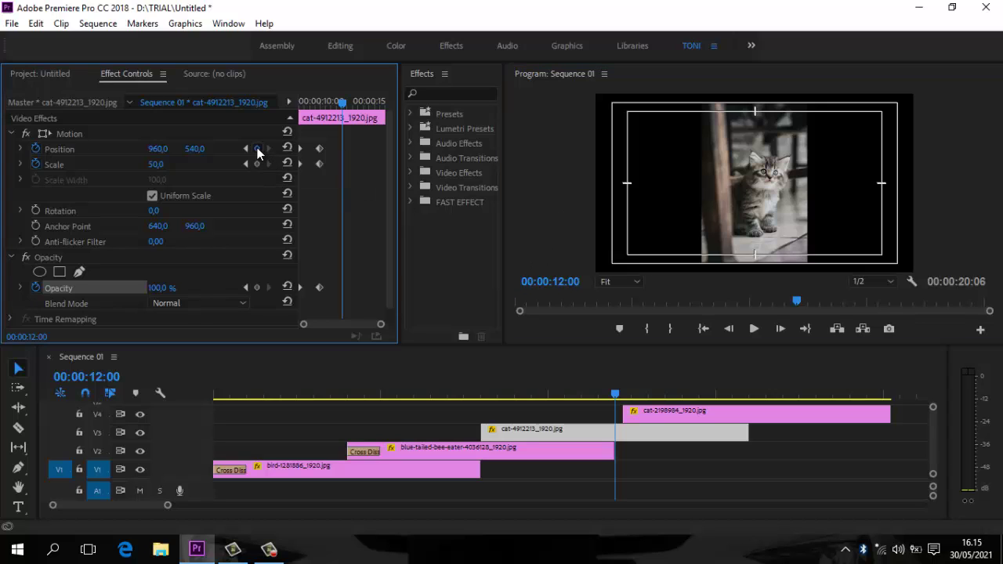
left_click(256, 164)
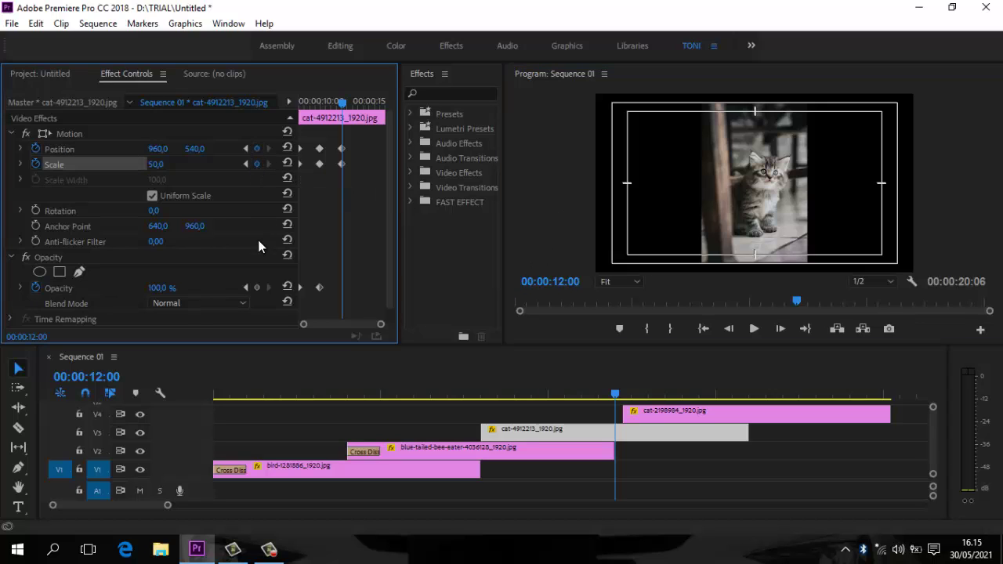
left_click(257, 287)
Add Position, Scale and Opacity keyframes to the cat-4912213_1920.jpg clip at 00:00:14:00.
left_click(563, 286)
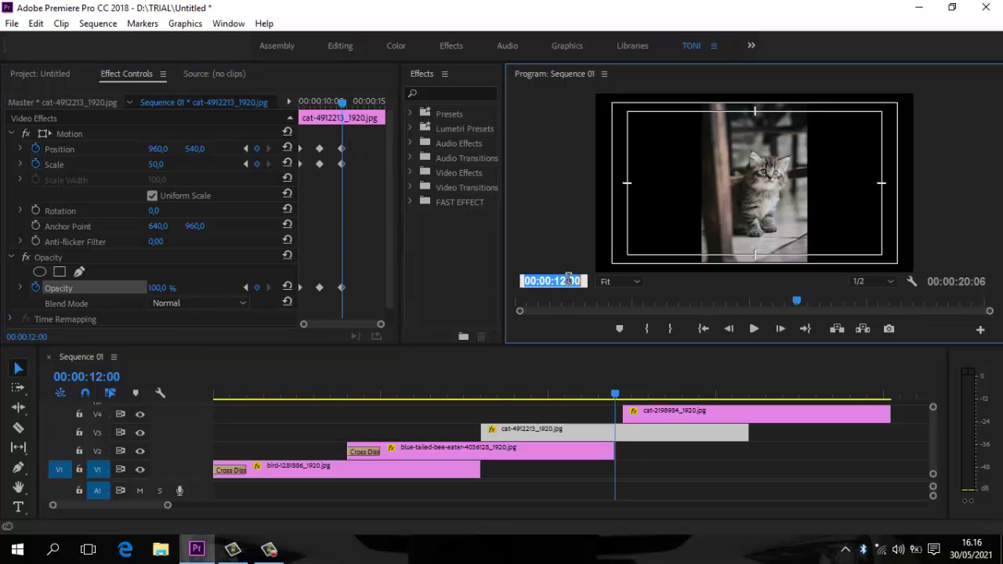
left_click(568, 280)
key("BackSpace")
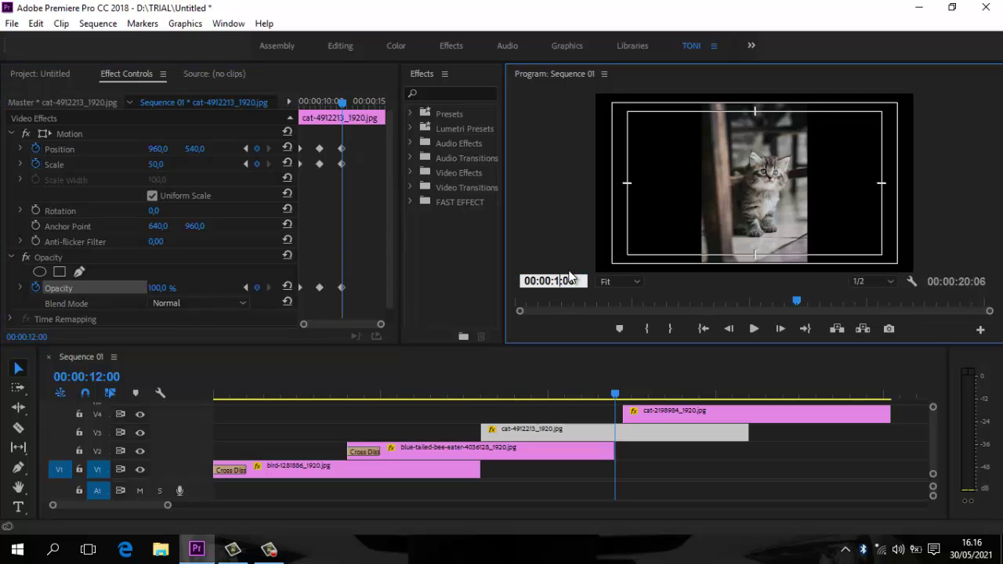
type("4")
key("Return")
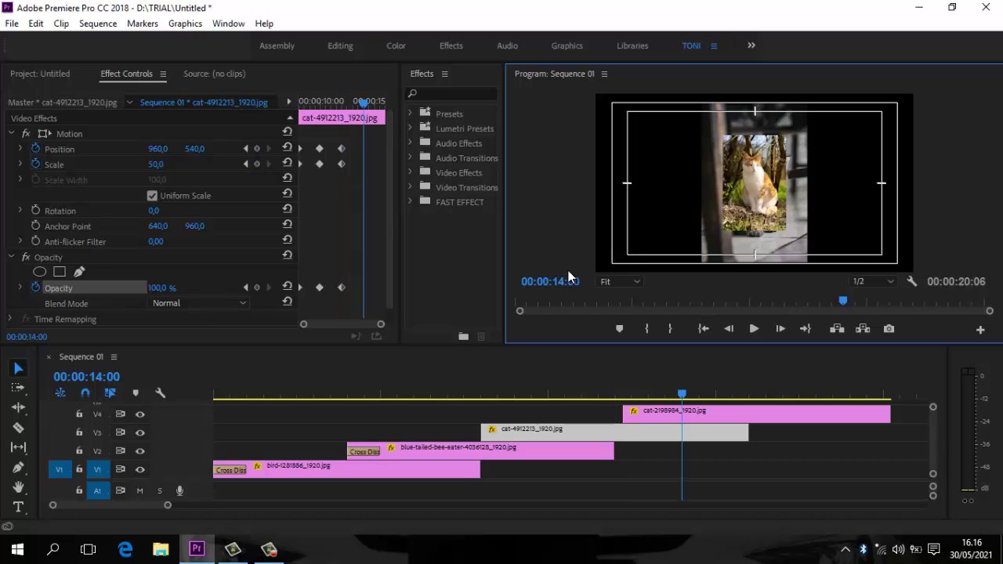
left_click(257, 148)
left_click(257, 164)
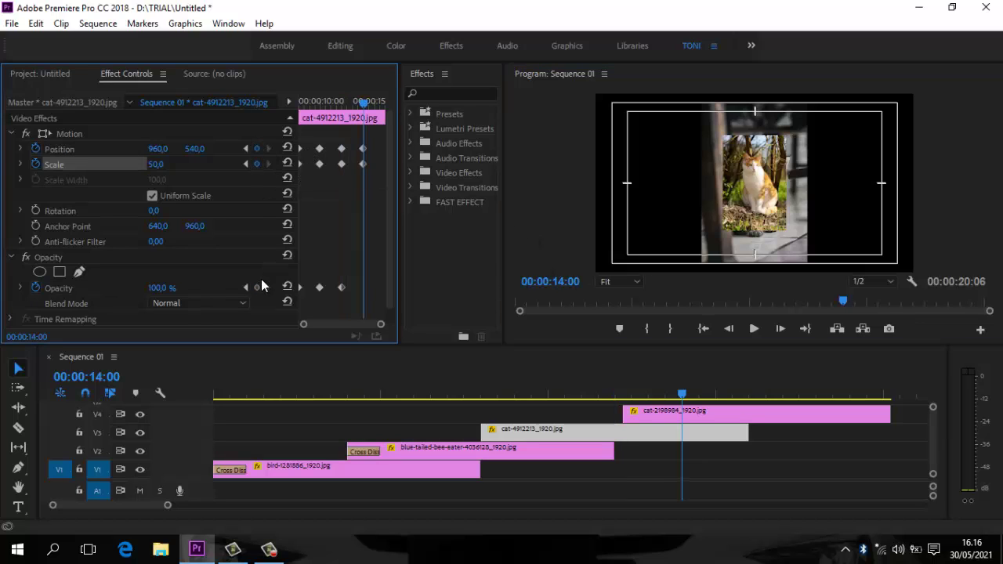
left_click(256, 287)
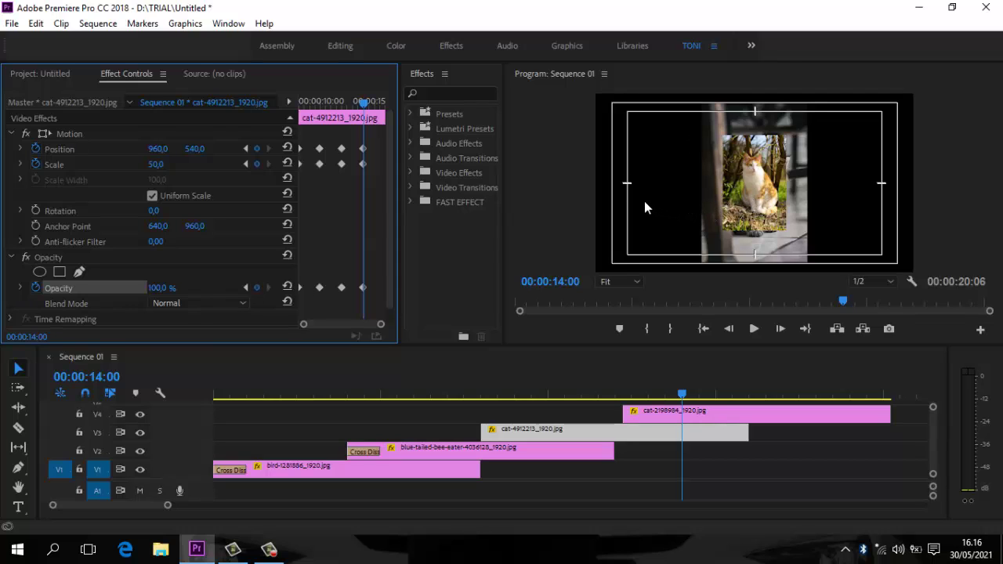
Set the cat-4912213_1920.jpg clip's Opacity to 30%, Scale to 30 and Position X to 301 at 00:00:14:00.
left_click(162, 289)
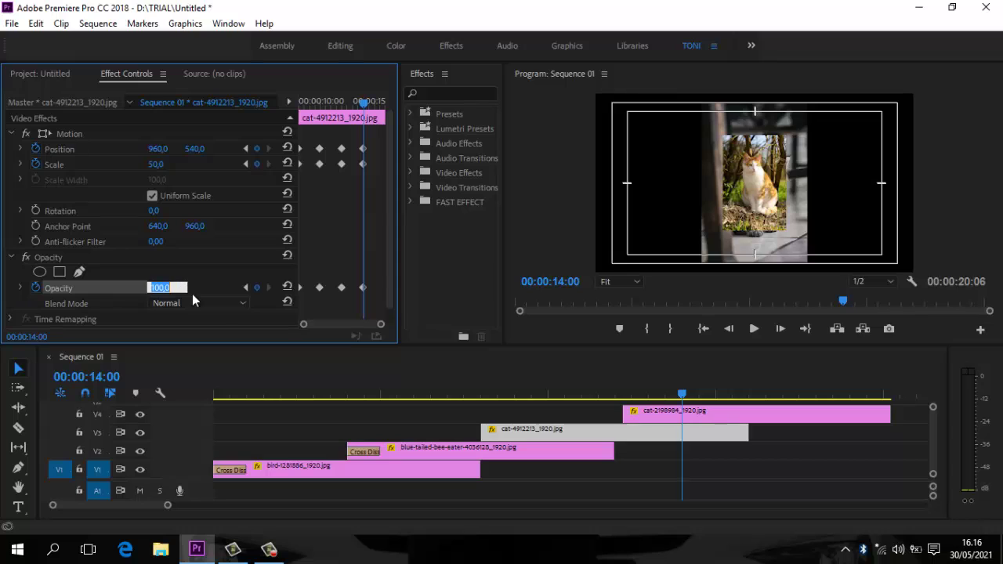
type("30")
key("Return")
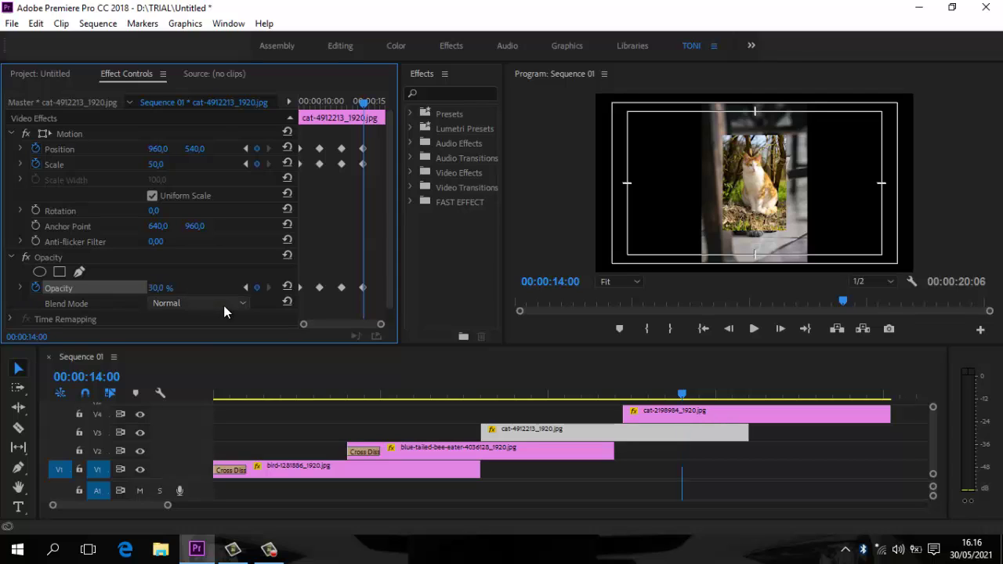
left_click(159, 164)
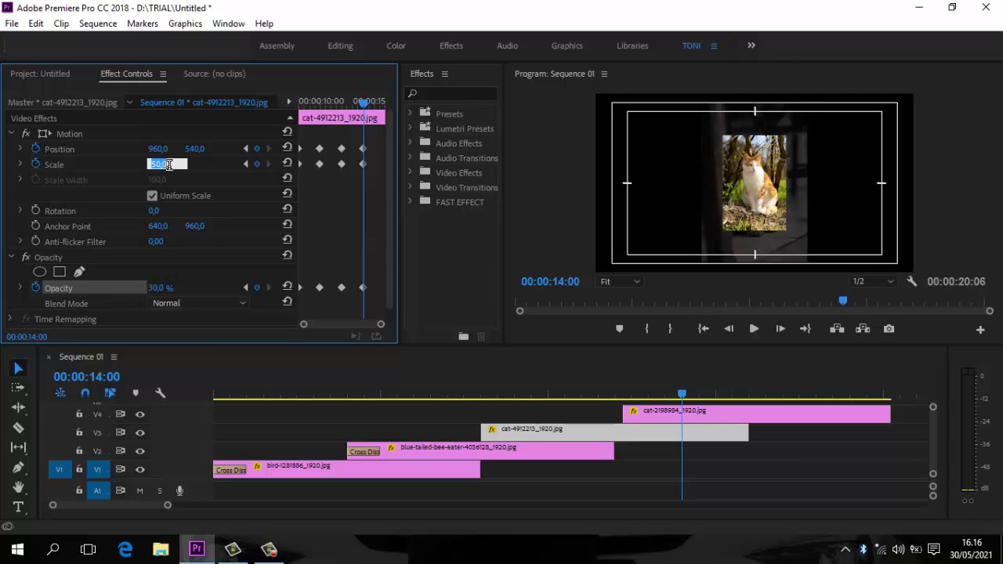
type("30")
key("Return")
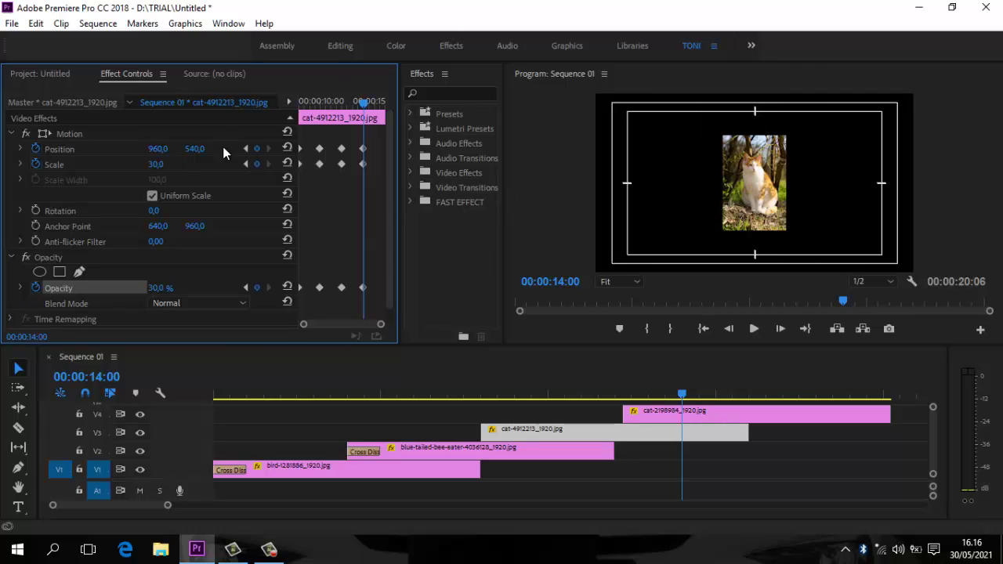
mouse_move(160, 149)
left_mouse_down()
mouse_move(19, 144)
mouse_move(162, 153)
left_mouse_up()
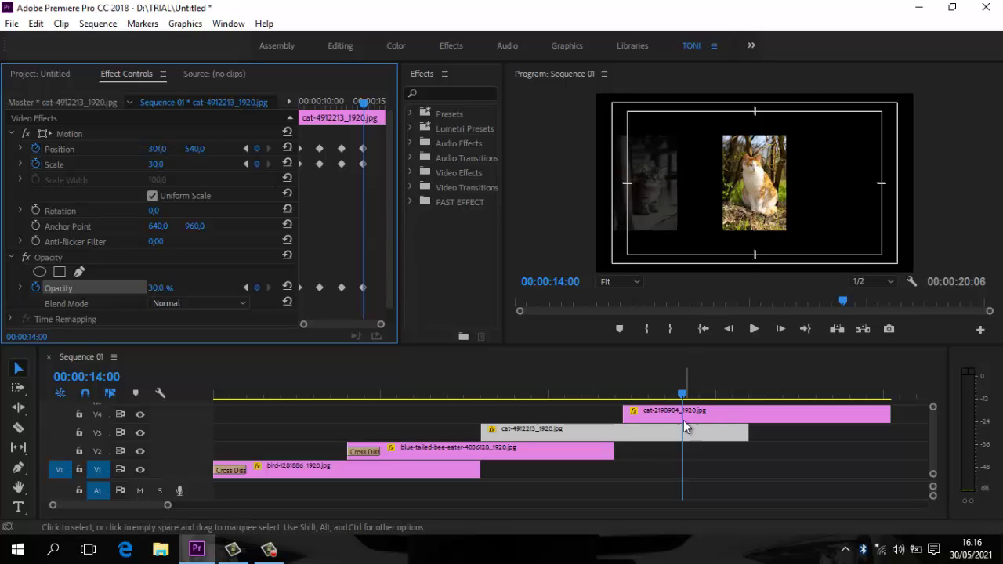
Move the cat-2198984_1920.jpg clip on V4 past the end of the V3 clip and apply the default transition to the start of cat-4912213_1920.jpg.
left_click_drag(667, 414, 835, 413)
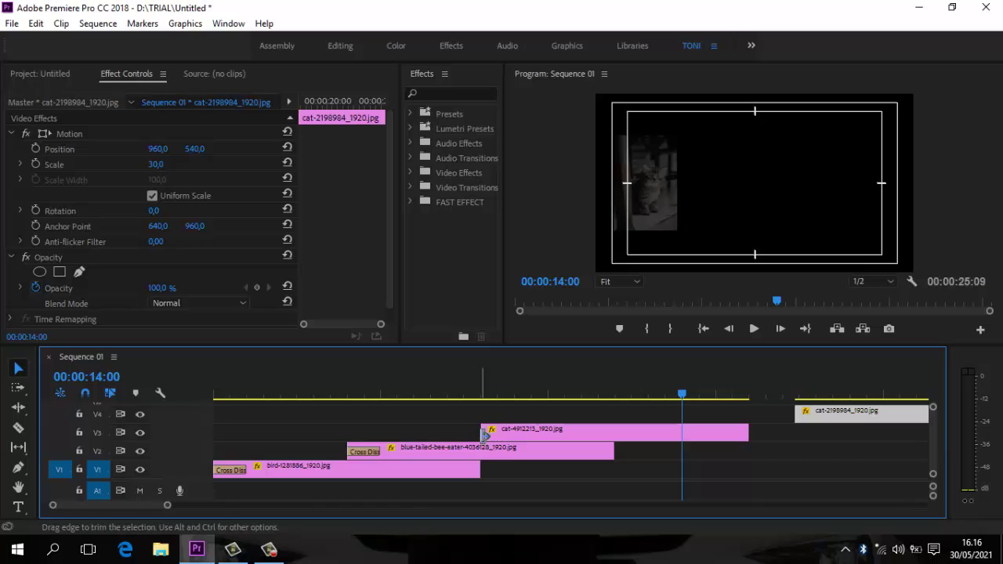
right_click(485, 433)
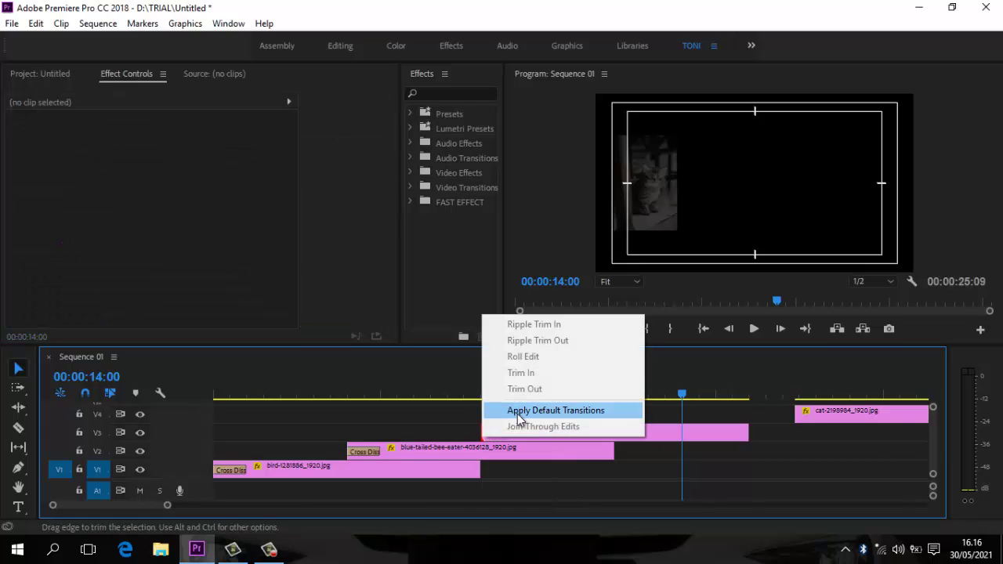
left_click(518, 411)
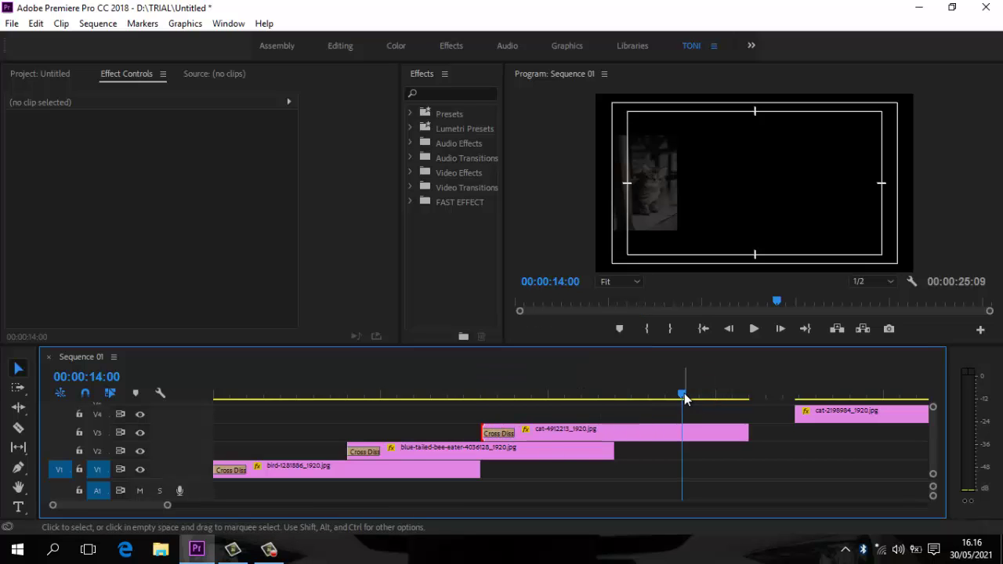
Move the cat-2198984_1920.jpg clip on V4 so that it starts at 00:00:12:00.
left_click_drag(685, 394, 482, 400)
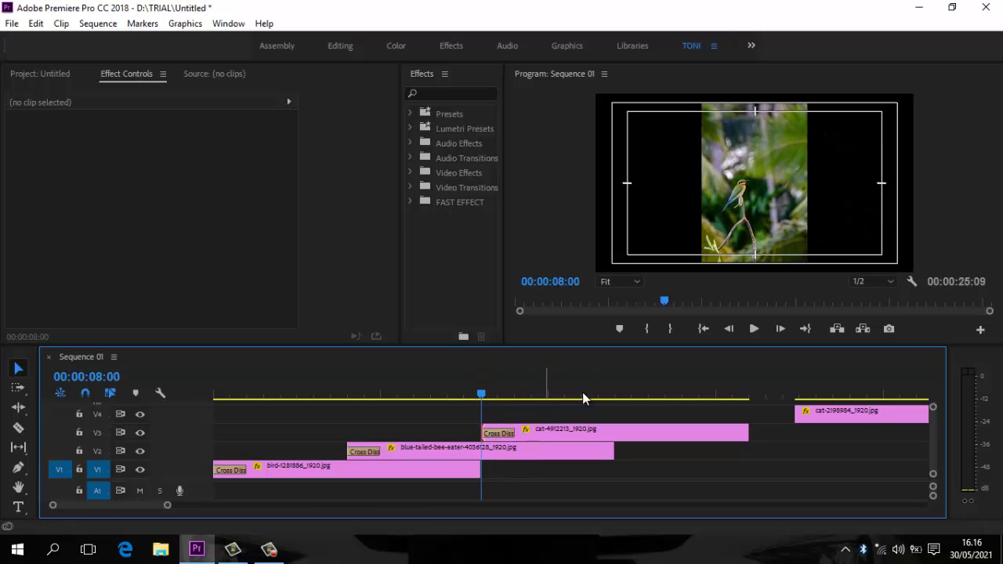
left_click(559, 283)
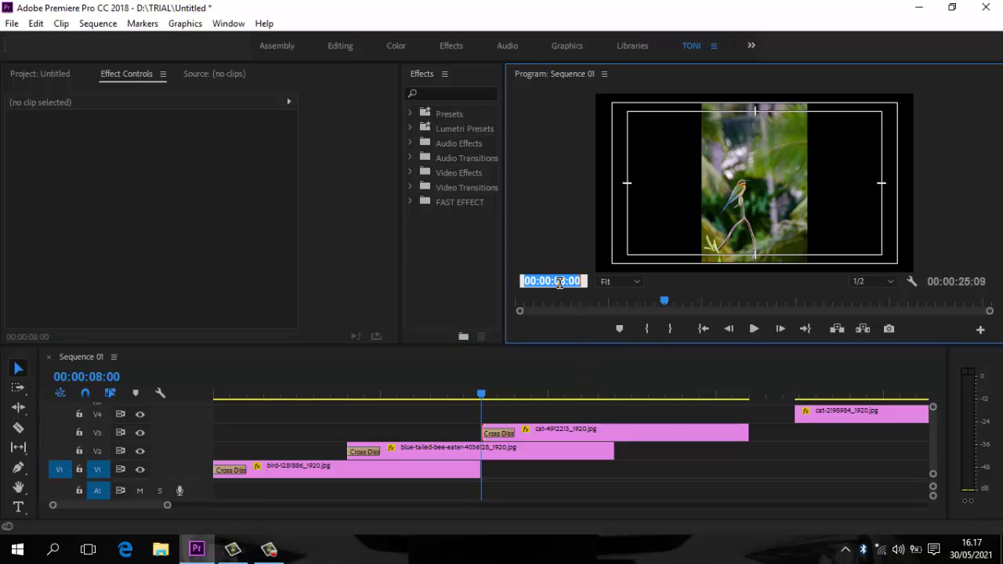
left_click(560, 283)
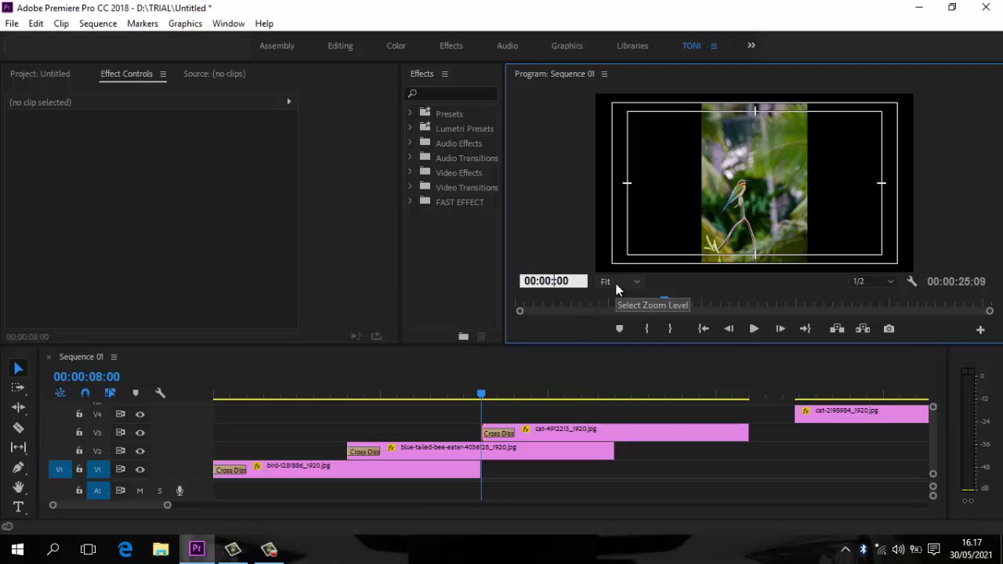
type("12:")
key("Return")
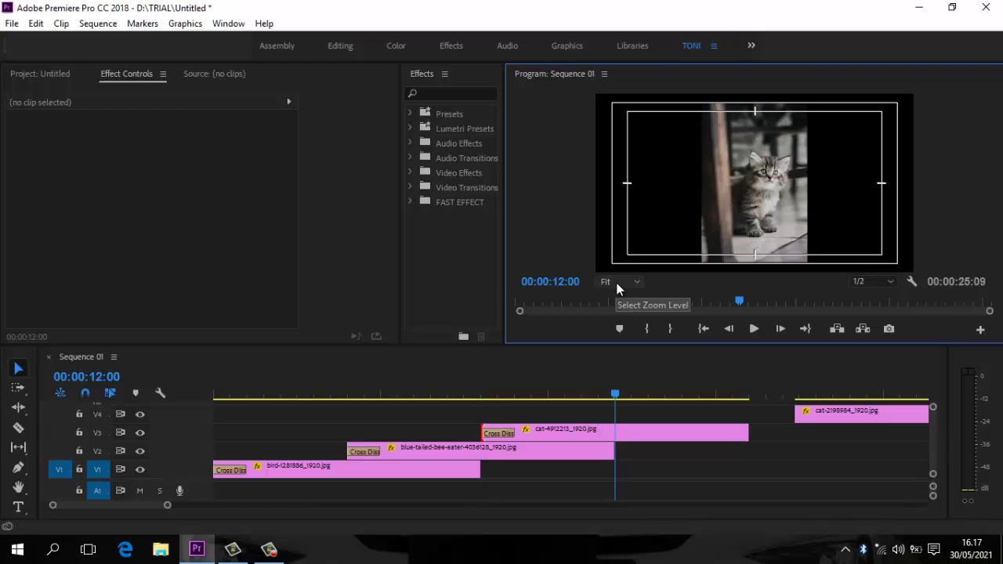
left_click_drag(818, 410, 638, 411)
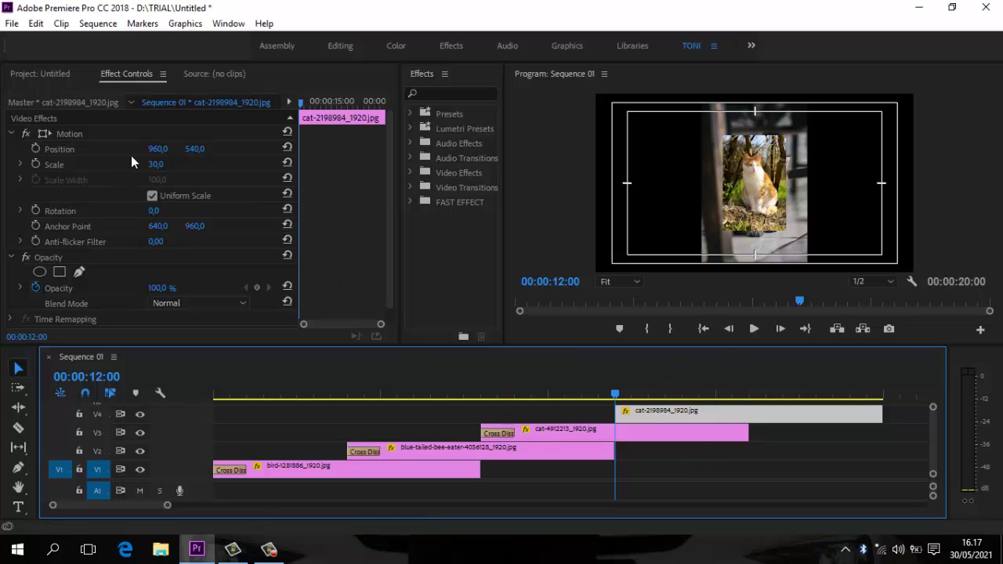
Keyframe the cat-2198984_1920.jpg clip's Position, Scale and Opacity at 00:00:12:00, with Position X at 1532 and Opacity at 30%.
left_click(36, 148)
left_click(35, 164)
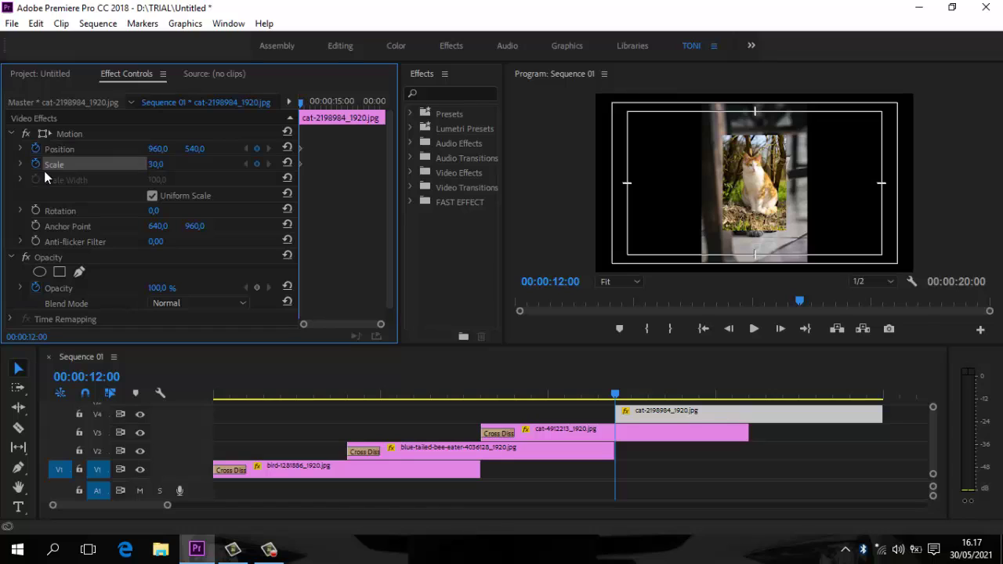
left_click(257, 288)
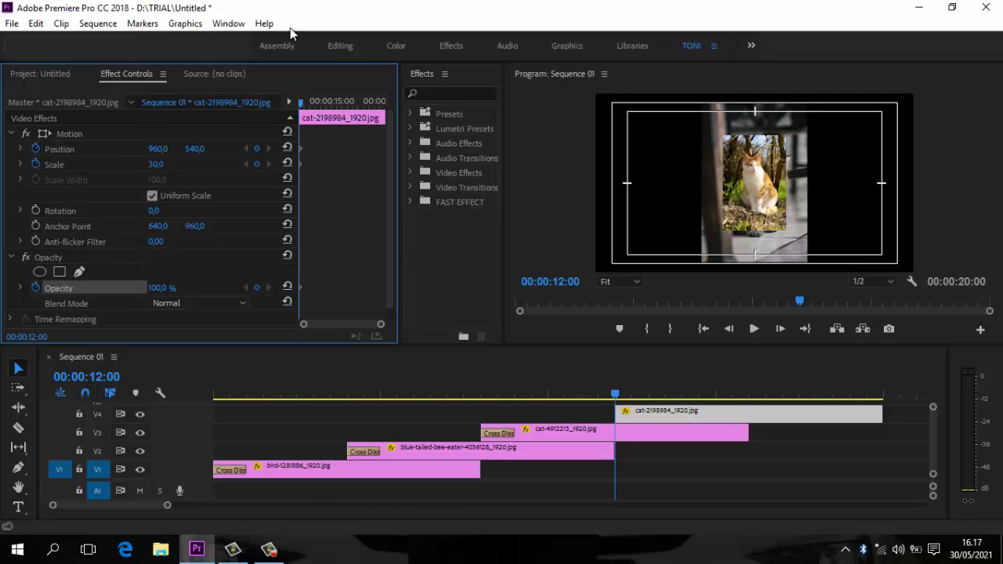
left_click_drag(157, 148, 580, 190)
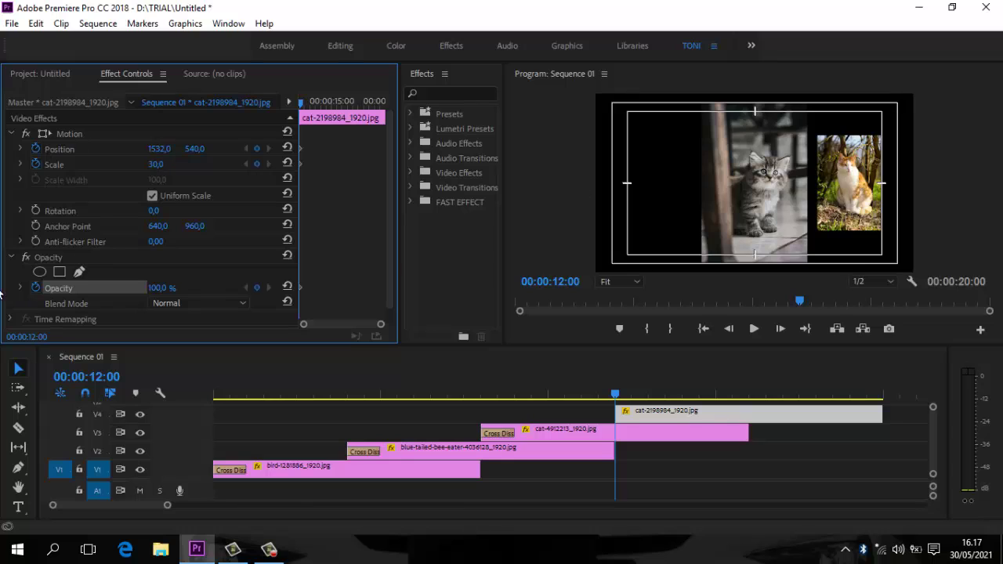
left_click(160, 287)
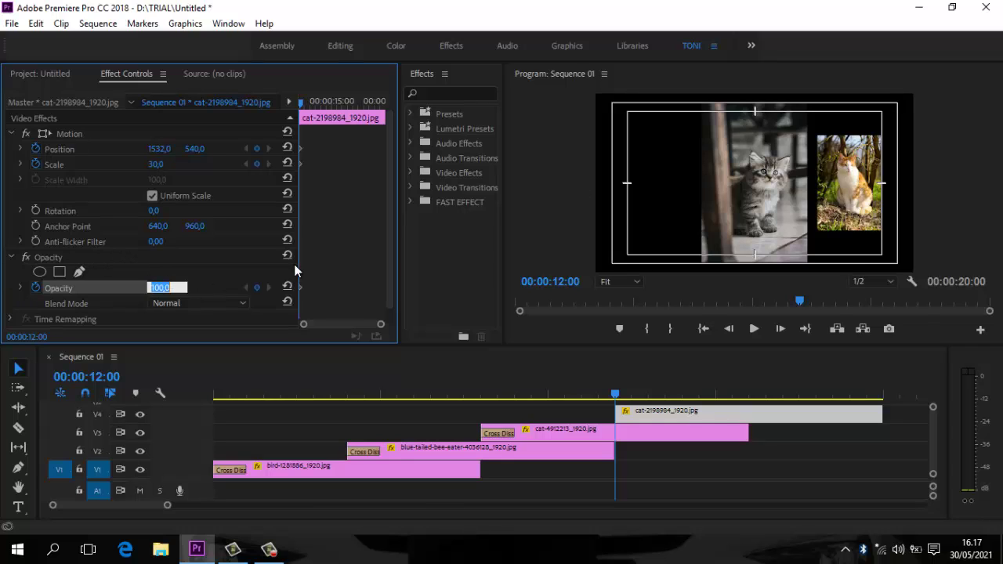
type("30")
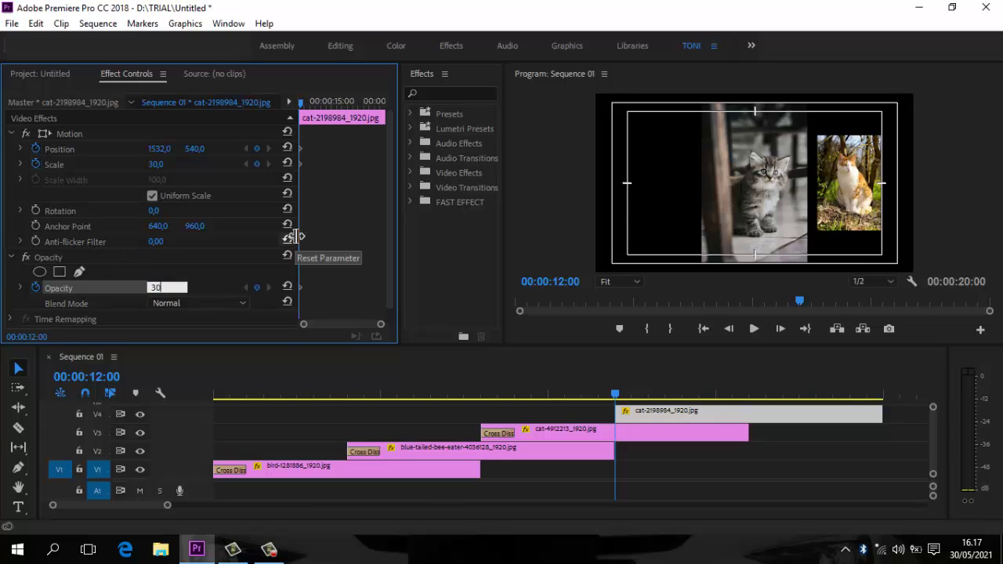
key("Return")
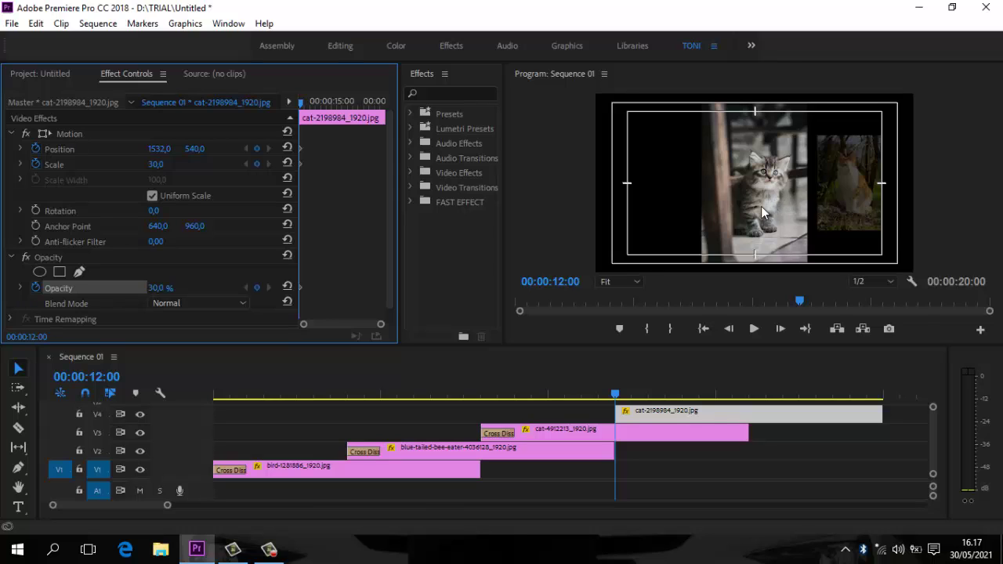
Add Position, Scale and Opacity keyframes to the cat-2198984_1920.jpg clip at 00:00:14:00.
left_click(561, 282)
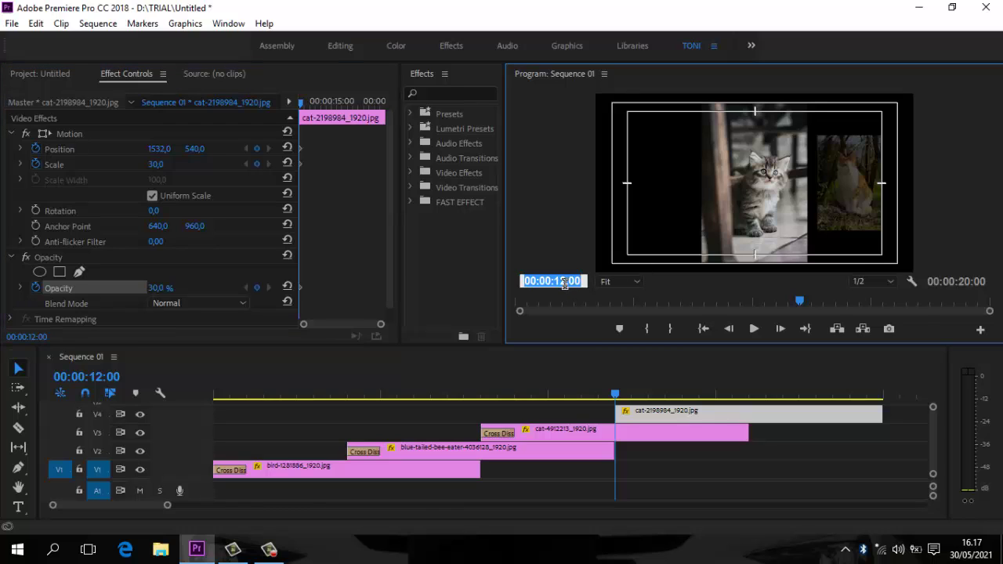
left_click(565, 282)
key("BackSpace")
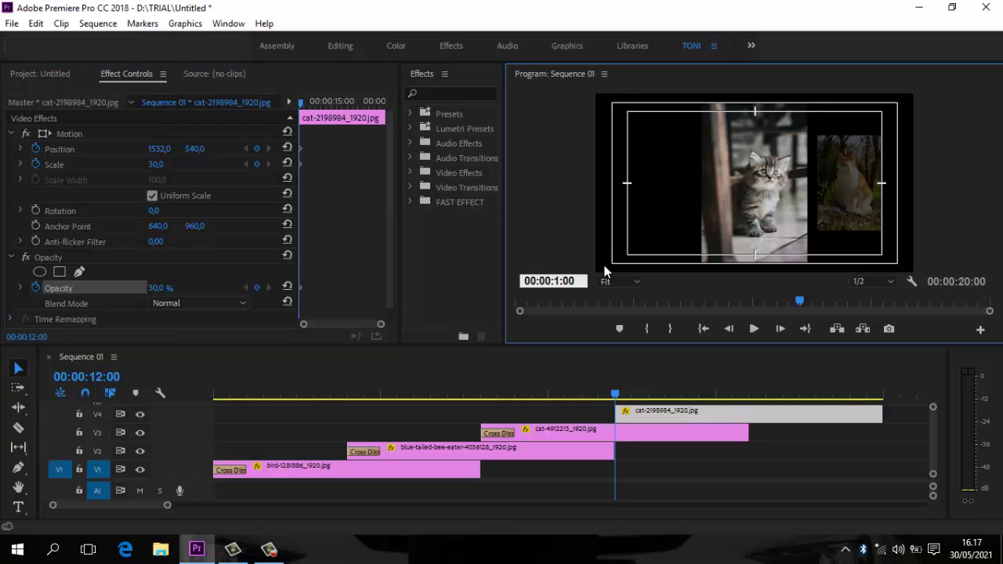
type("4")
key("Return")
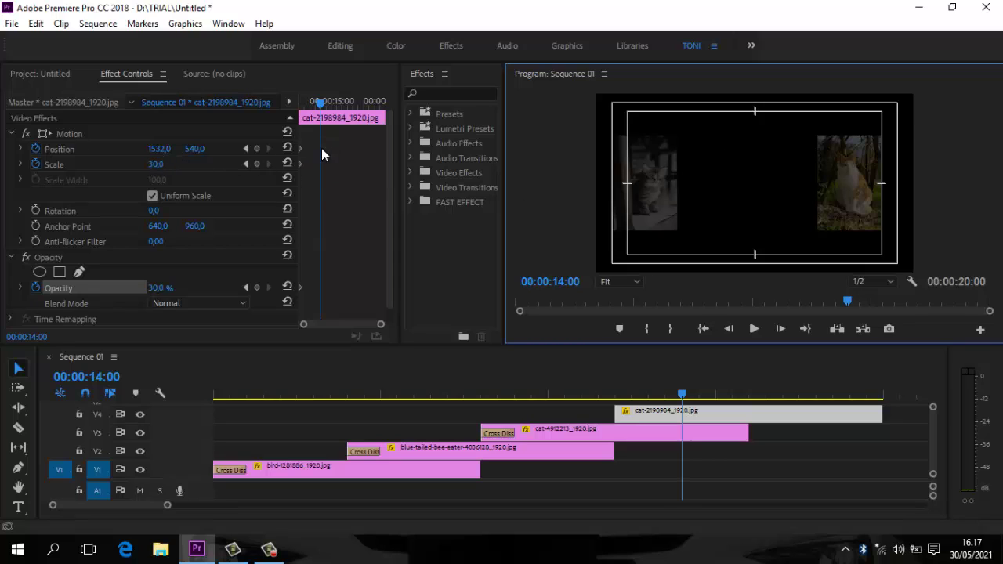
left_click(256, 148)
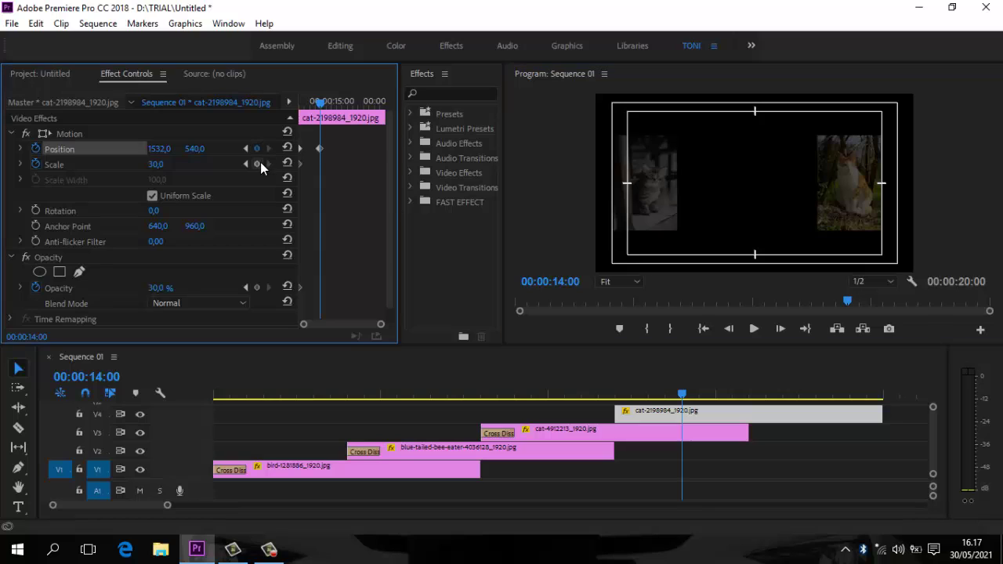
left_click(256, 163)
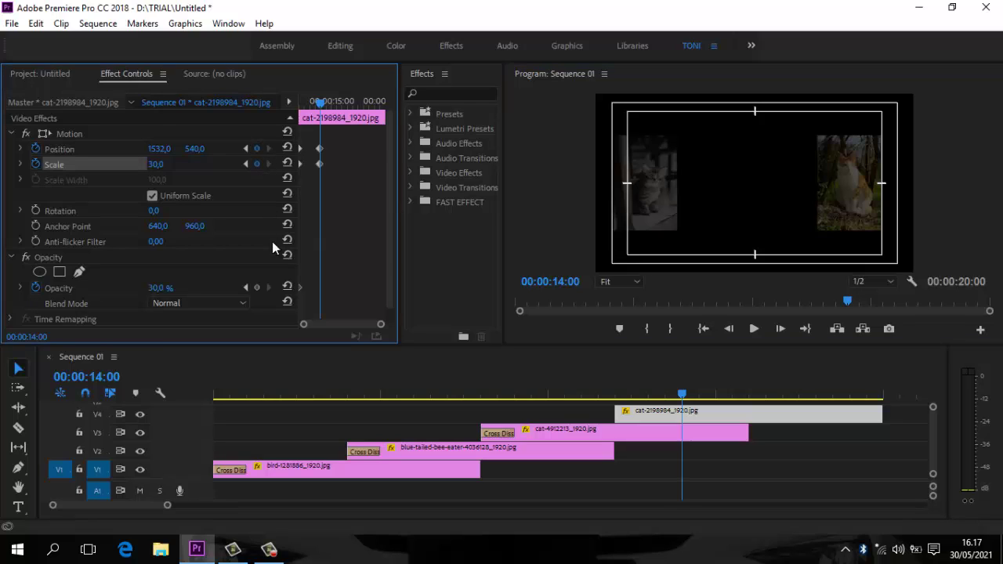
left_click(256, 287)
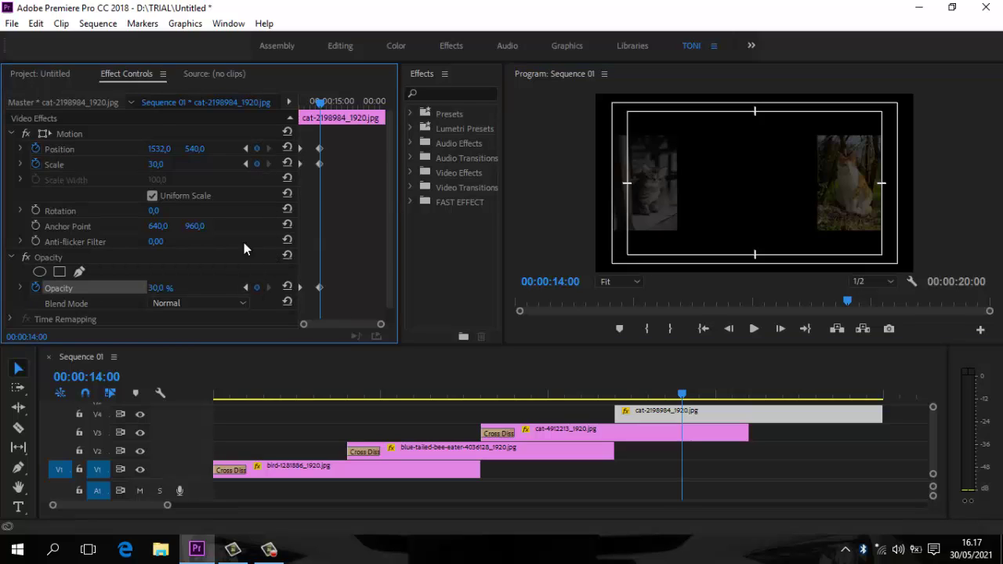
Set the cat-2198984_1920.jpg clip's Scale to 50, Opacity to 100% and Position X to 960 at 00:00:14:00.
left_click(154, 164)
type("50")
key("Return")
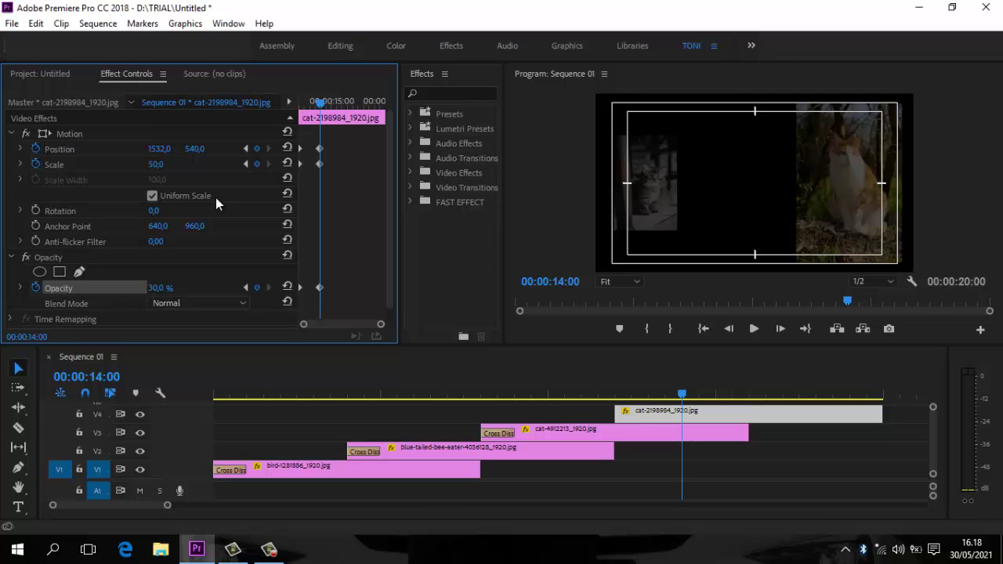
left_click(162, 288)
type("100")
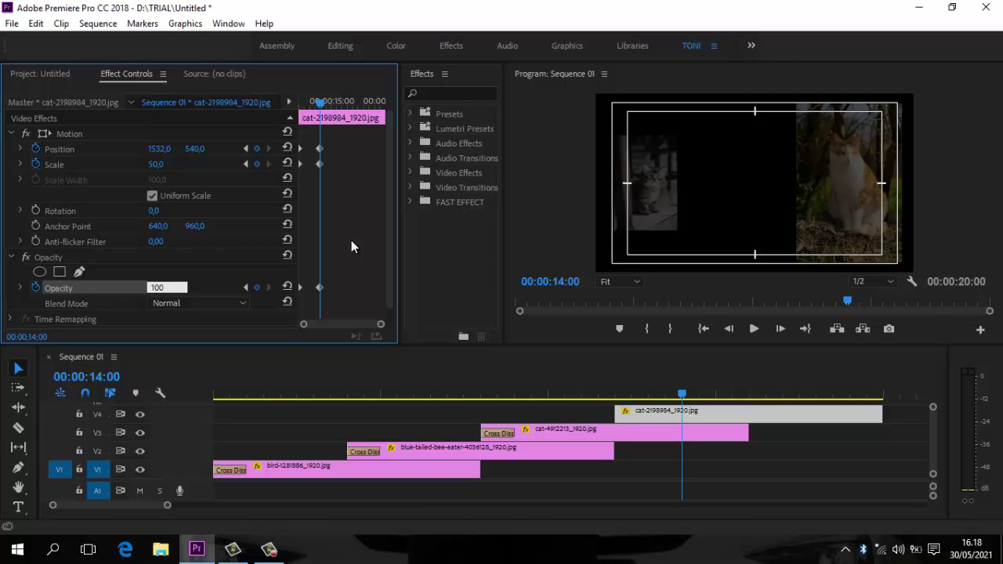
key("Return")
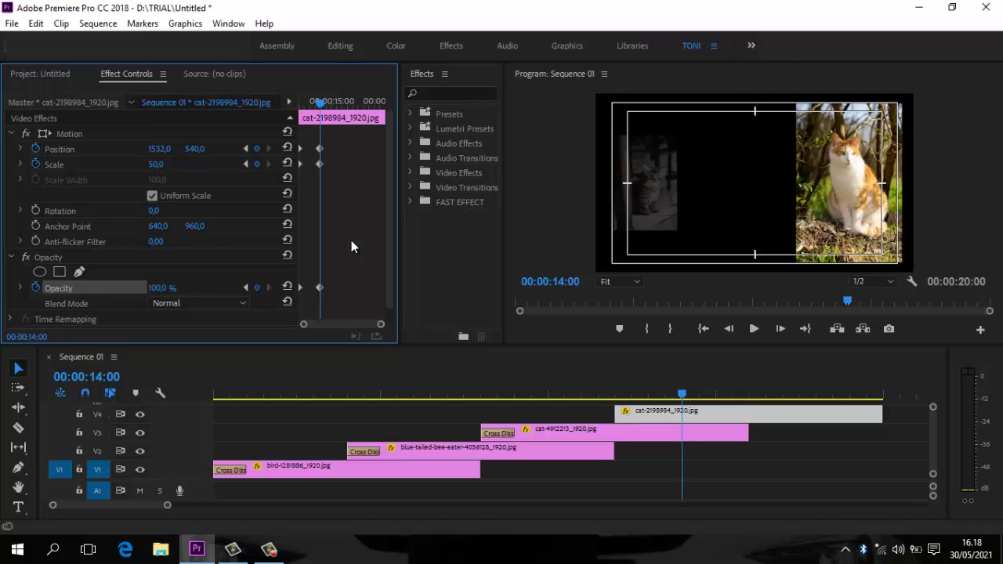
left_click(161, 148)
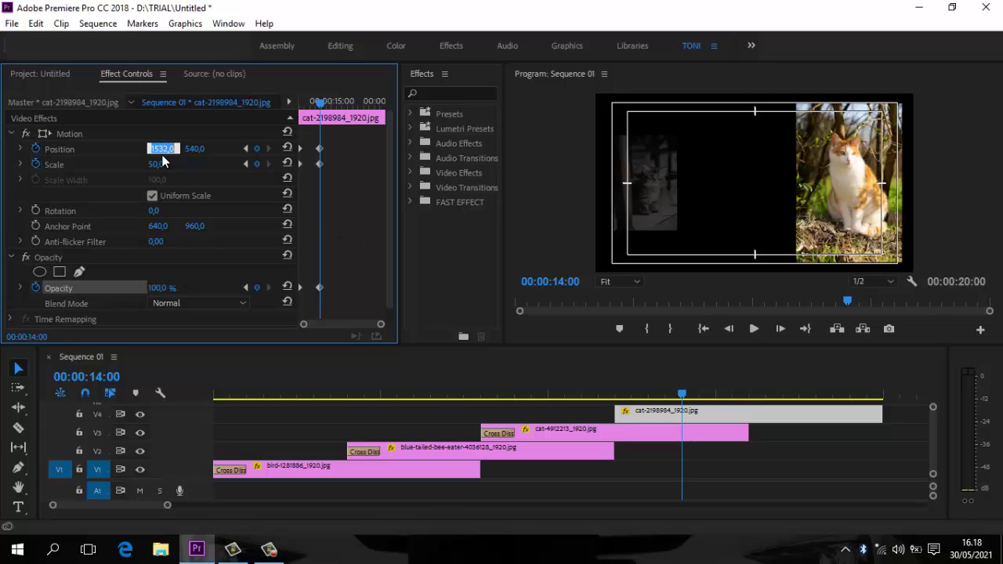
type("960")
key("Return")
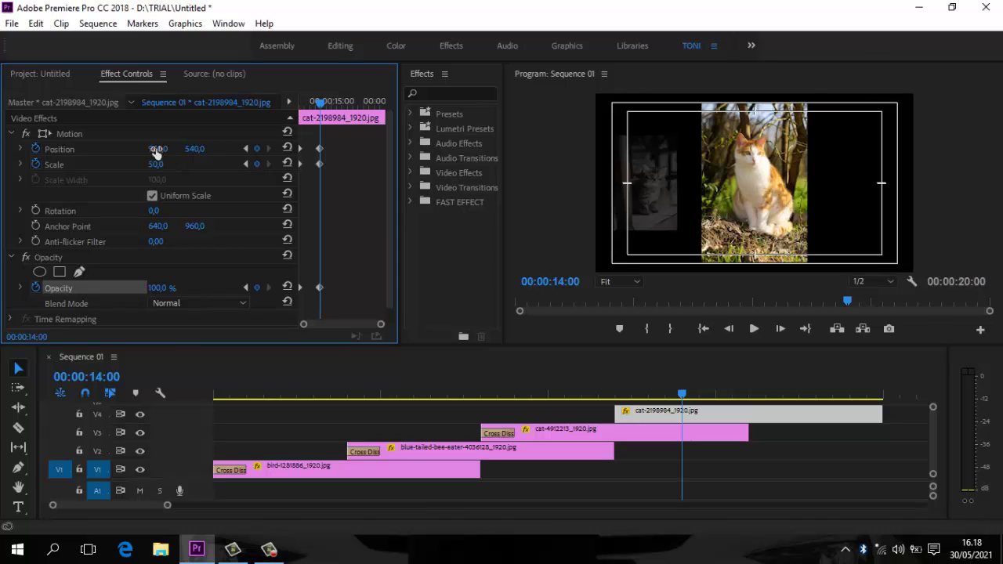
Add Position, Scale and Opacity keyframes holding the cat-2198984_1920.jpg clip's current values at 00:00:16:00.
left_click(568, 281)
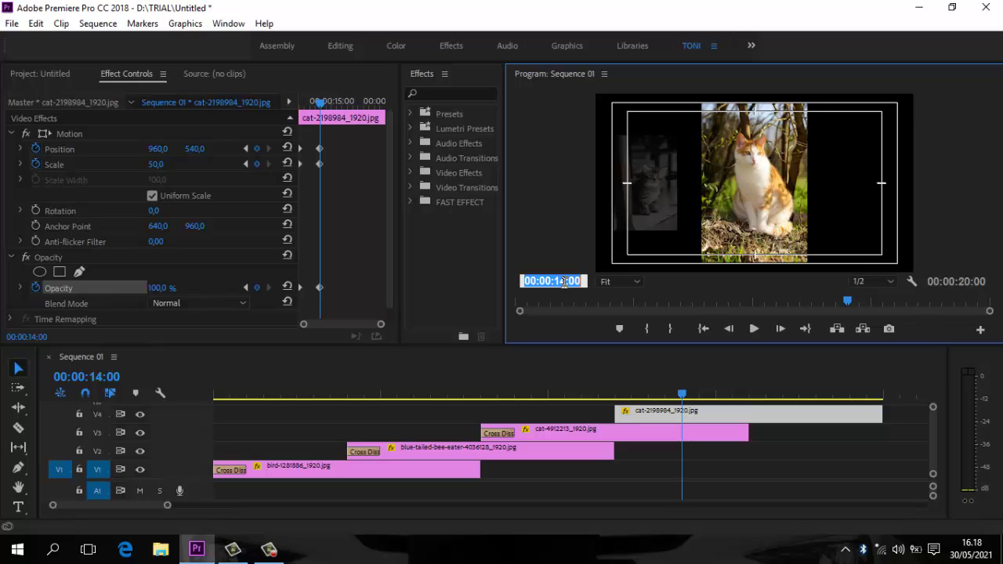
left_click(564, 284)
key("Delete")
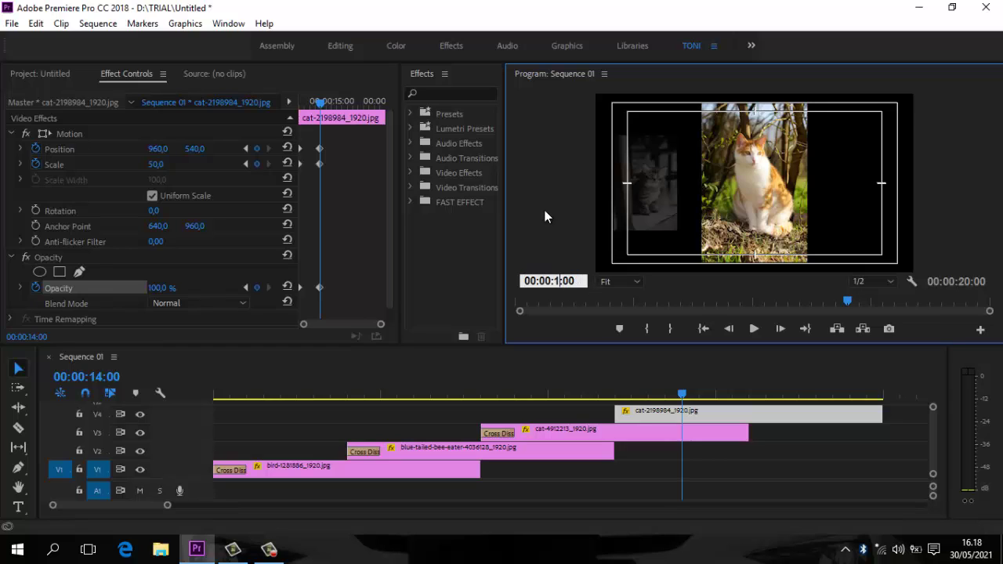
type("6")
key("Return")
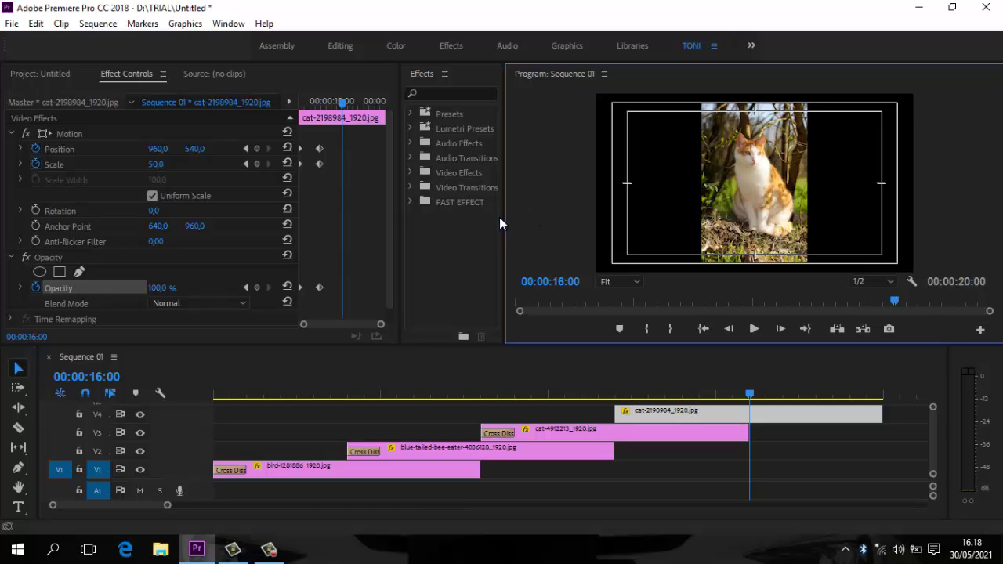
left_click(258, 148)
left_click(256, 164)
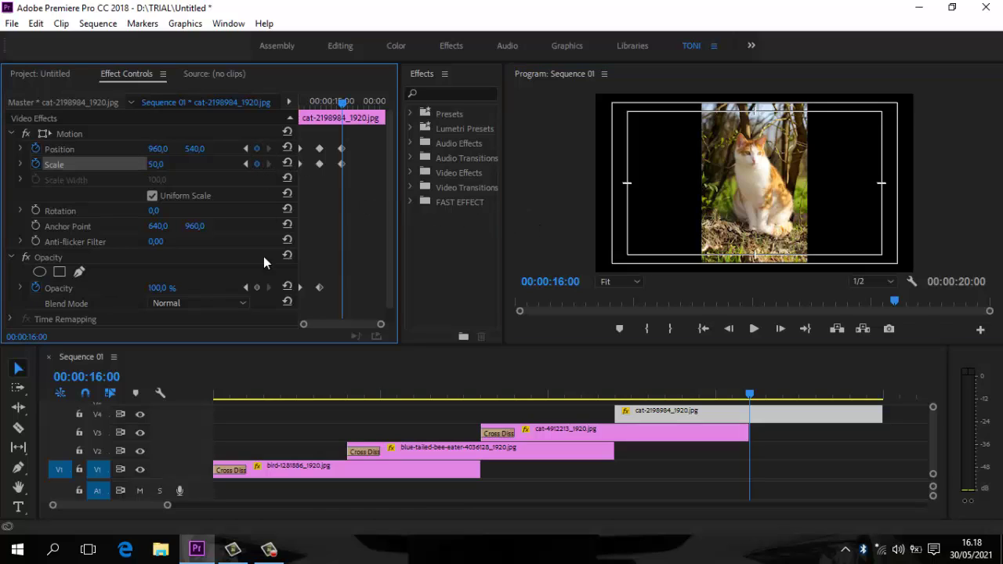
left_click(257, 288)
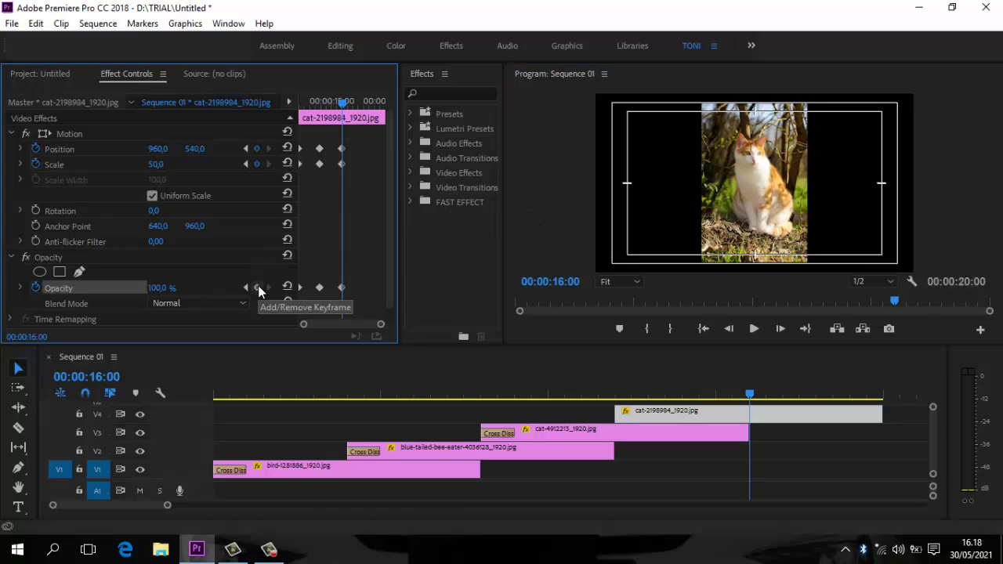
Add Position, Scale and Opacity keyframes to the cat-2198984_1920.jpg clip at 00:00:18:00.
left_click(563, 284)
left_click(575, 282)
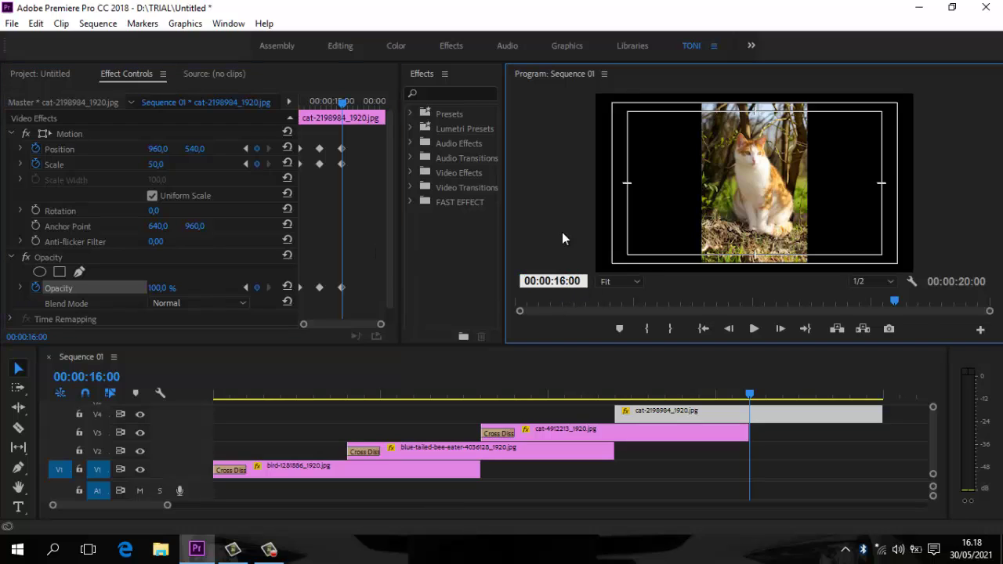
key("BackSpace")
type("8")
key("Return")
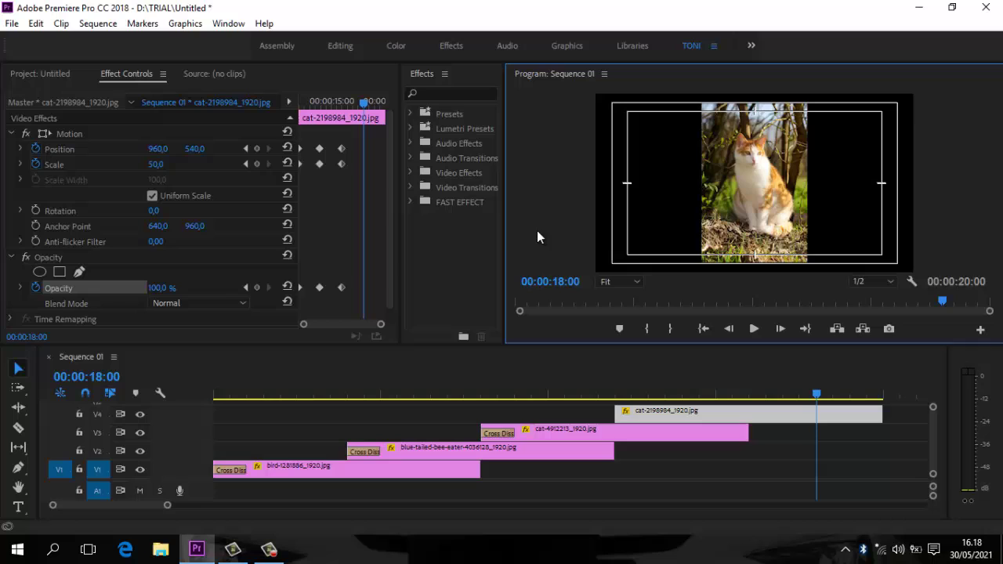
left_click(256, 148)
left_click(257, 163)
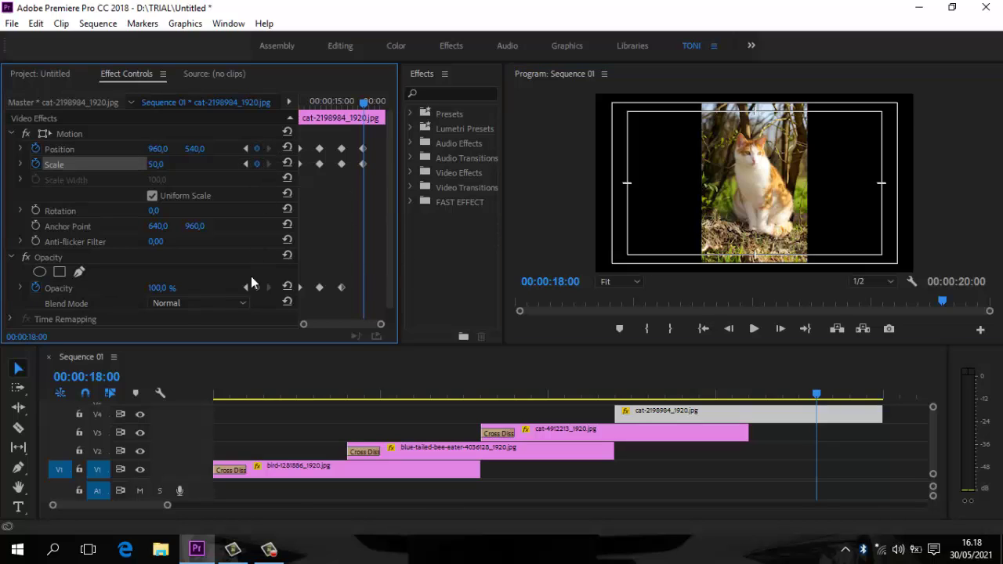
left_click(257, 287)
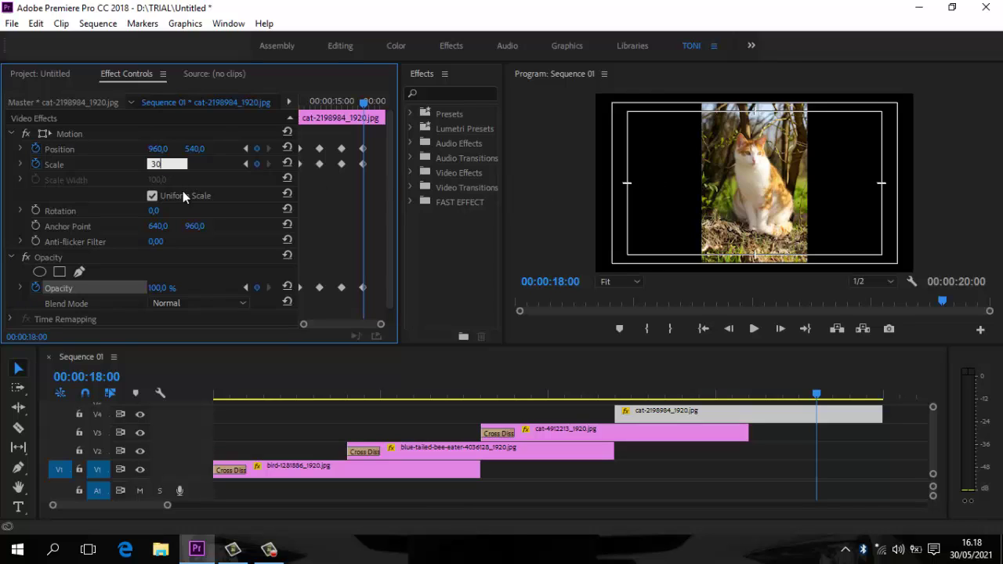
Set the cat-2198984_1920.jpg clip's Scale to 30, Opacity to 30% and Position X to 304 at 00:00:18:00.
key("Return")
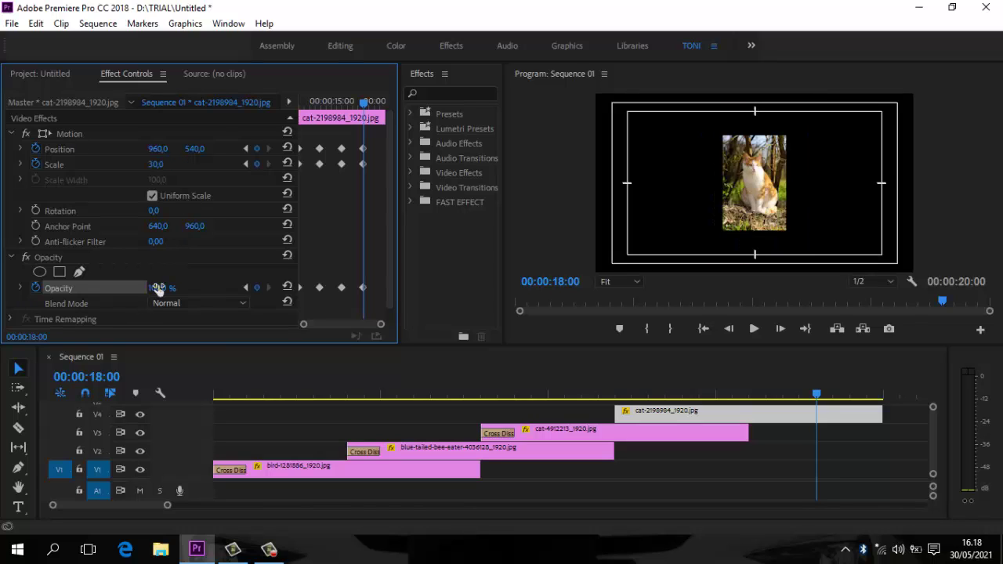
left_click(161, 288)
type("30")
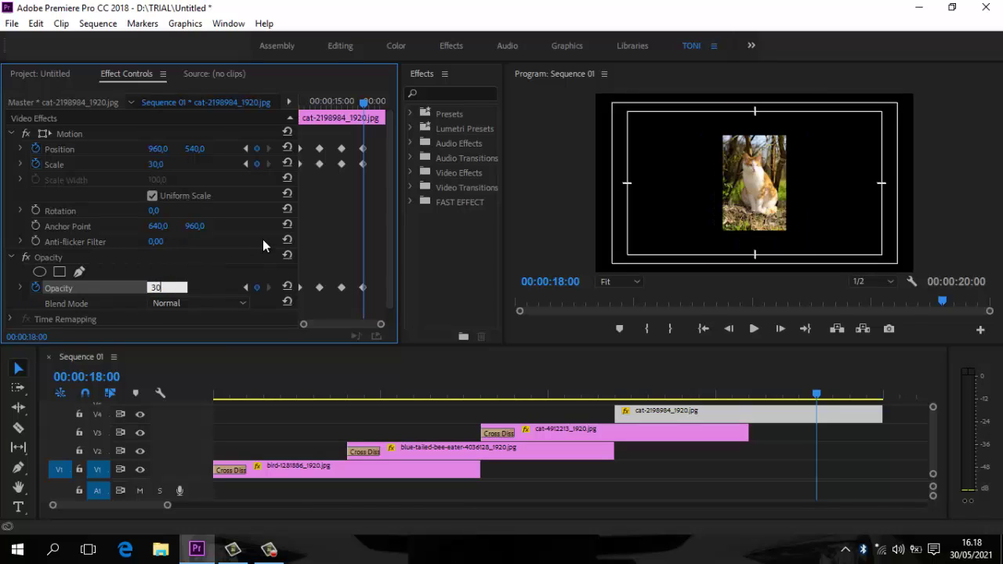
key("Return")
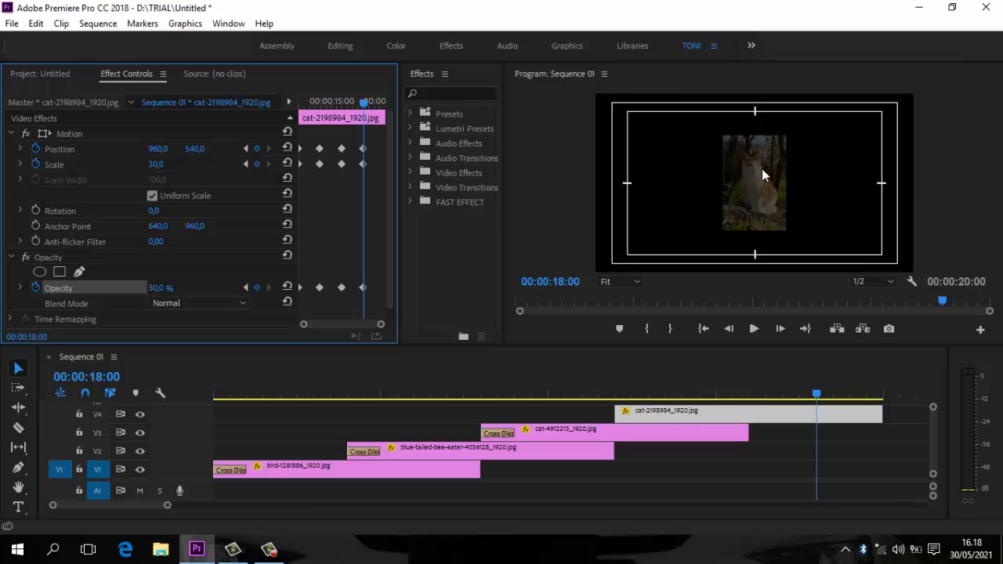
left_click_drag(157, 149, 15, 196)
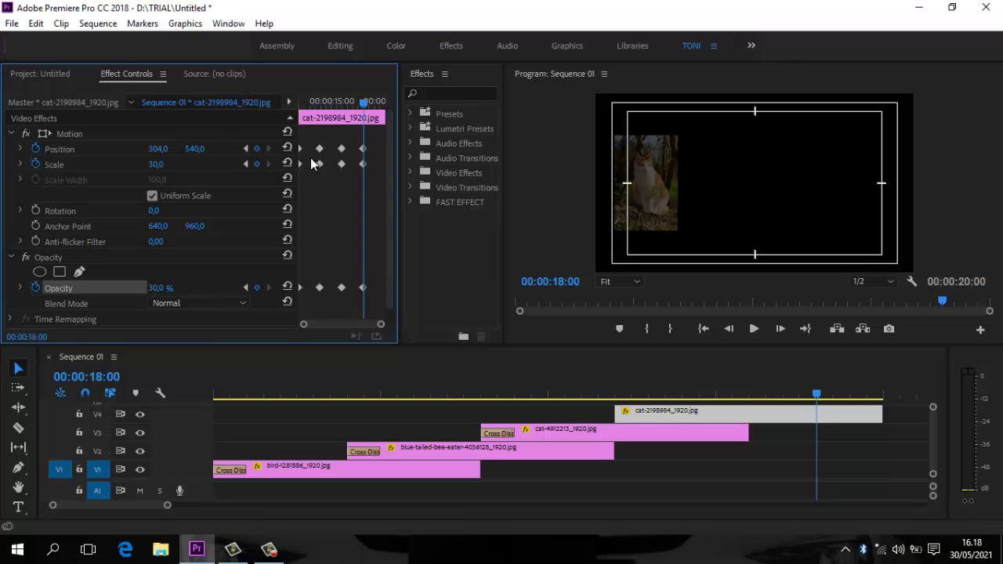
Apply the default transition to the start of the cat-2198984_1920.jpg clip and play the sequence from the beginning.
right_click(618, 415)
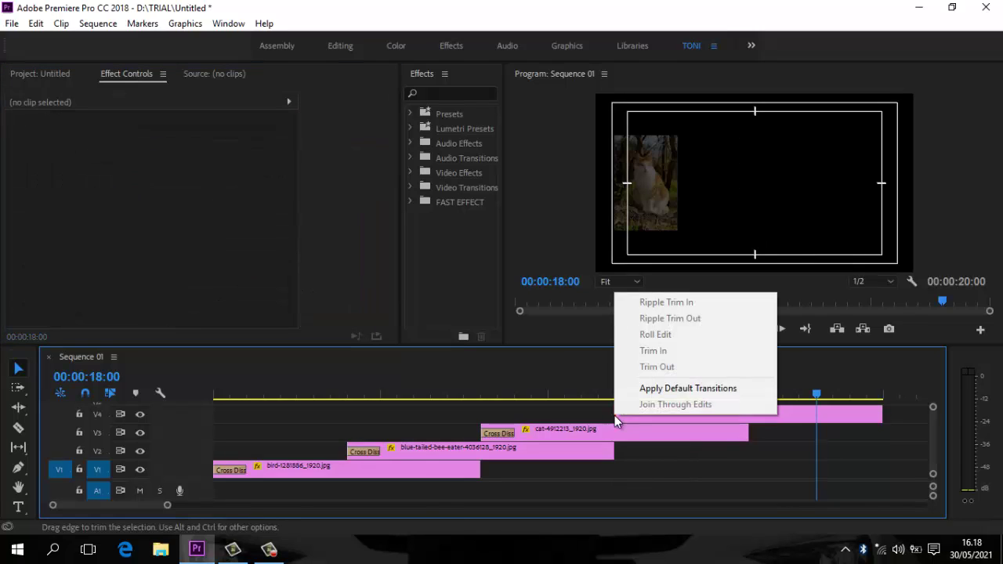
left_click(650, 387)
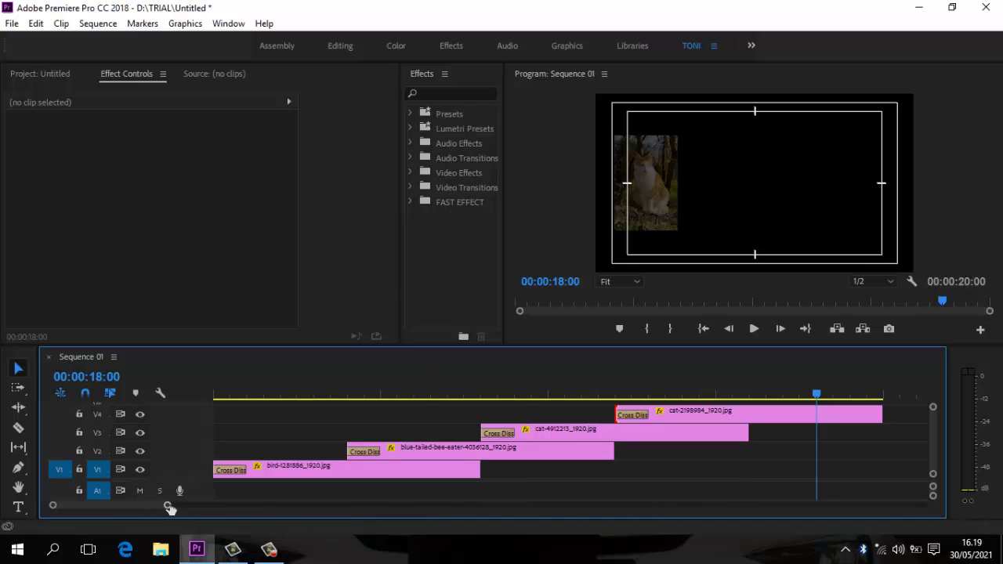
left_click_drag(170, 508, 187, 506)
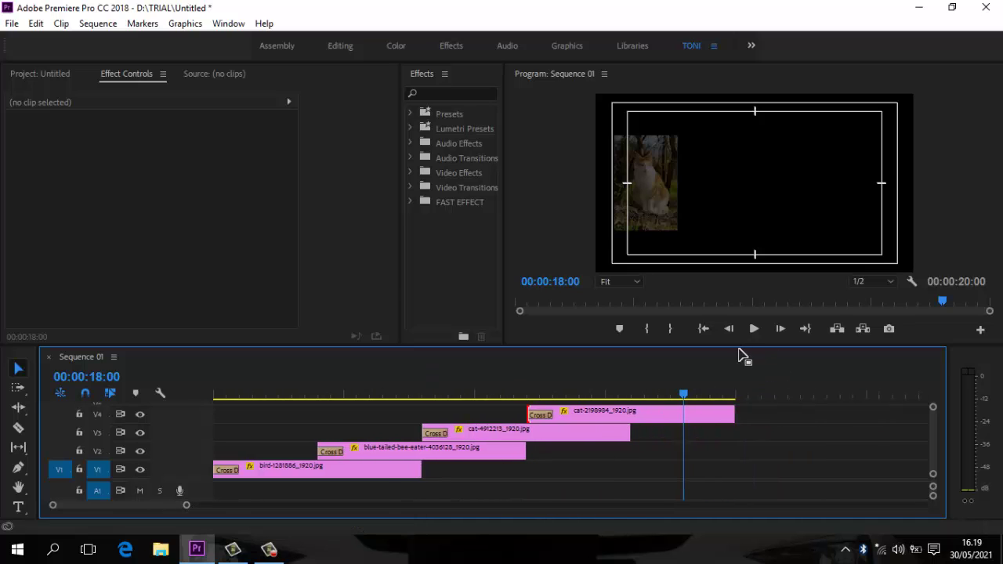
left_click(703, 329)
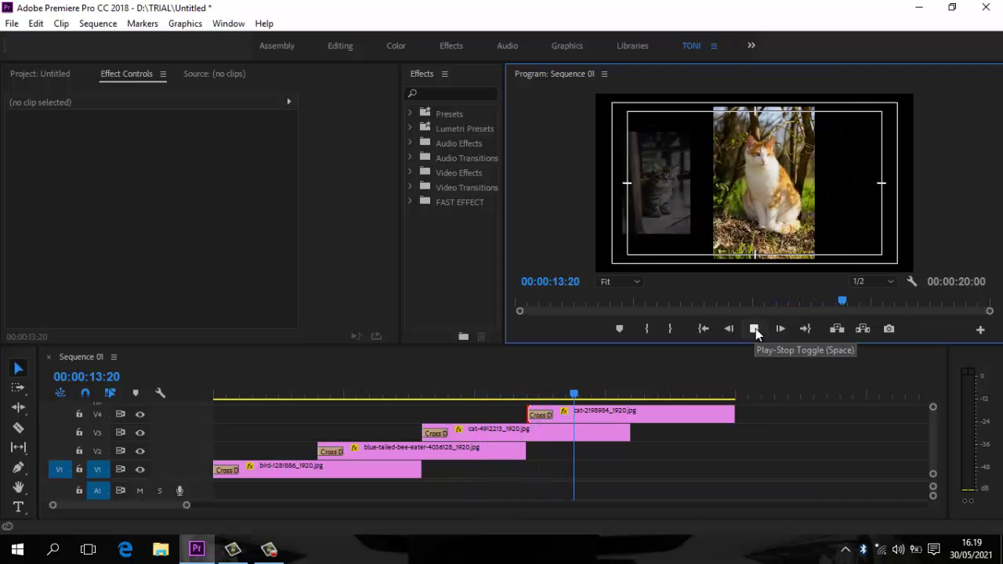
left_click(756, 328)
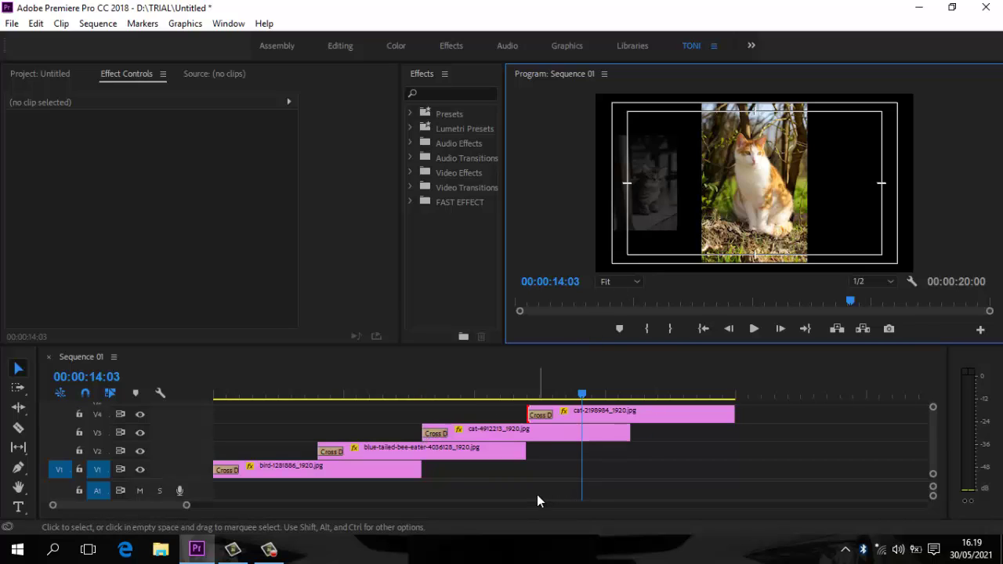
Apply the default transition to the end of each of the four image clips on tracks V1 to V4.
right_click(419, 470)
left_click(475, 443)
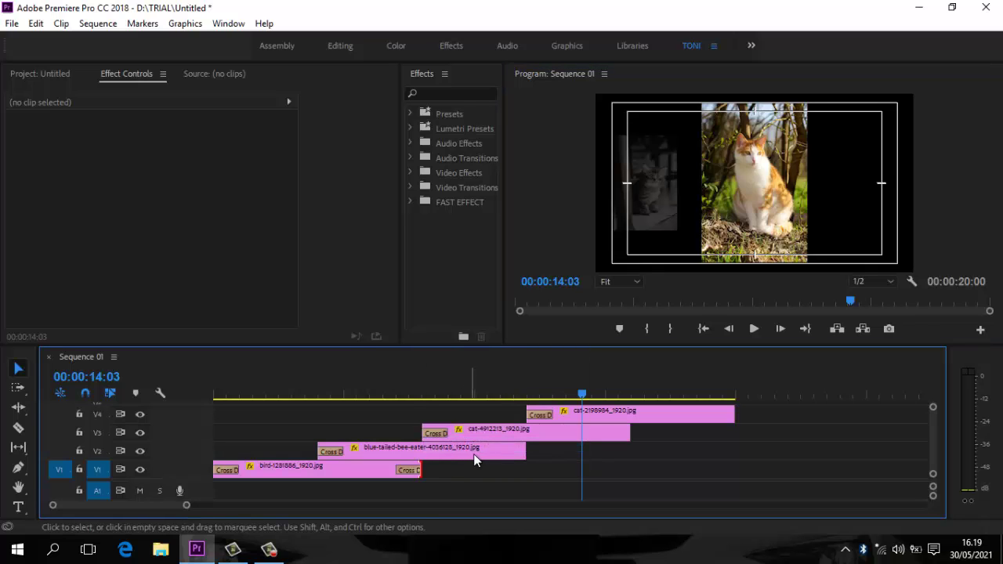
right_click(527, 457)
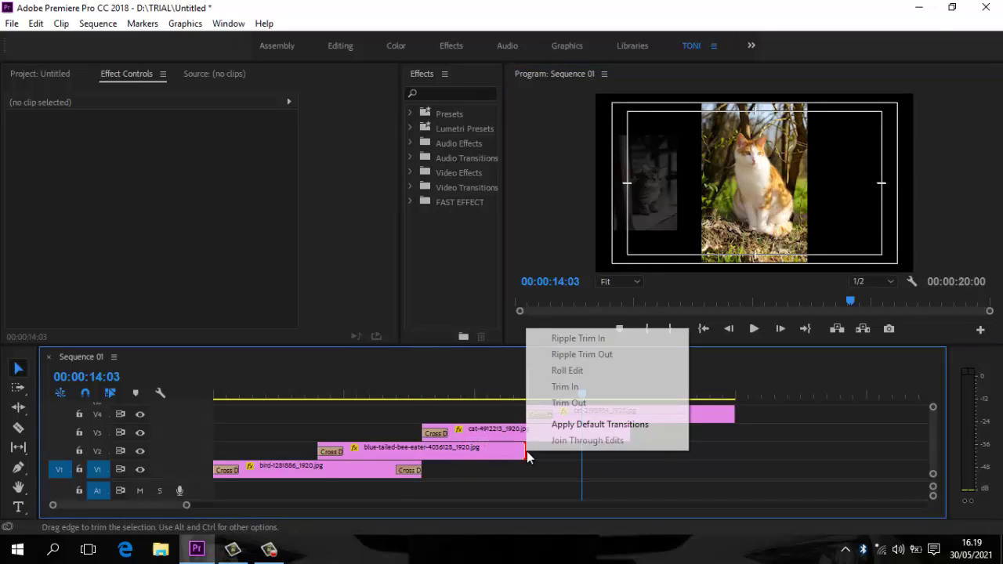
left_click(593, 425)
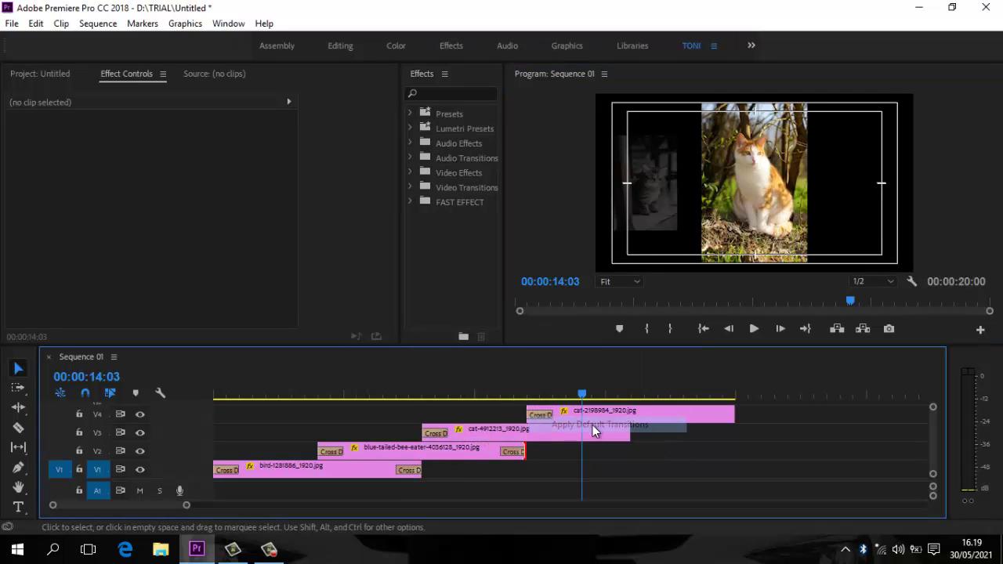
right_click(632, 434)
left_click(674, 407)
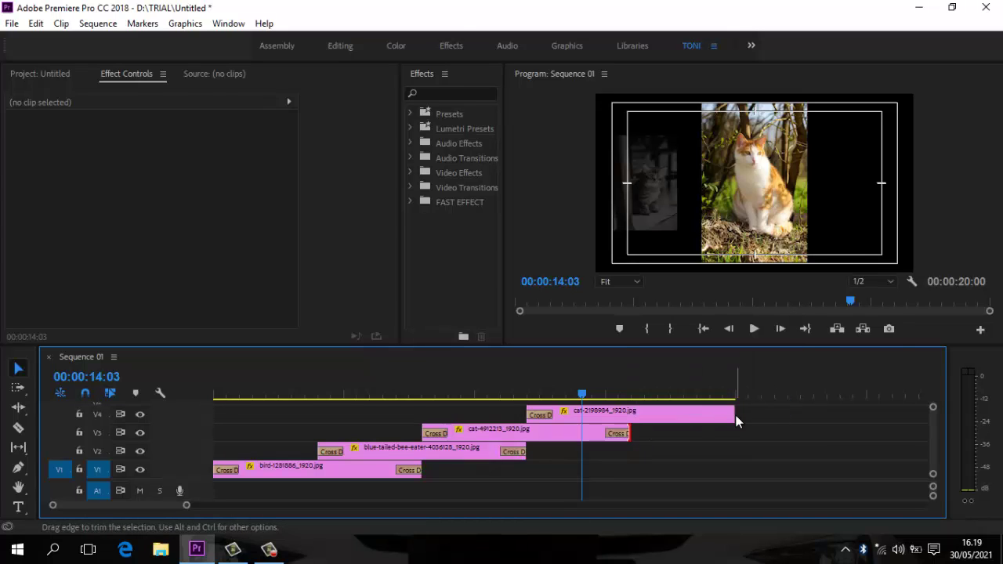
right_click(734, 415)
left_click(772, 389)
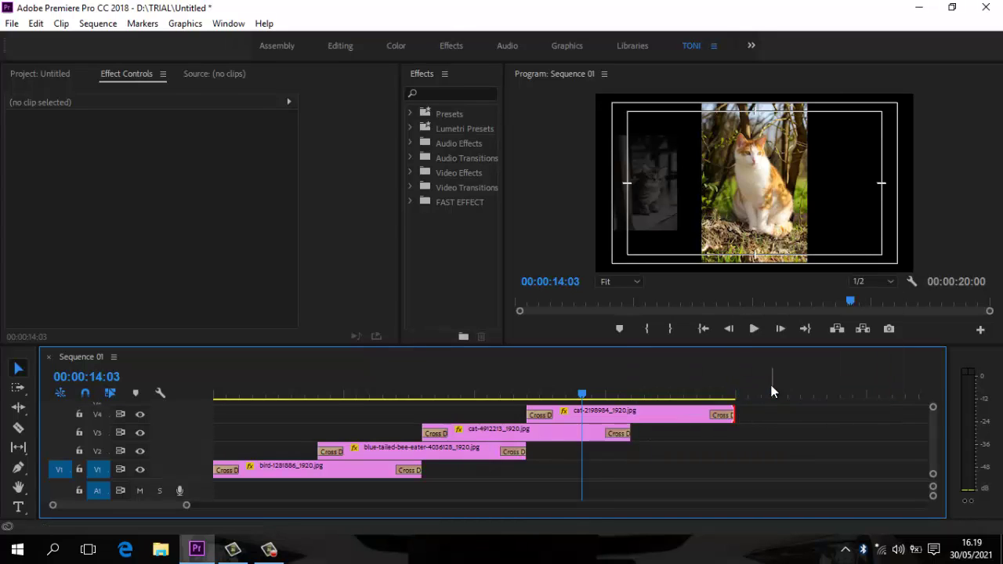
Play the opening to 00:00:02:11 and extend the start of the blue-tailed-bee-eater-4036128_1920.jpg clip back to that time.
left_click(704, 329)
left_click(754, 329)
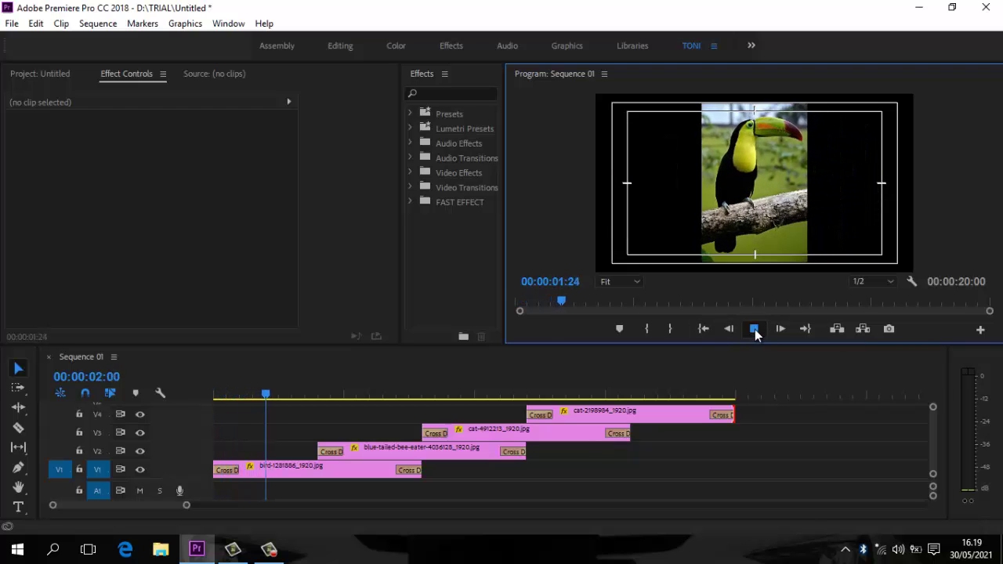
left_click(755, 329)
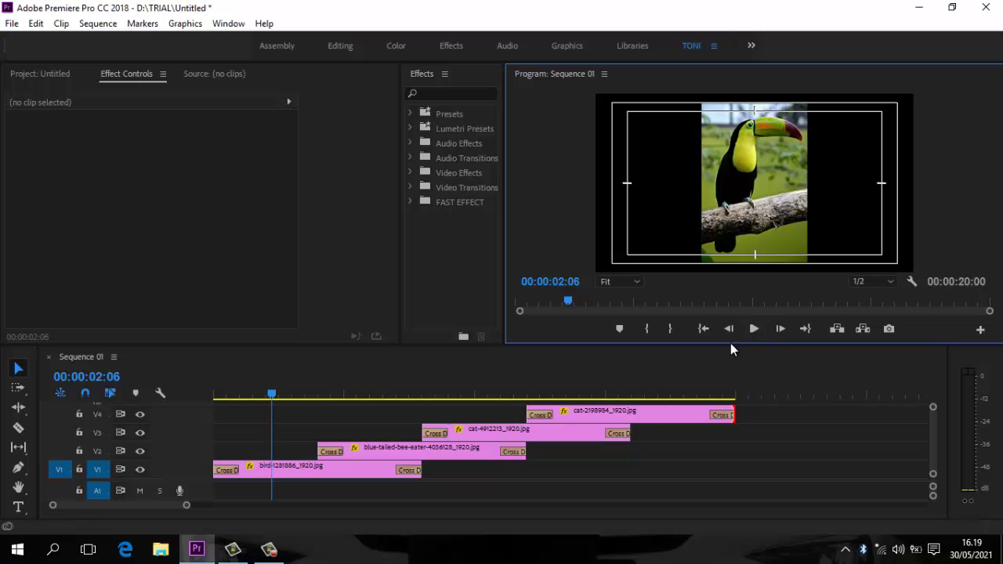
left_click_drag(272, 393, 265, 393)
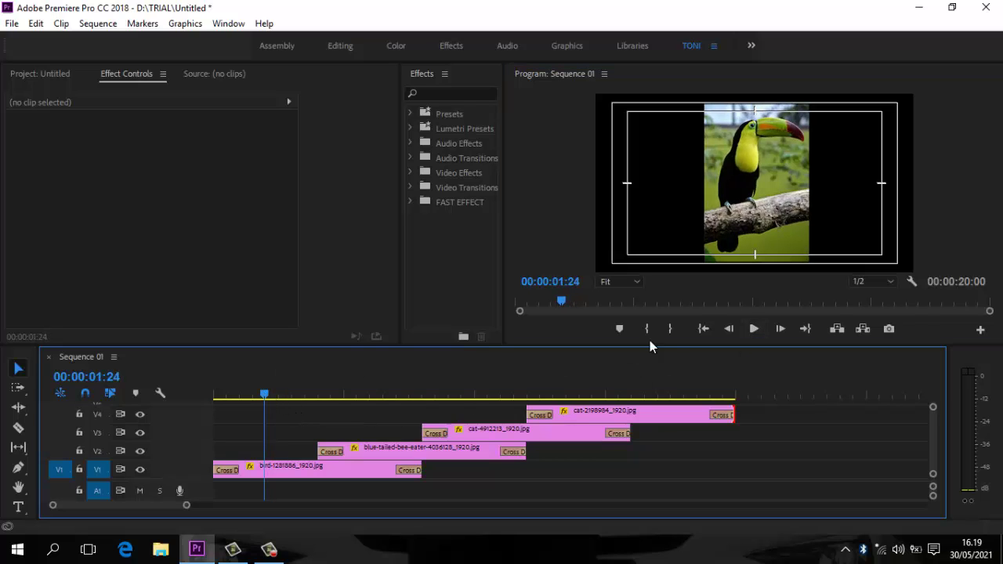
left_click(753, 329)
left_click(753, 329)
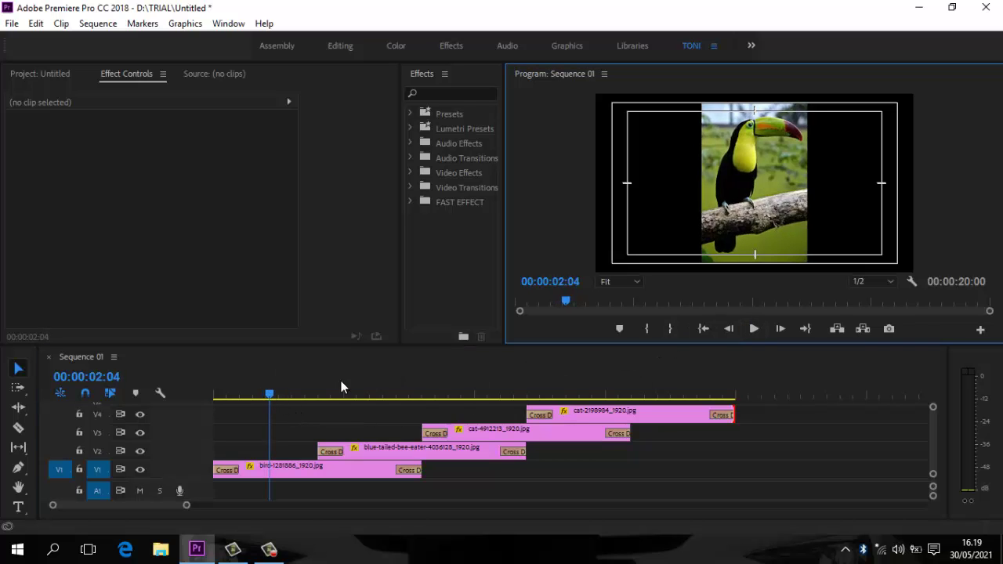
left_click_drag(267, 396, 196, 408)
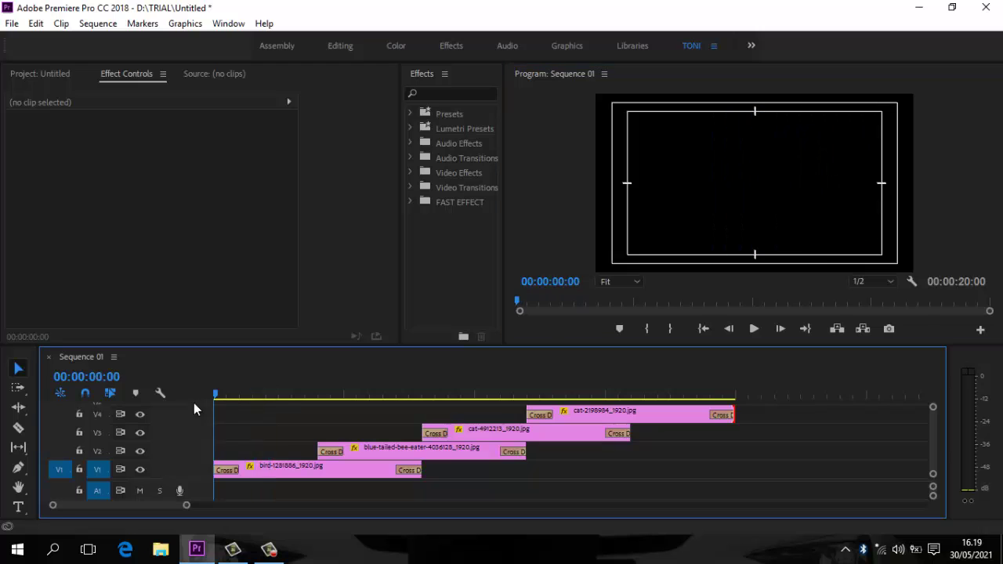
left_click(753, 329)
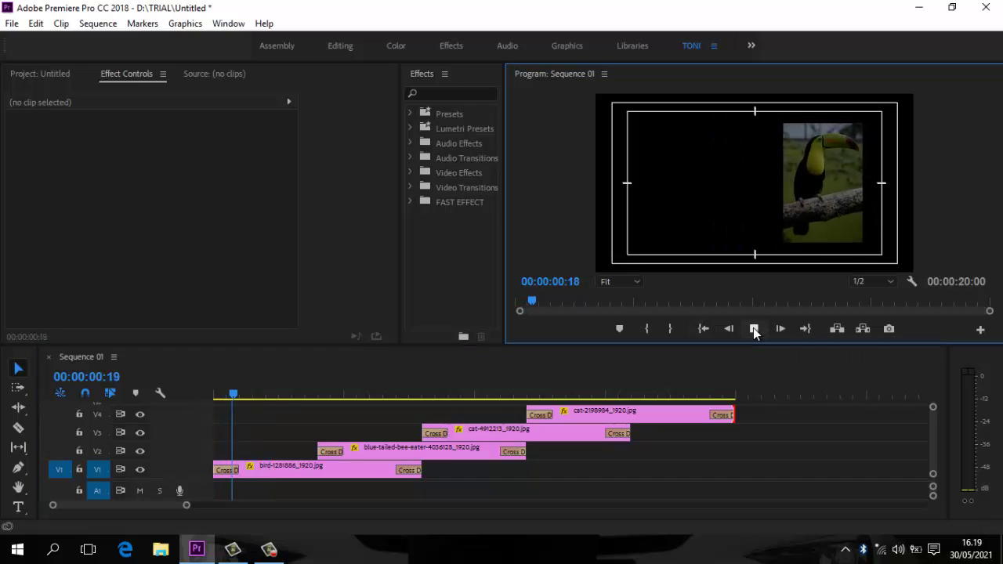
left_click(754, 329)
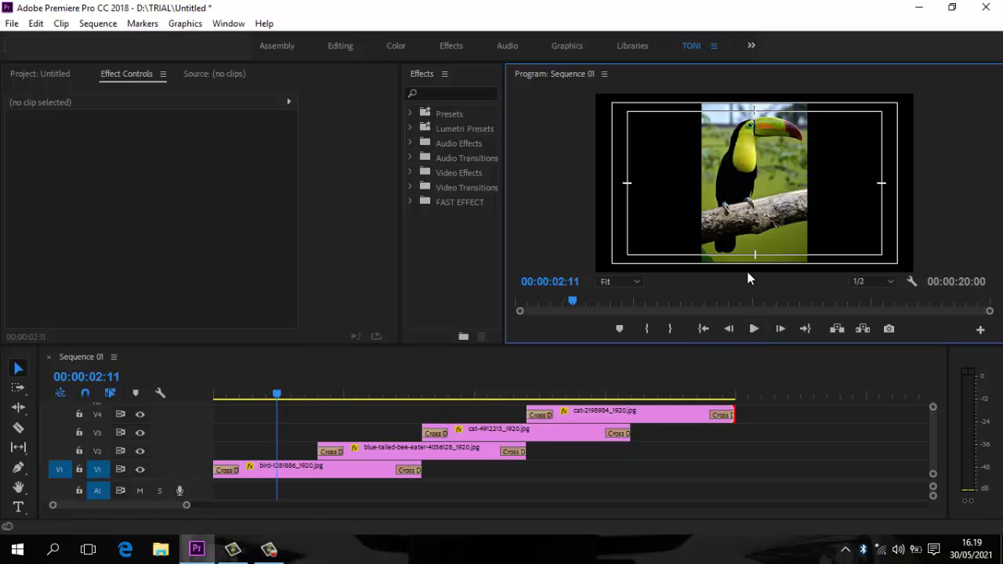
left_click_drag(313, 449, 275, 450)
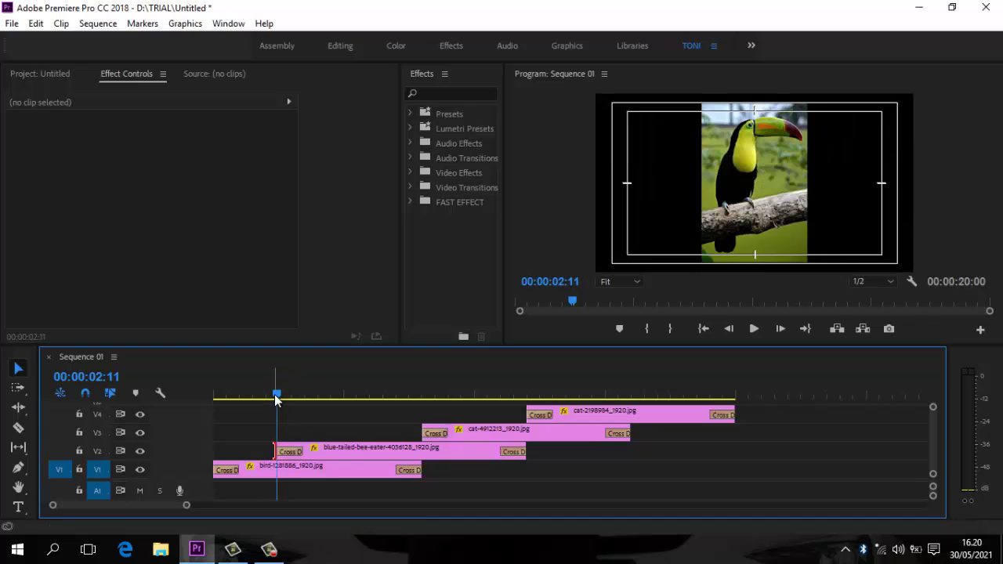
Extend the start of the cat-4912213_1920.jpg clip back to 00:00:06:11 and that of cat-2198984_1920.jpg back to 00:00:10:02.
left_click_drag(262, 396, 249, 397)
left_click(755, 329)
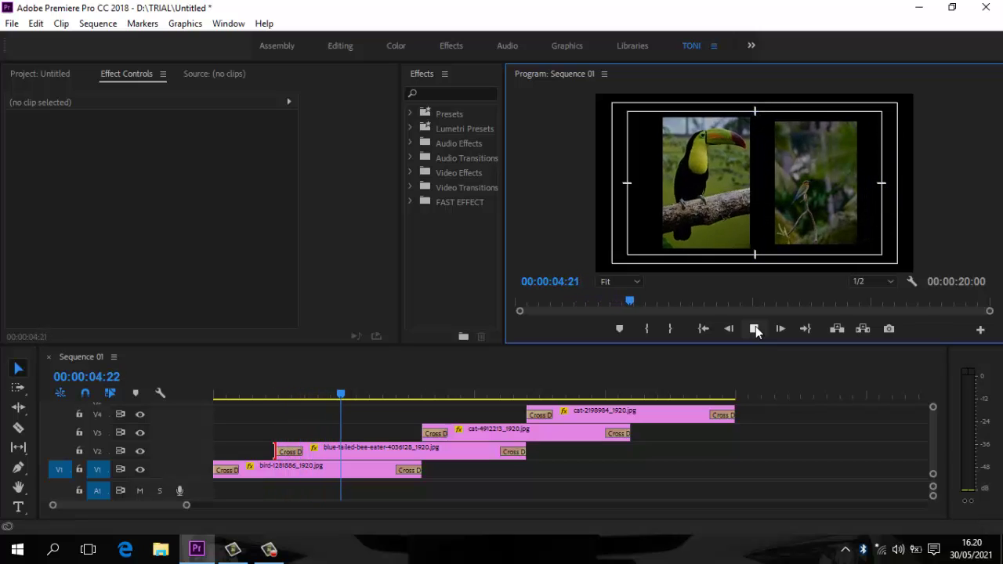
left_click(754, 329)
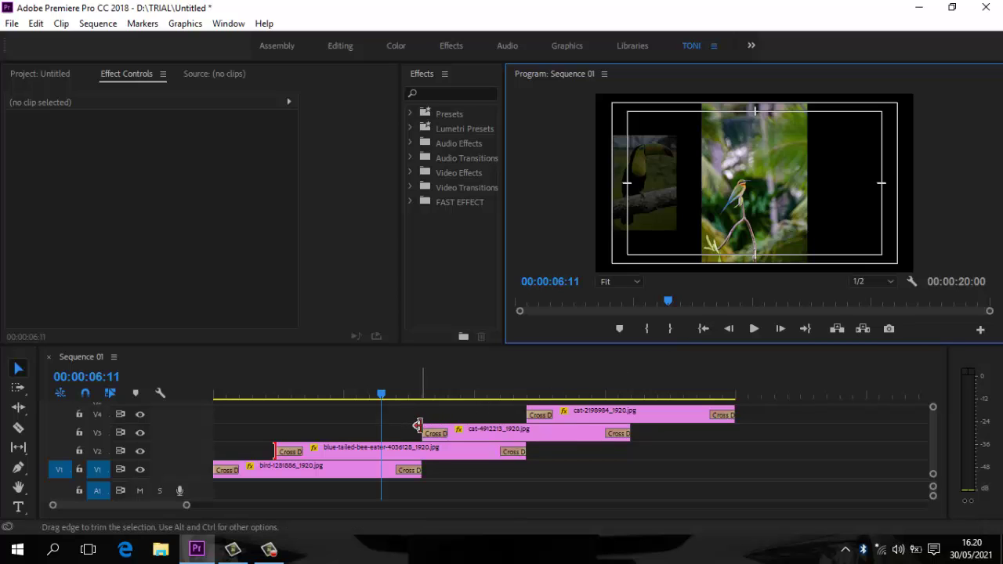
left_click_drag(420, 428, 380, 428)
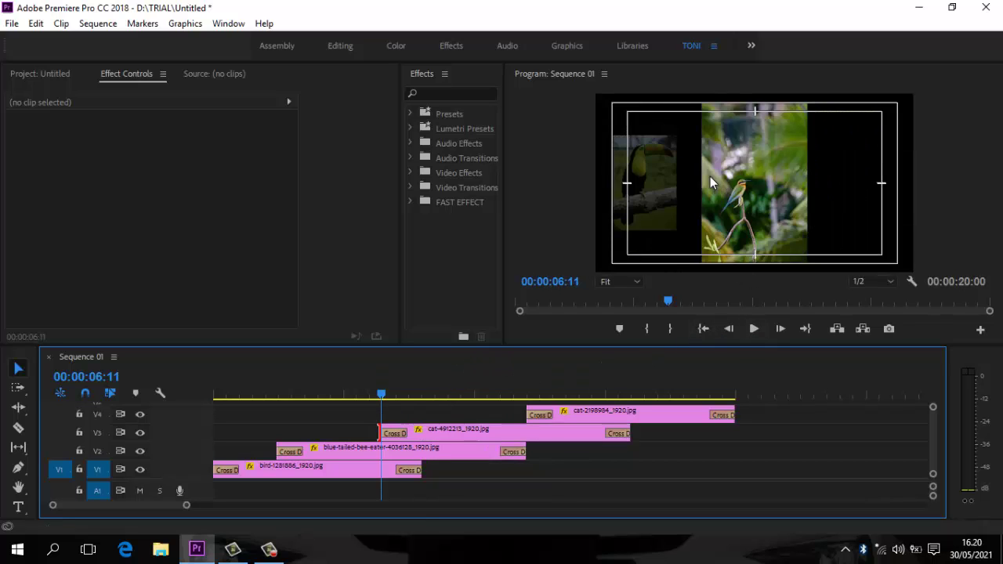
left_click(754, 329)
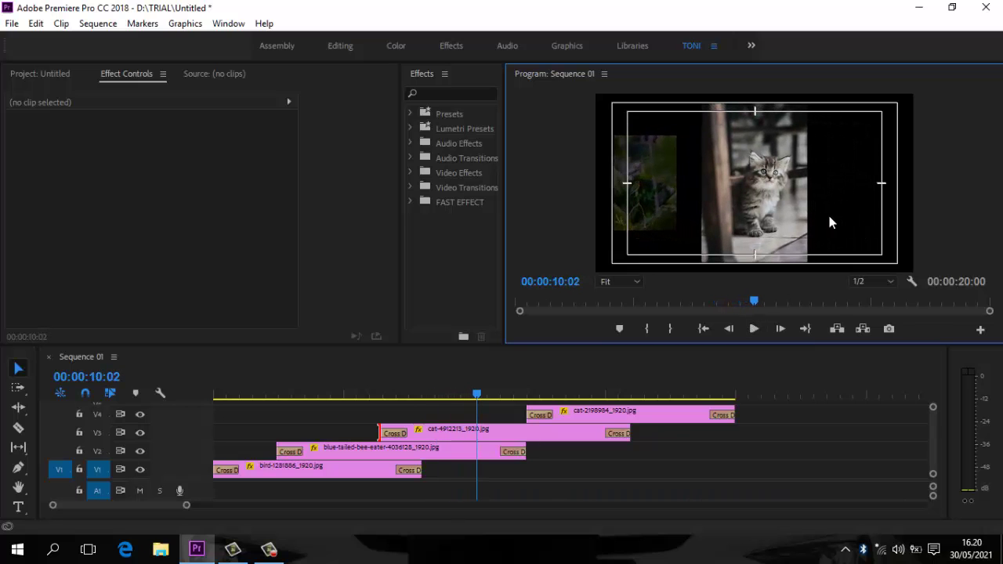
left_click_drag(527, 413, 478, 412)
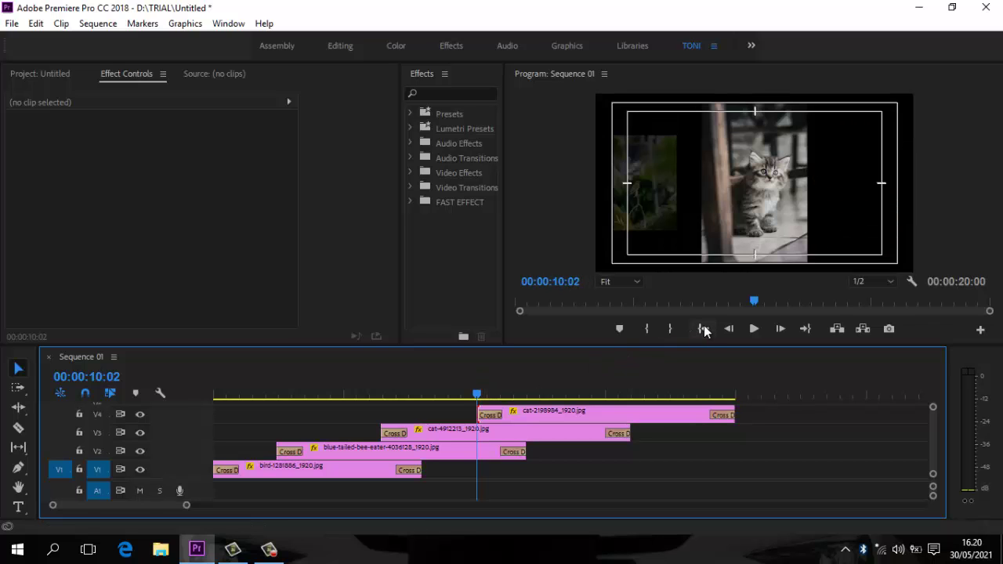
Review the sequence from the beginning and extend the end of the bird-1281886_1920.jpg clip to 00:00:09:07.
left_click(704, 330)
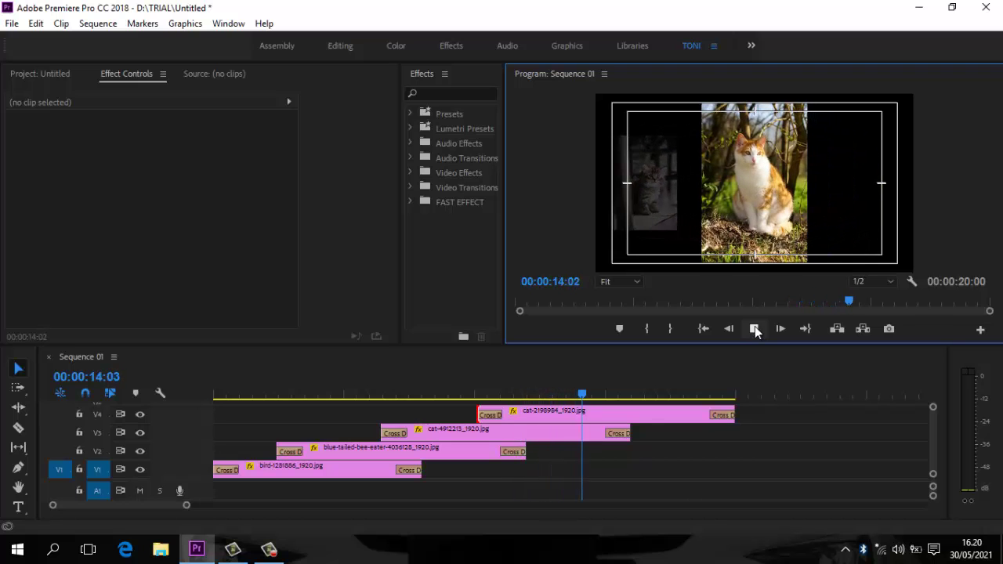
left_click(755, 328)
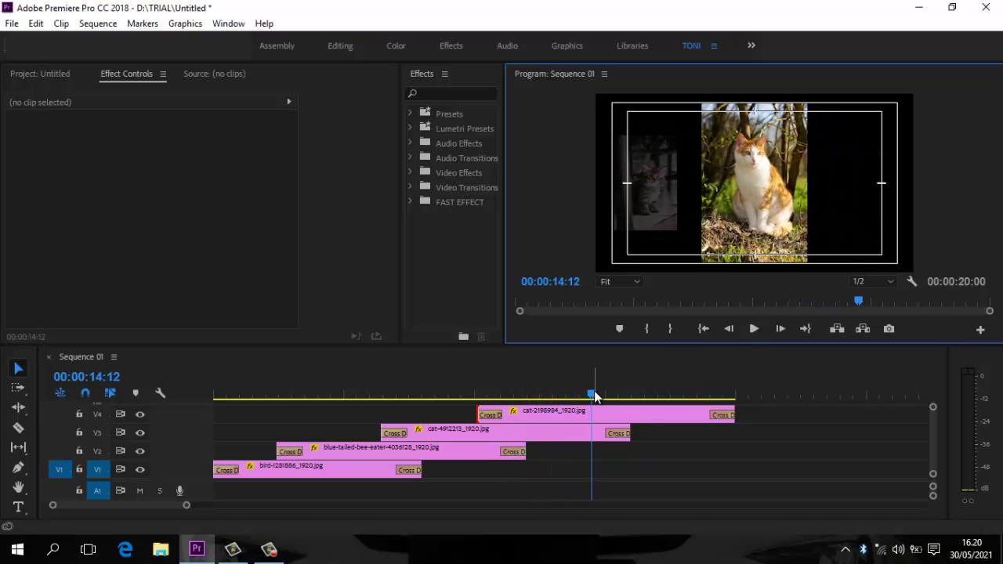
left_click_drag(595, 397, 199, 439)
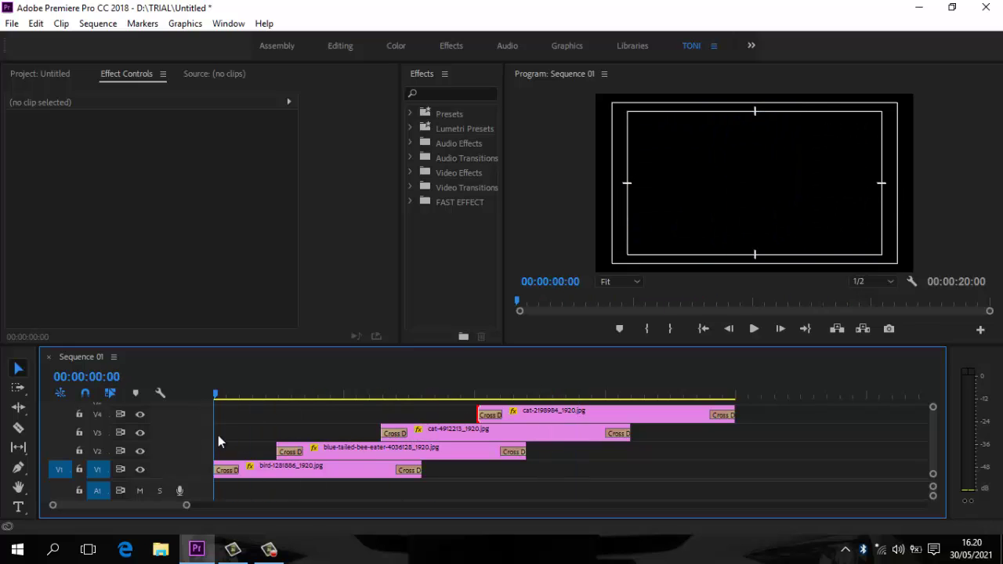
left_click(753, 330)
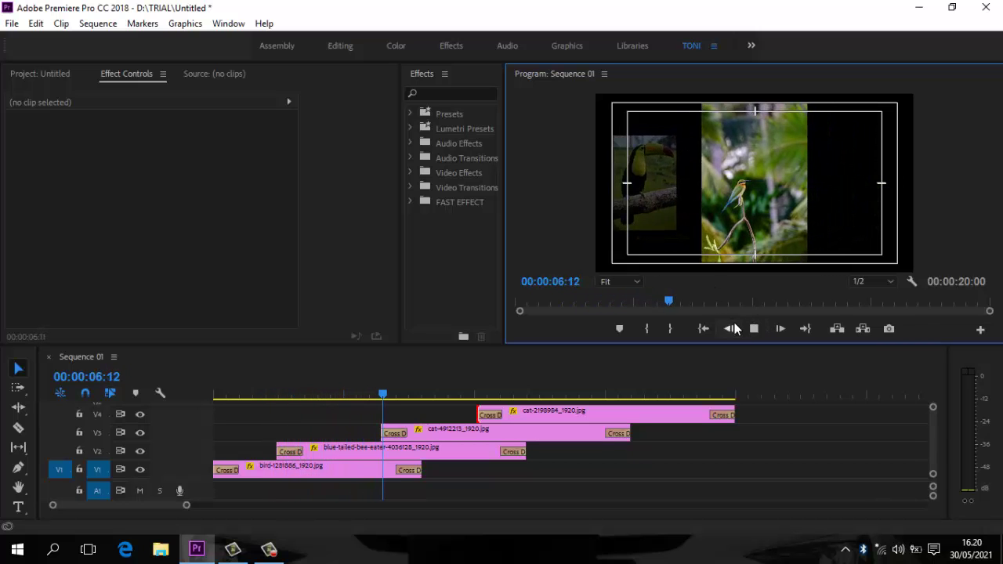
left_click(755, 328)
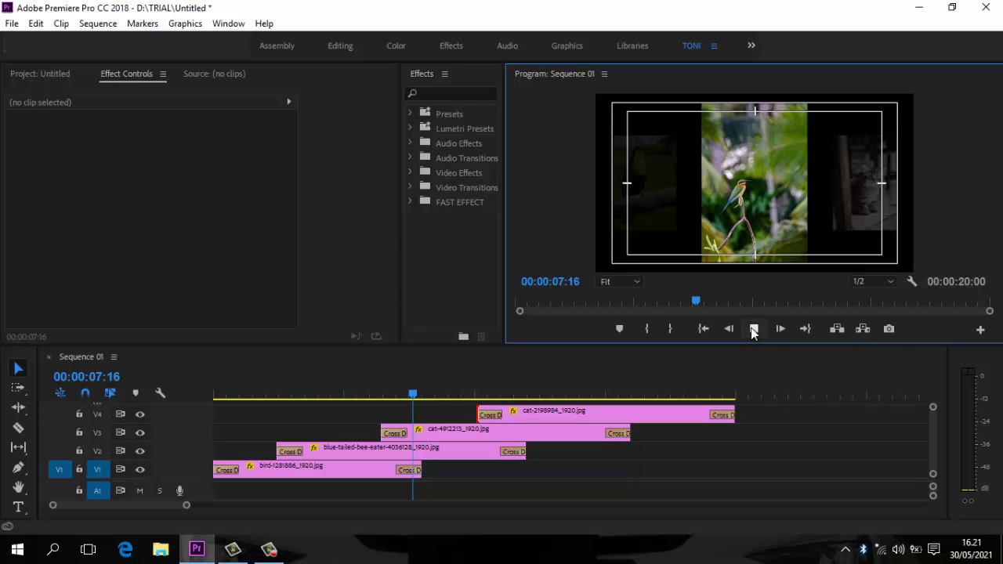
left_click(751, 330)
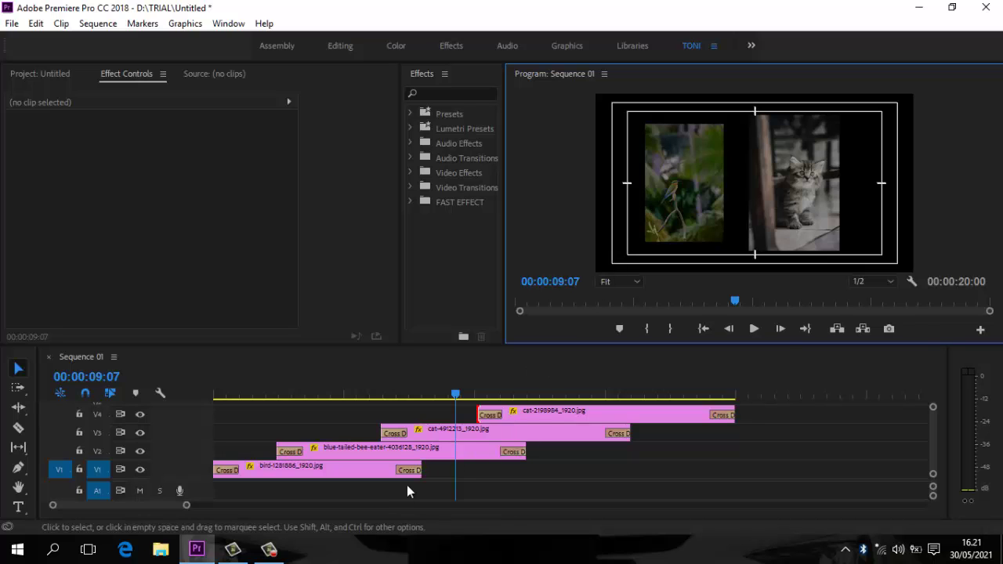
left_click_drag(419, 469, 453, 470)
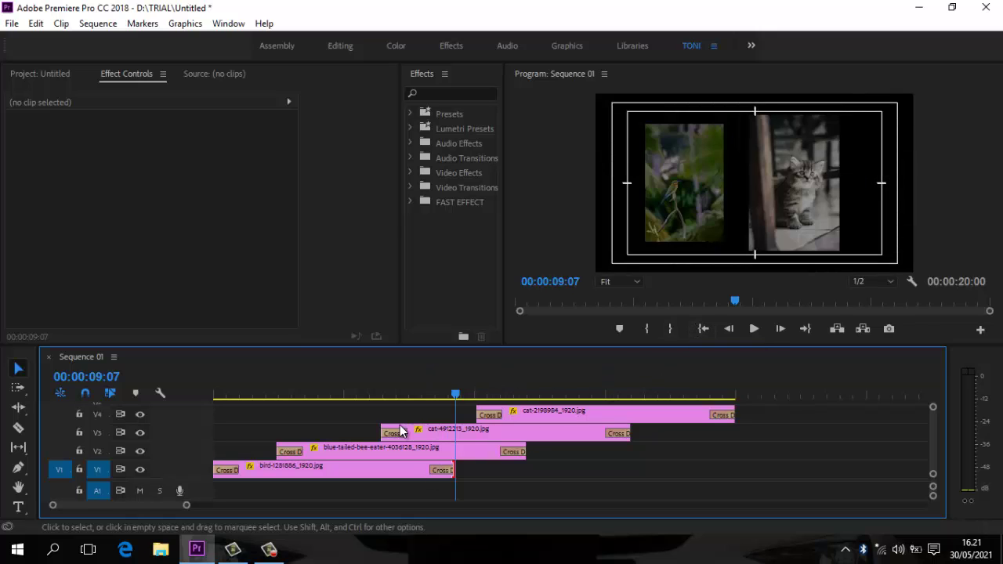
Replay the sequence to 00:00:13:06 and extend the end of the blue-tailed-bee-eater-4036128_1920.jpg clip to that time.
left_click(703, 329)
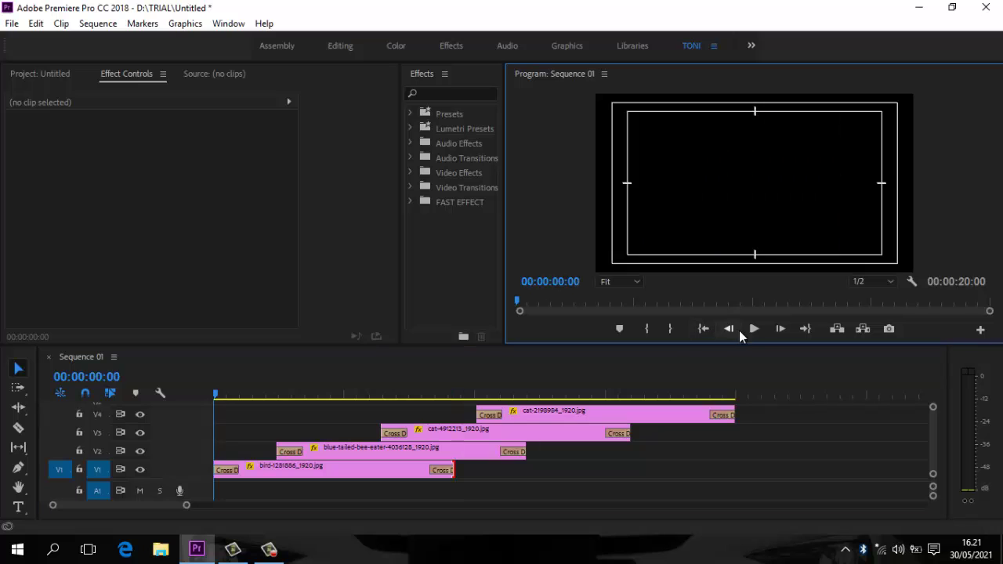
left_click(755, 329)
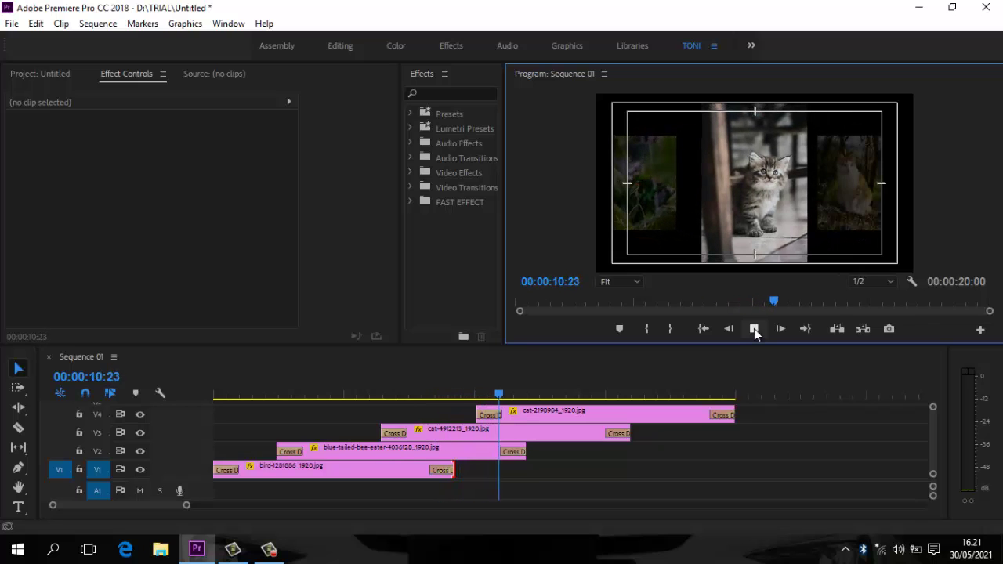
left_click(755, 329)
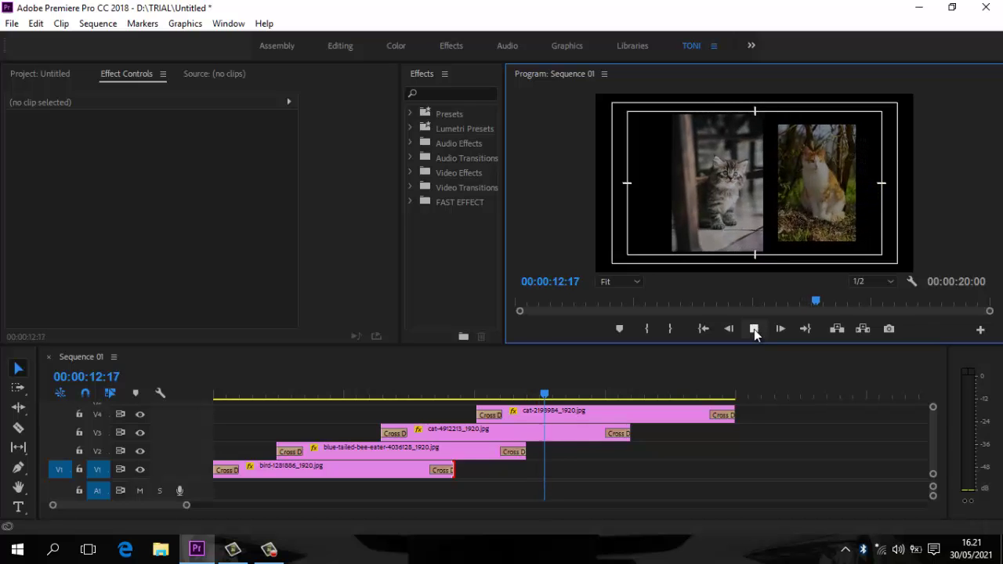
left_click(752, 331)
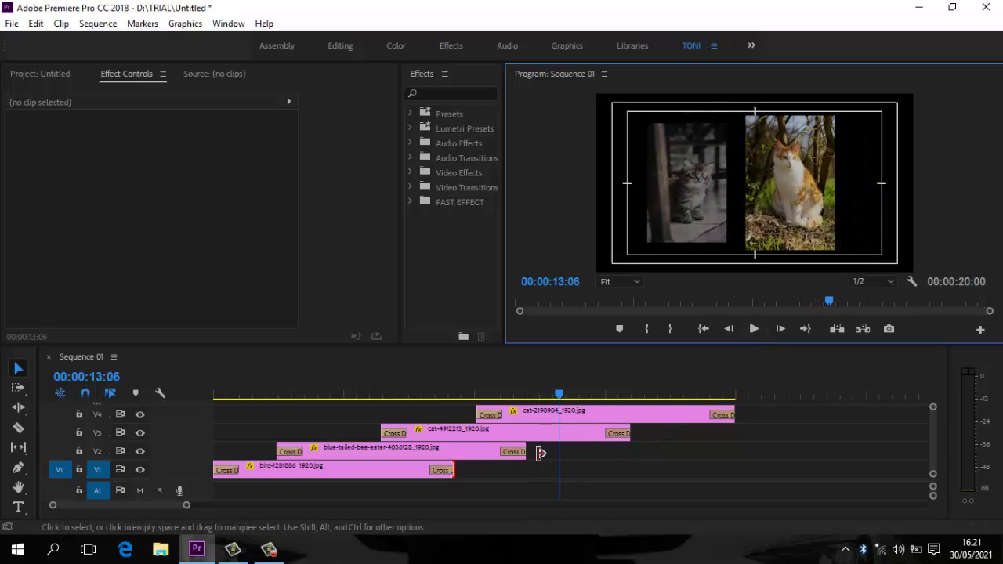
left_click_drag(522, 451, 558, 451)
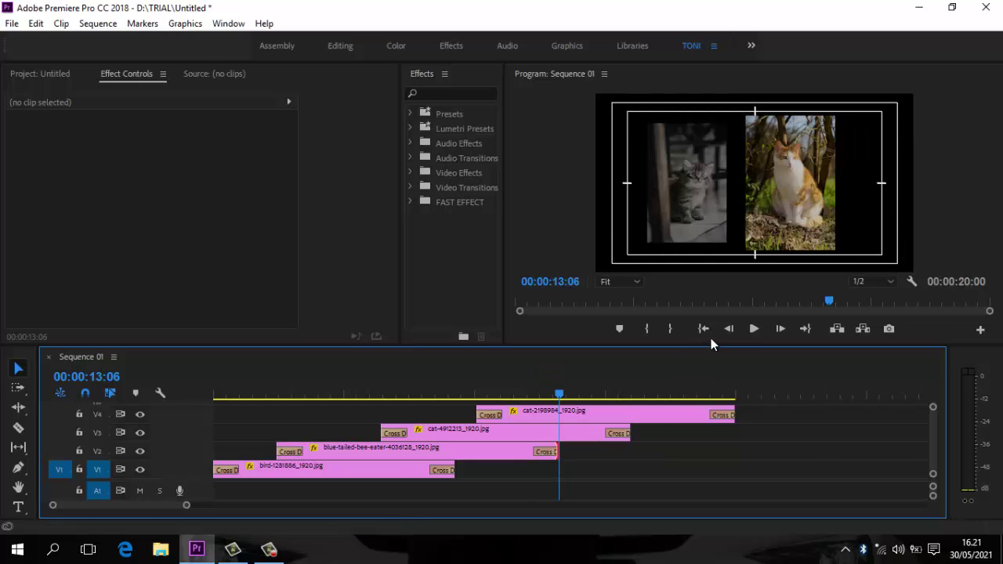
Play the sequence to 00:00:17:04 and extend the end of the cat-4912213_1920.jpg clip to that time.
left_click(754, 329)
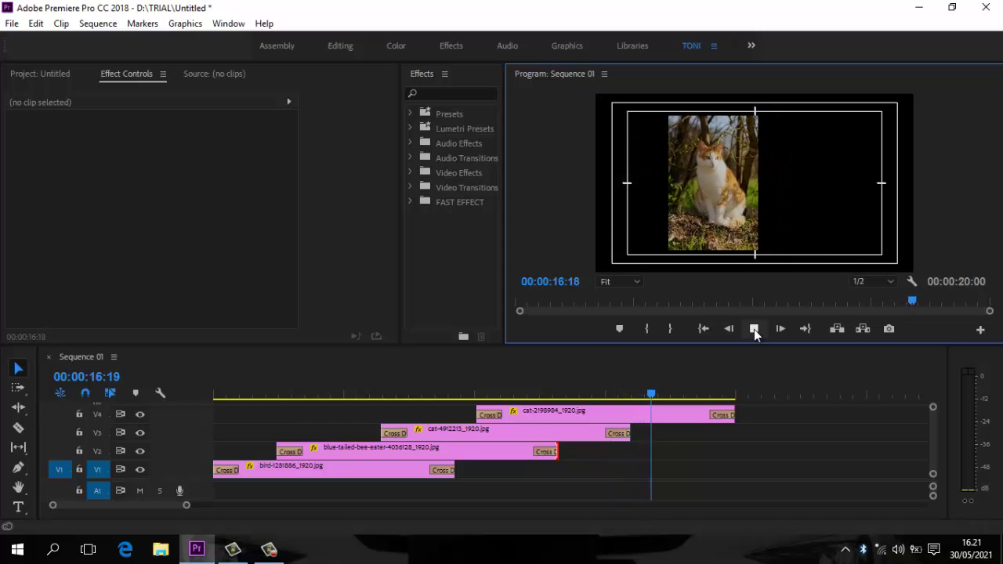
left_click(754, 329)
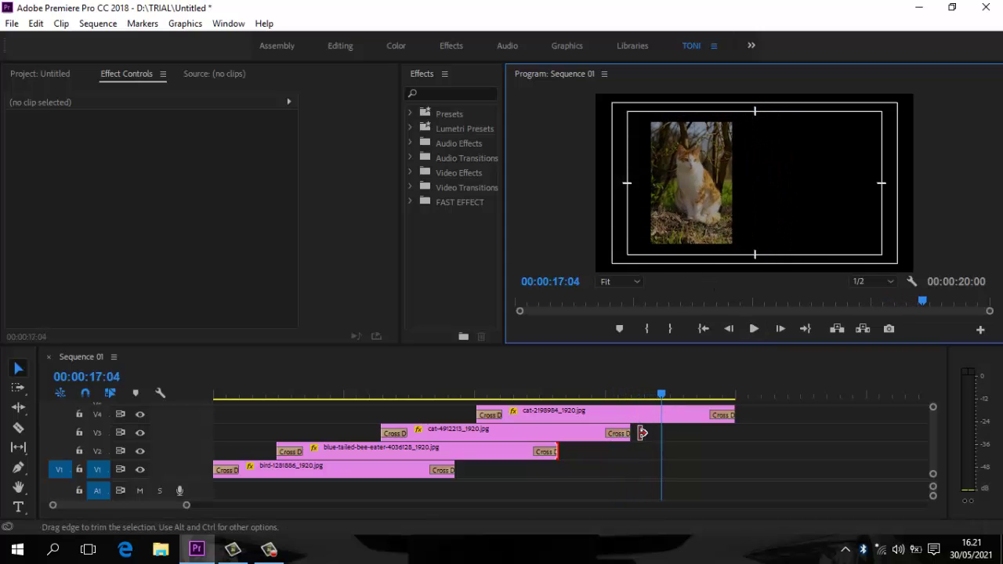
left_click_drag(631, 435, 661, 433)
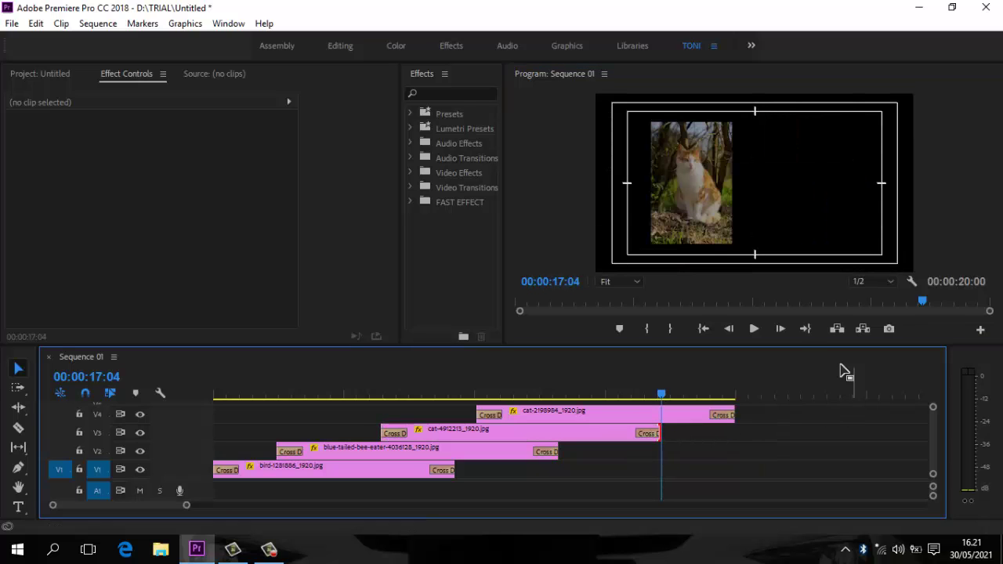
Turn off the Safe Margins overlay in the program preview and play the slideshow from its opening to 00:00:18:11.
left_click(704, 330)
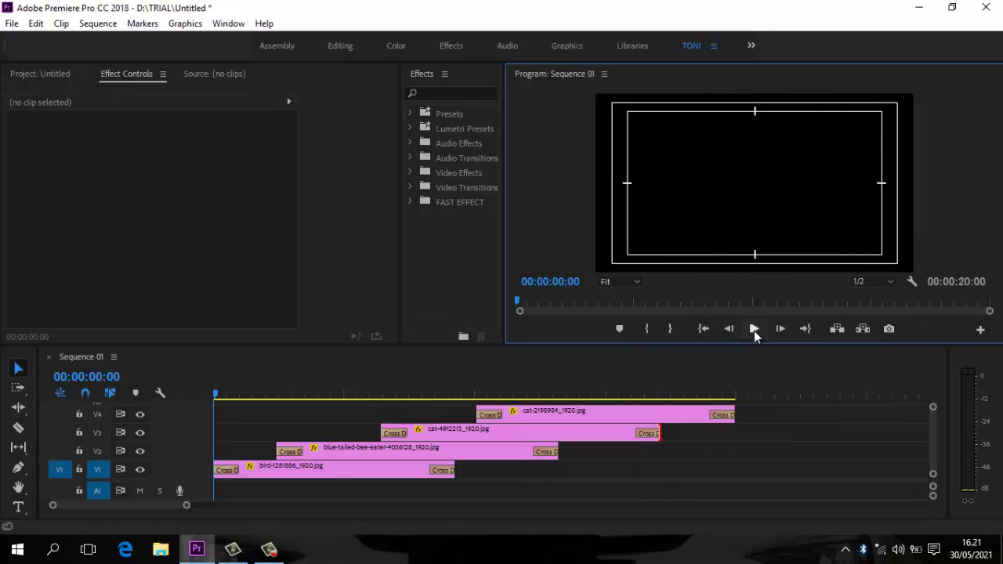
key("space")
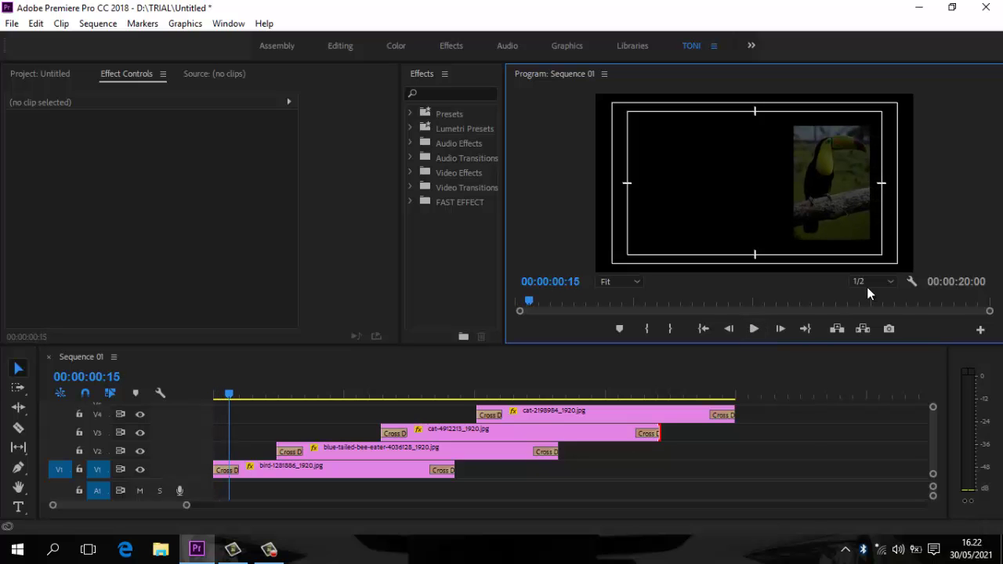
left_click(913, 281)
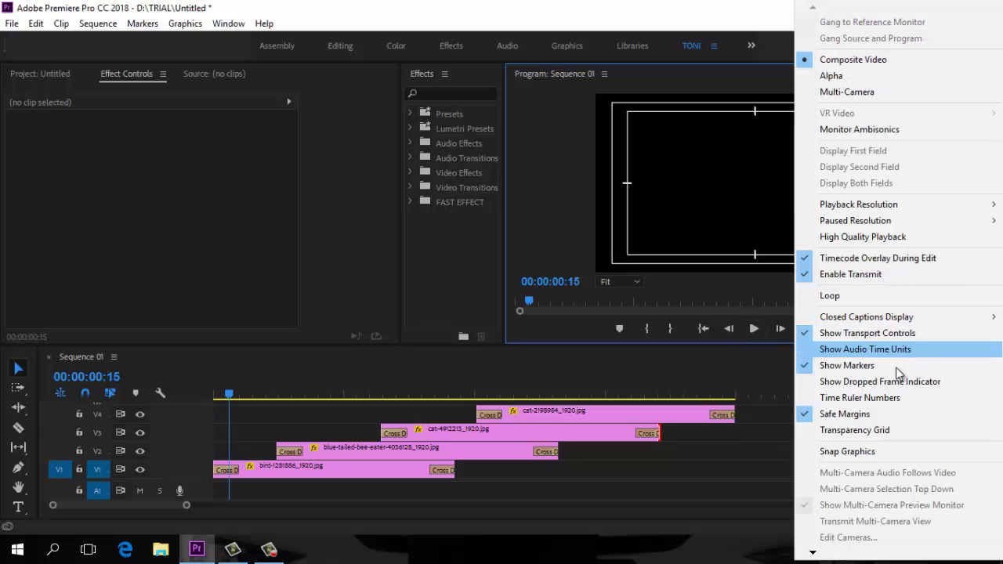
left_click(846, 415)
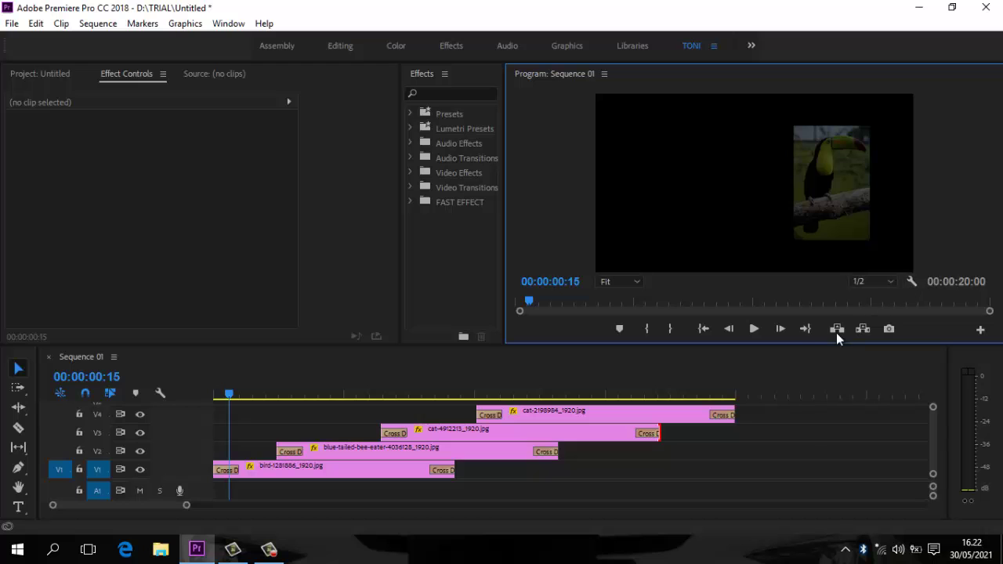
left_click(753, 330)
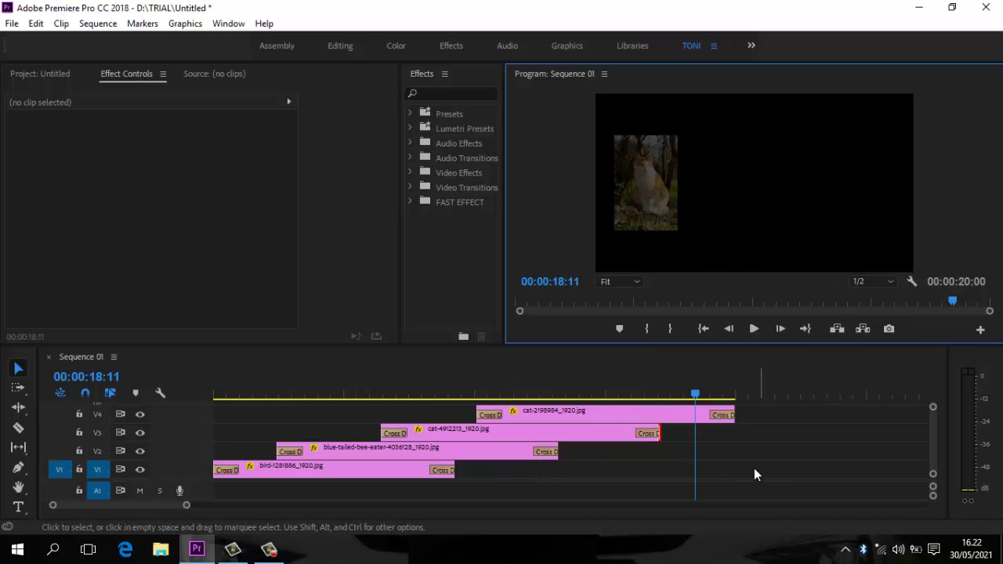
Move all four image clips up one track to free V1, and return the playhead to the sequence start.
left_click_drag(754, 468, 424, 421)
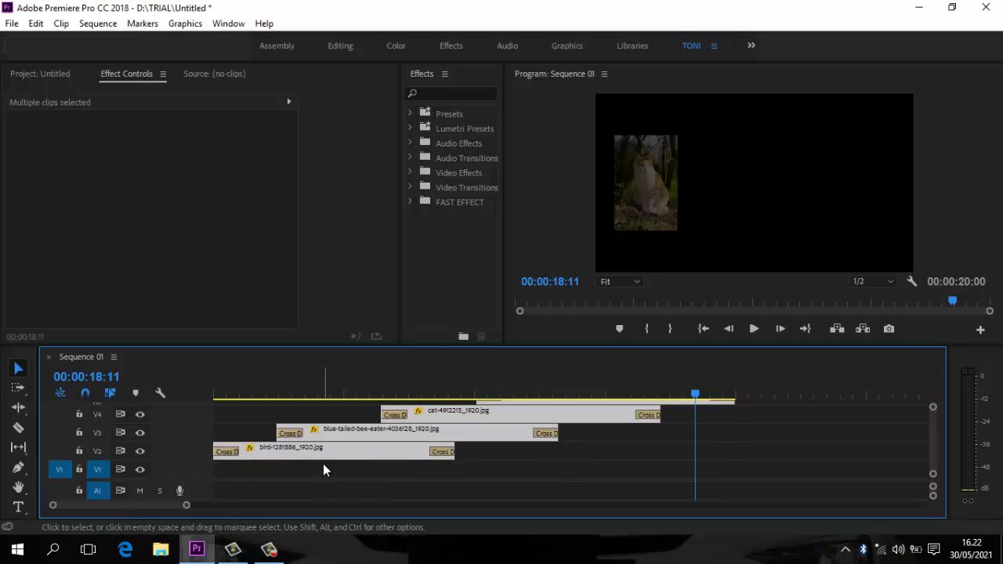
left_click(704, 329)
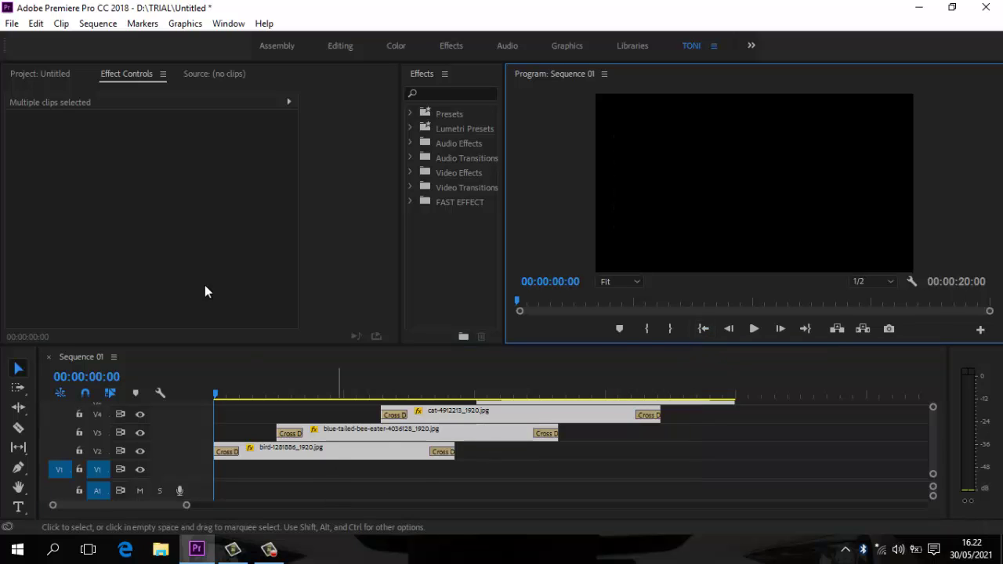
Create a 1920 x 1080, 25 fps color matte in dark blue 081771, keeping the name Color Matte.
left_click(47, 74)
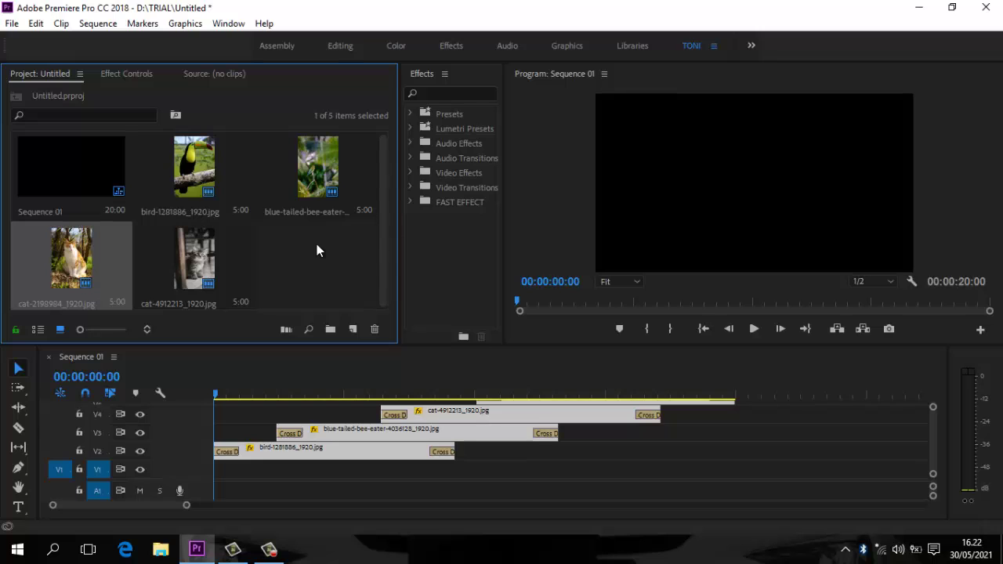
left_click(353, 331)
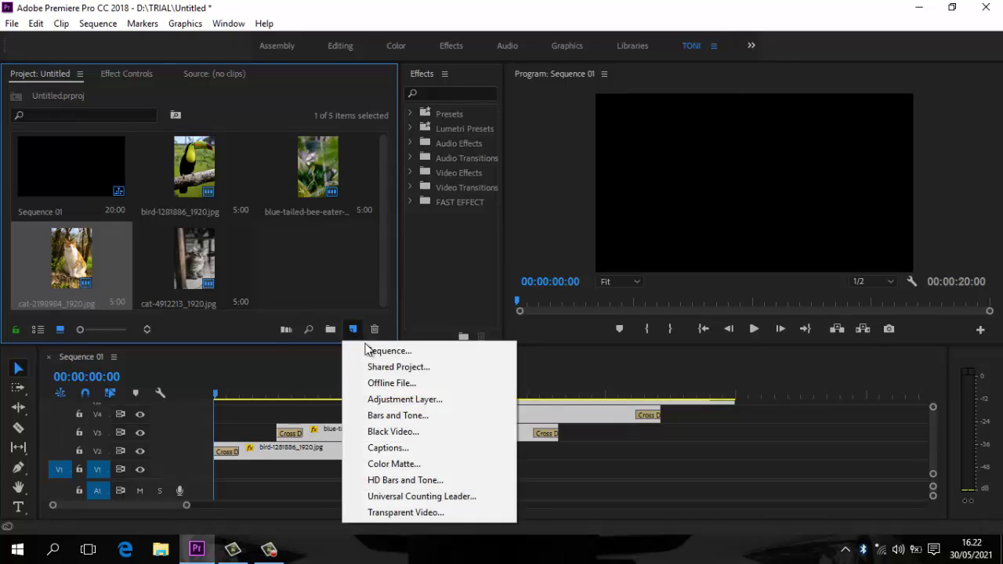
left_click(393, 463)
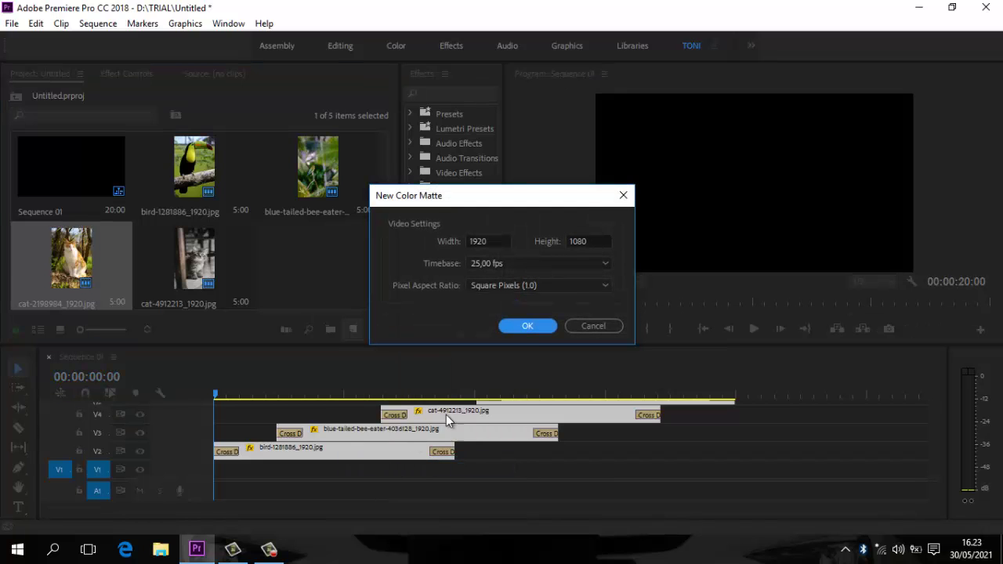
left_click(526, 327)
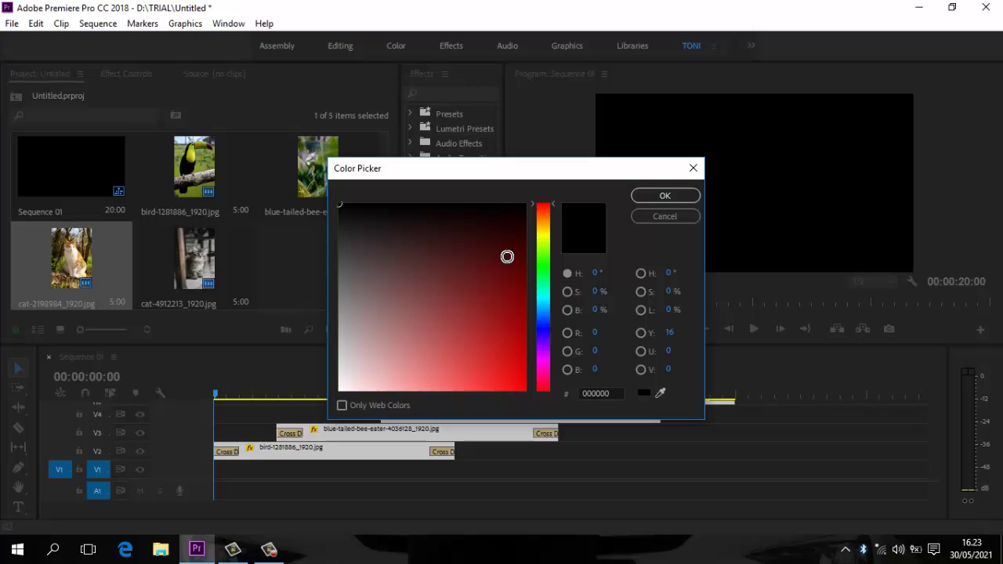
left_click(547, 324)
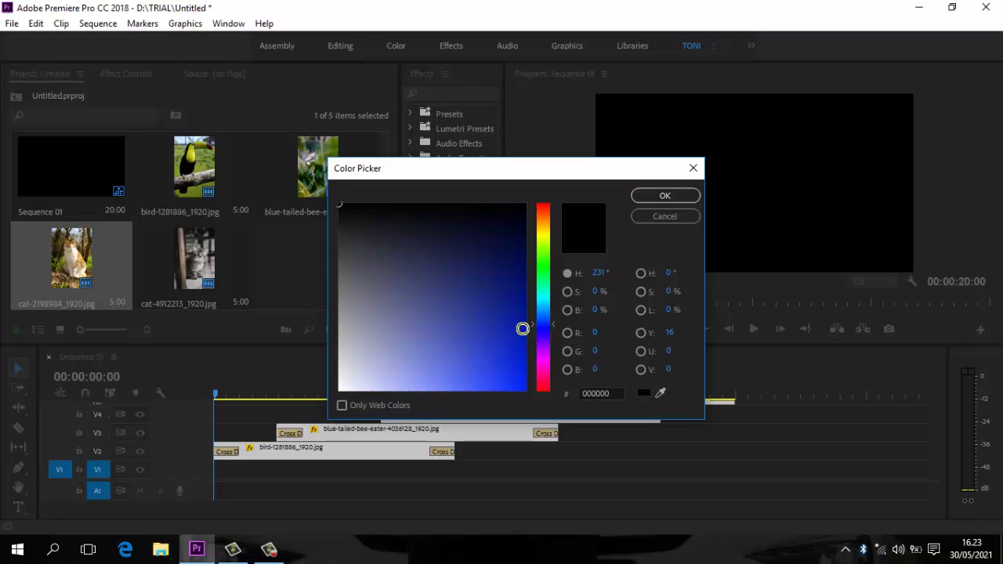
left_click(511, 287)
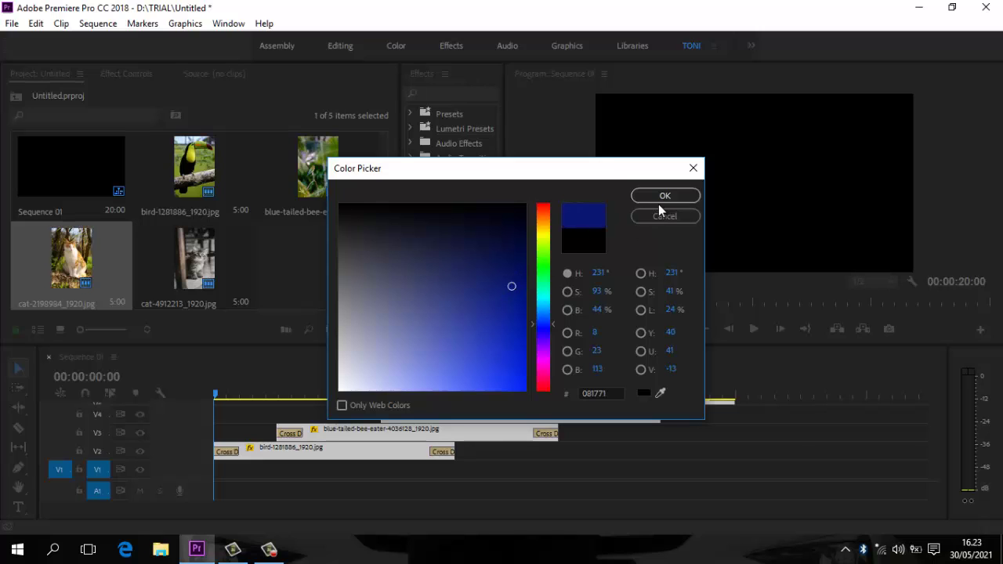
left_click(665, 197)
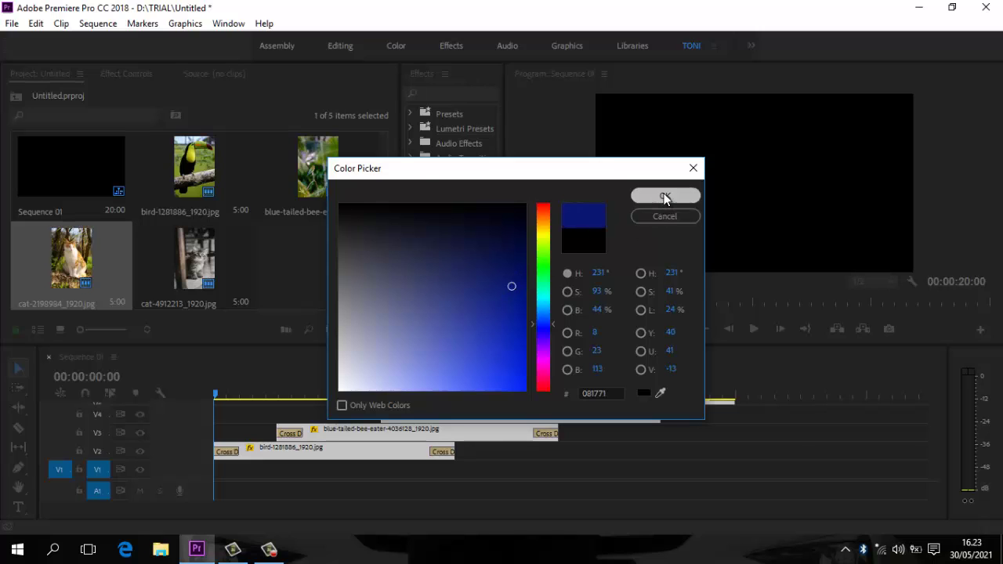
left_click(468, 298)
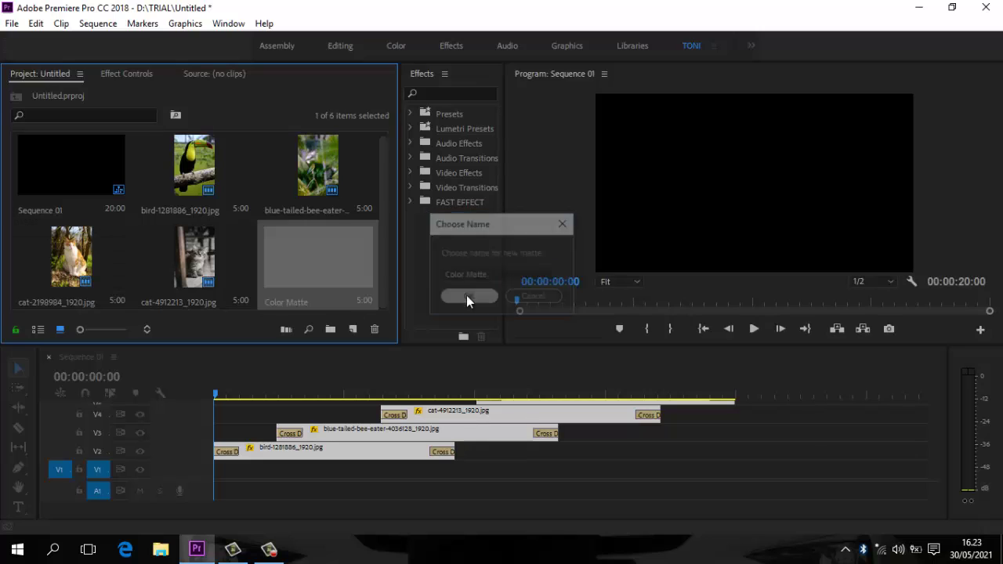
Place the Color Matte on V1 from the start to the end of the slideshow and play the result to 00:00:18:13.
left_click_drag(319, 265, 724, 479)
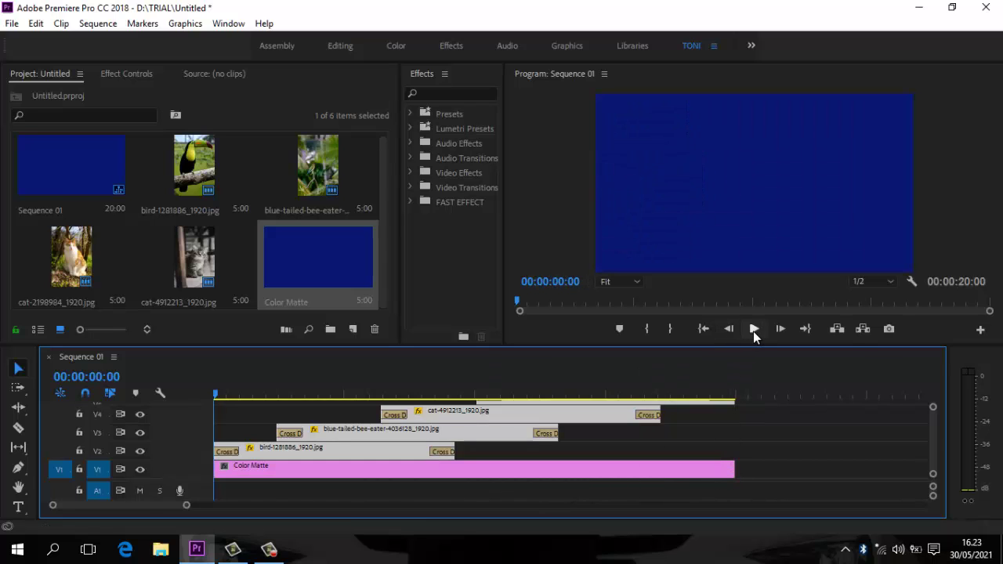
left_click(753, 329)
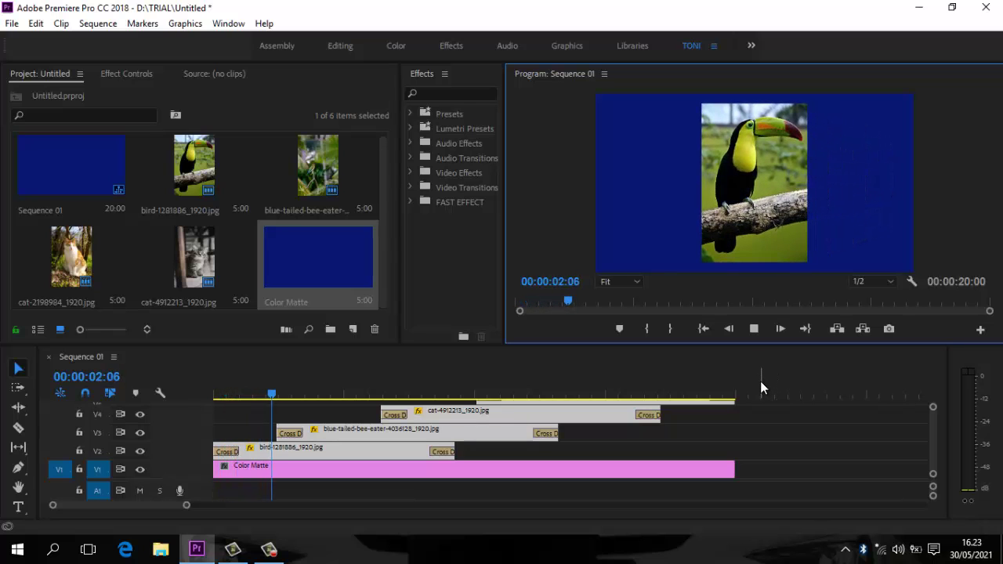
left_click(754, 330)
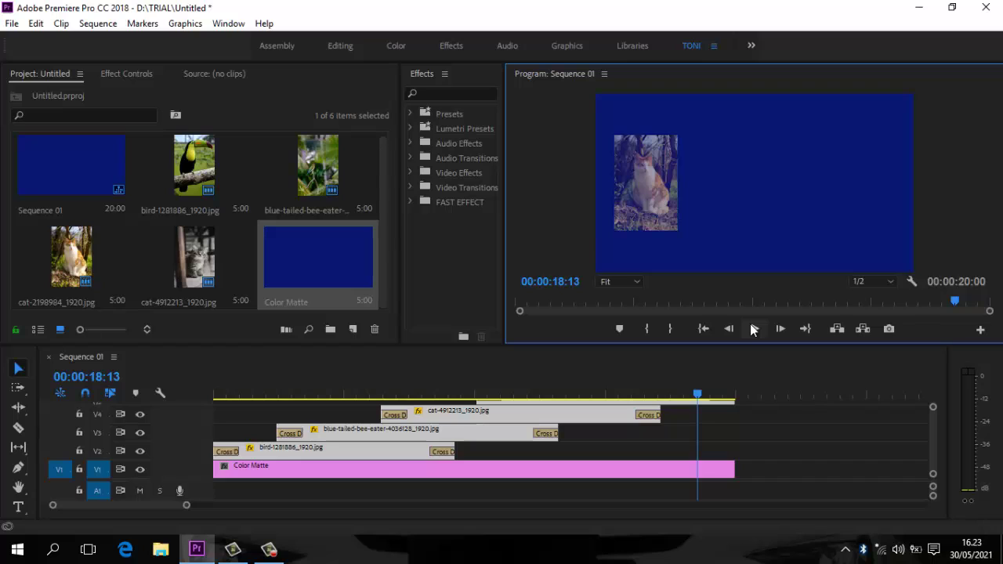